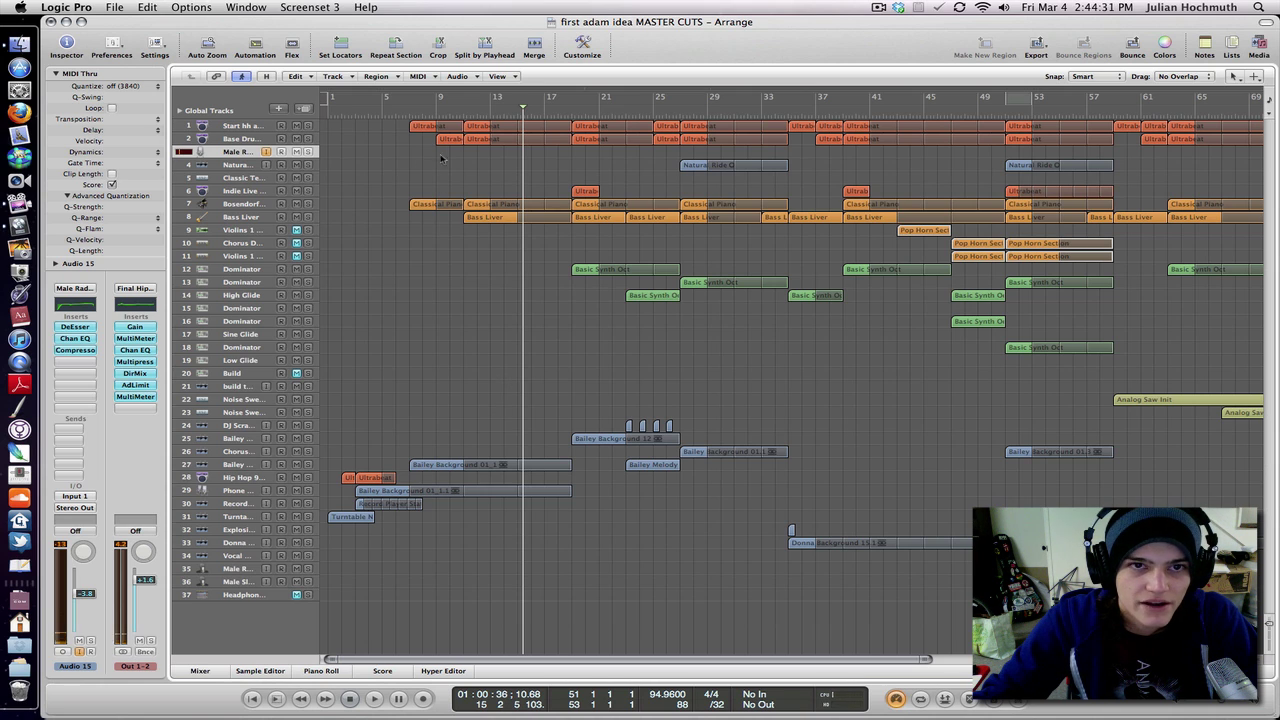
Look over the whole arrangement and play the song from bar 1 to about bar 12
drag(351, 116, 320, 120)
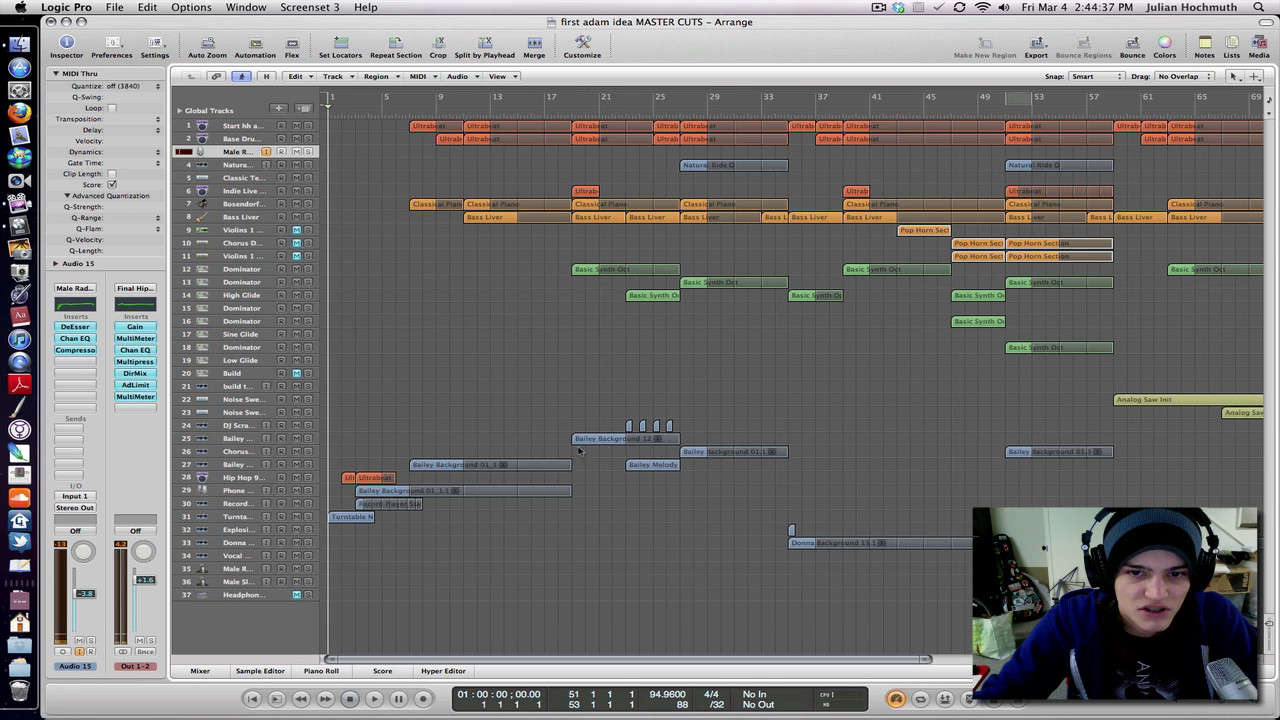
click(695, 165)
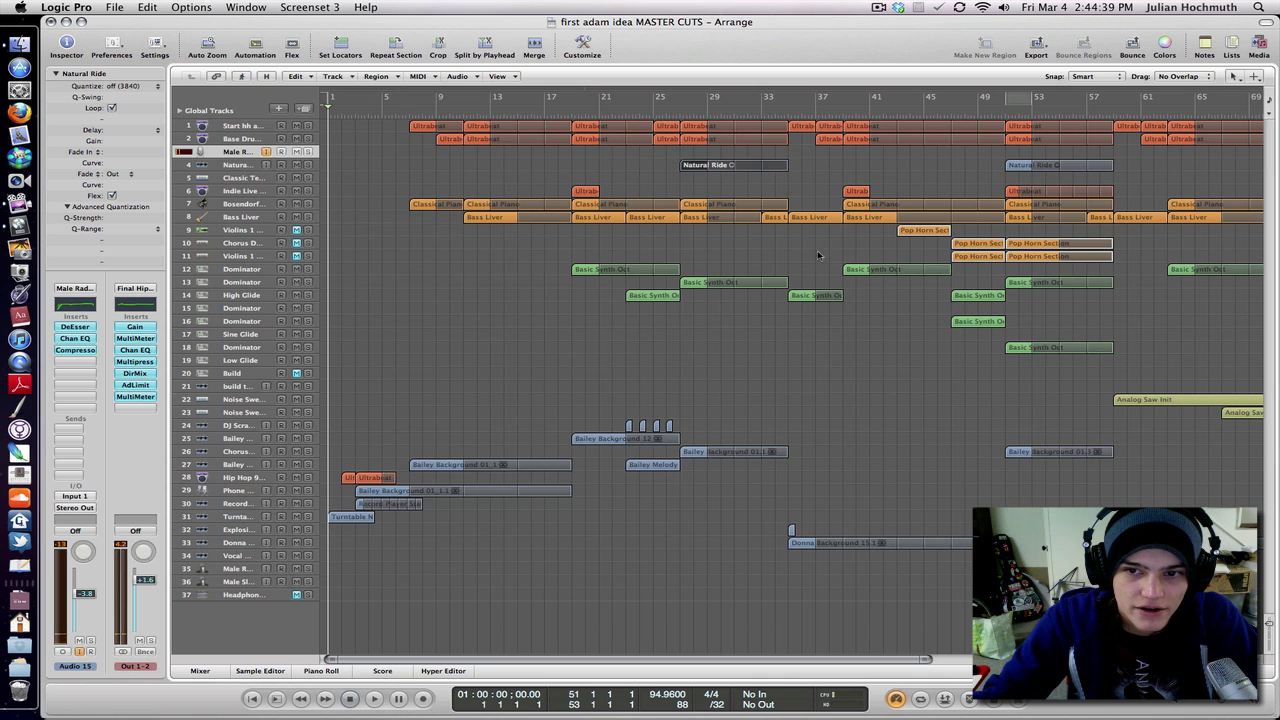
scroll(817, 255, right, 10)
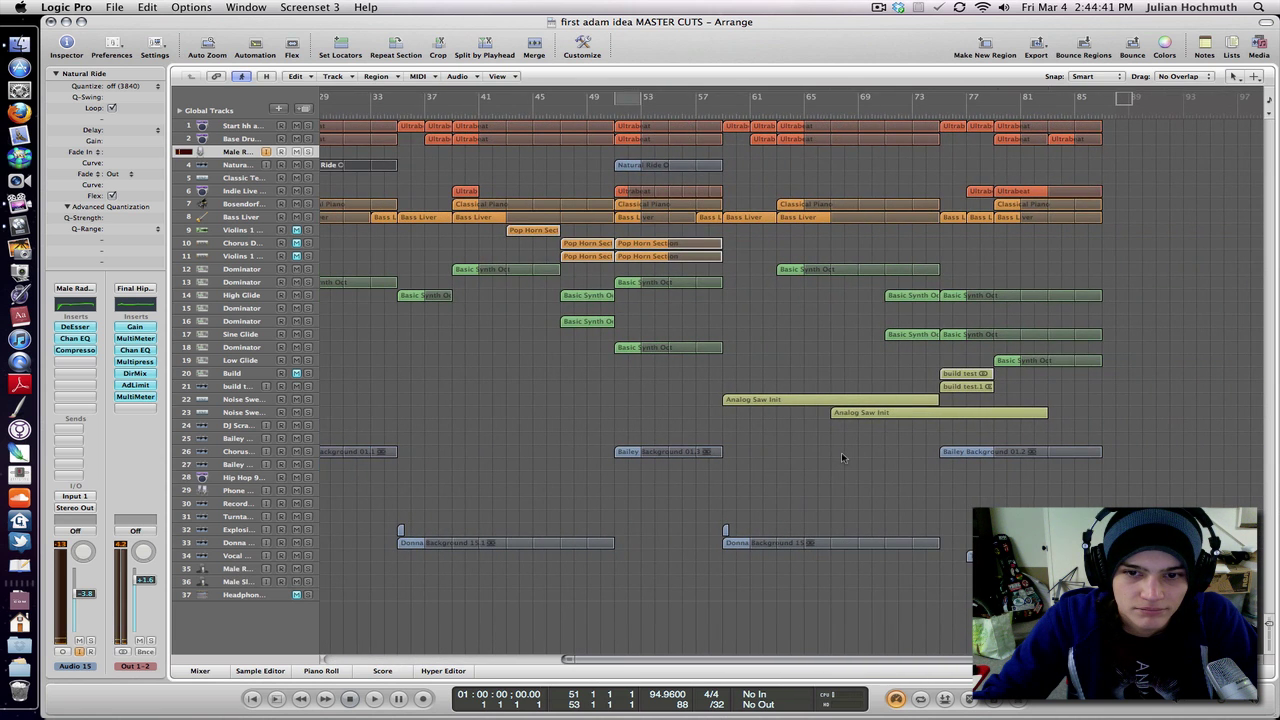
scroll(841, 452, left, 10)
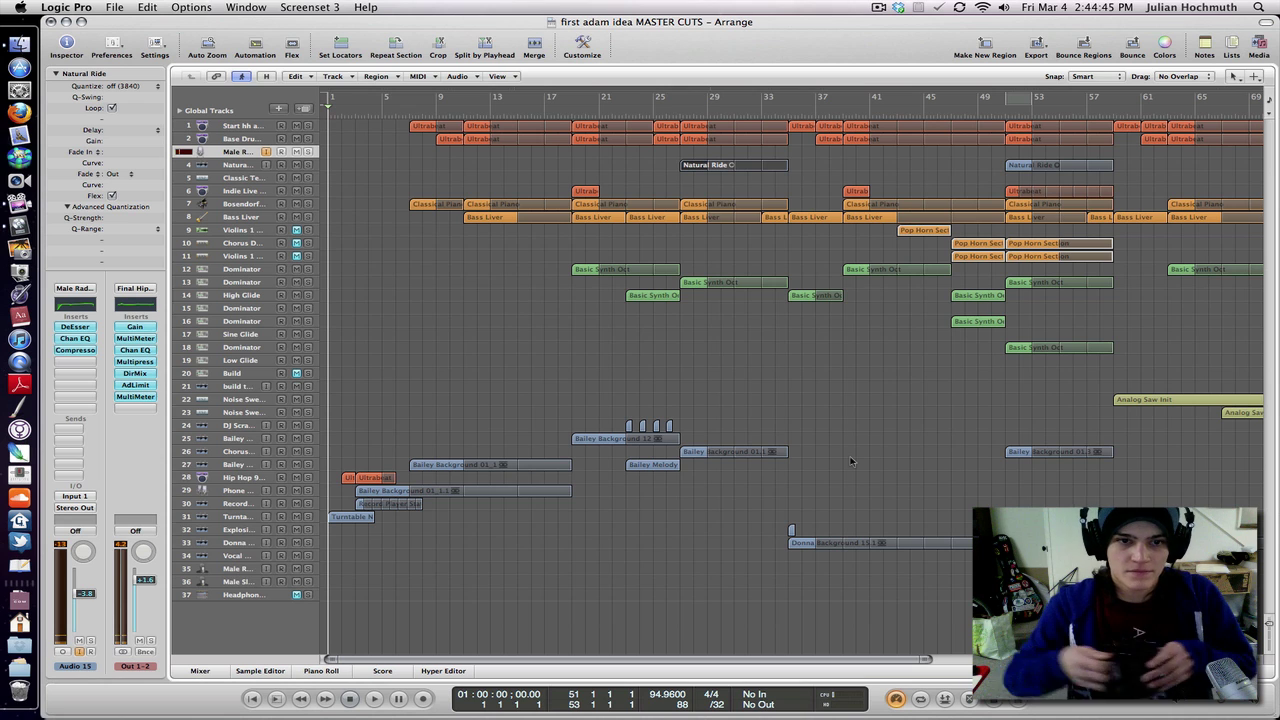
key(space)
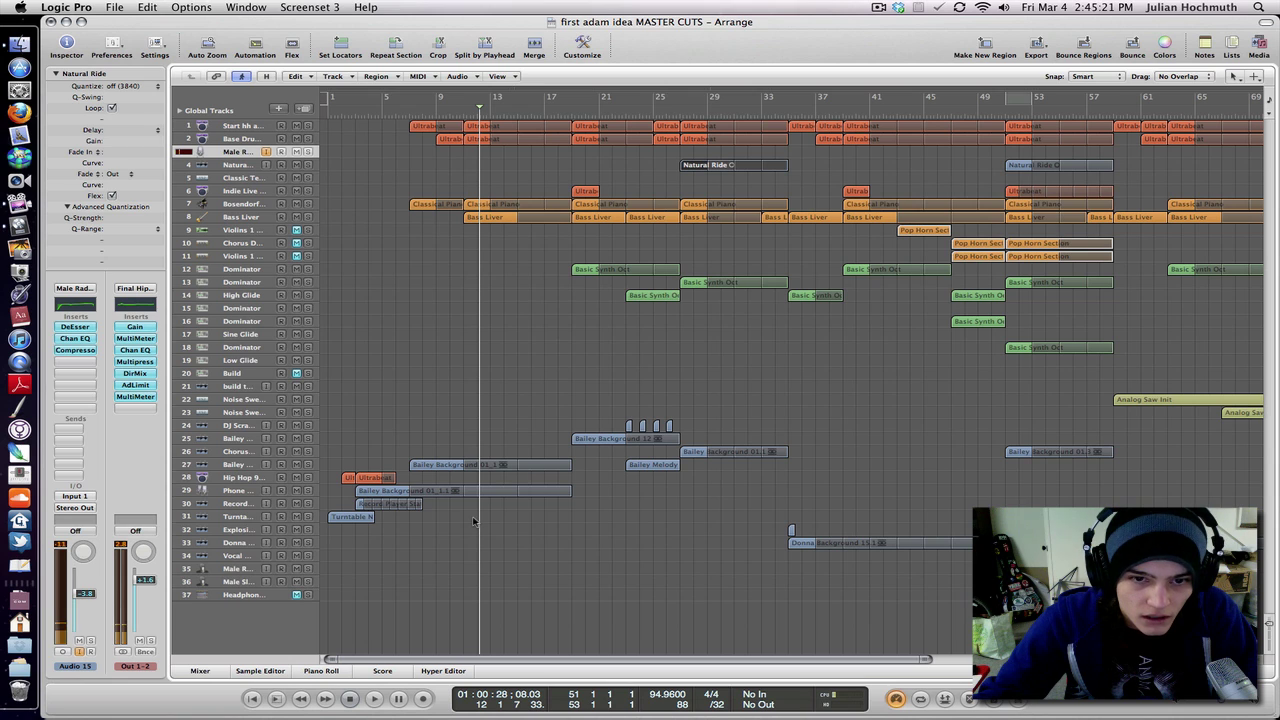
Play track 29, the phone vocal, soloed from about bar 3, and unsolo it to hear it in the mix
click(308, 491)
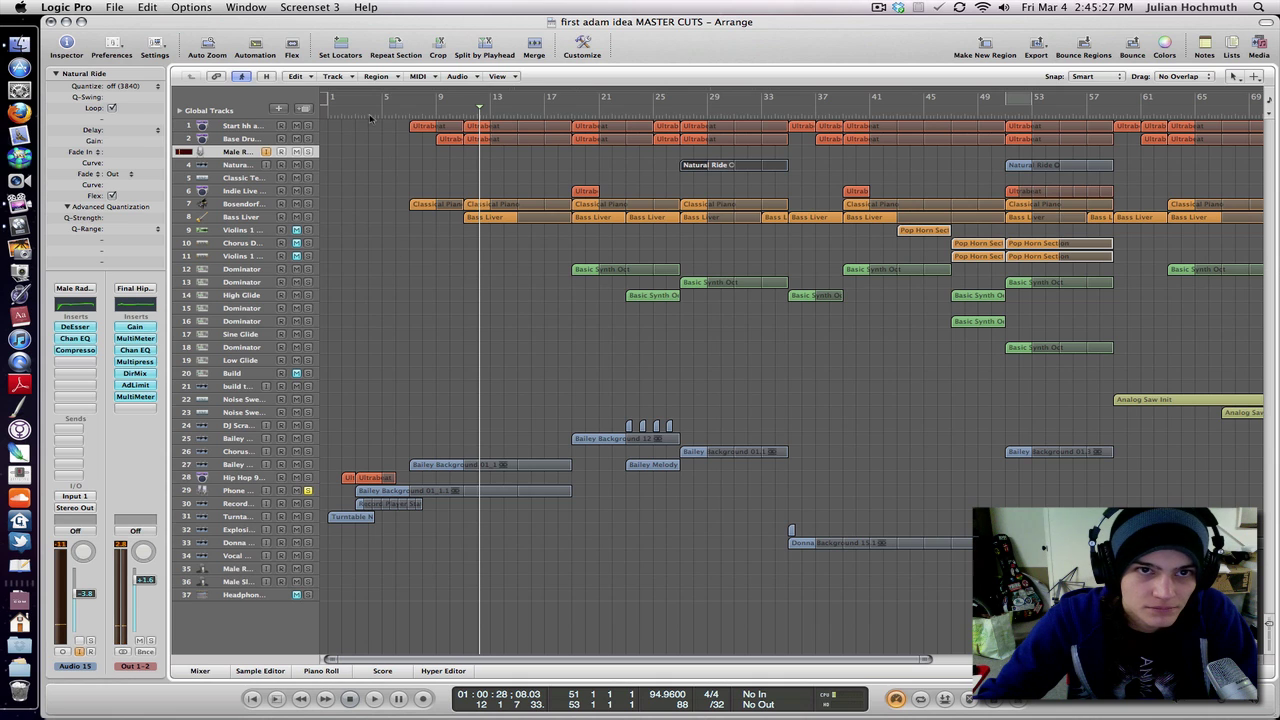
drag(369, 117, 353, 114)
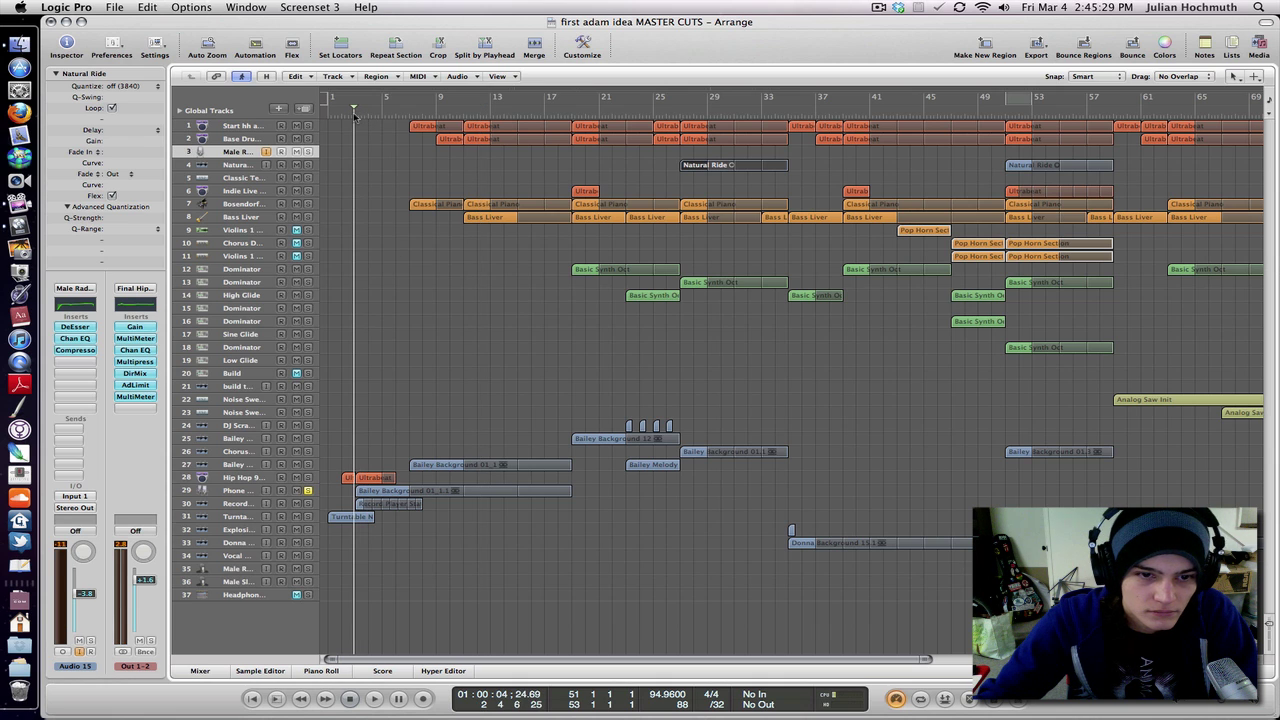
key(space)
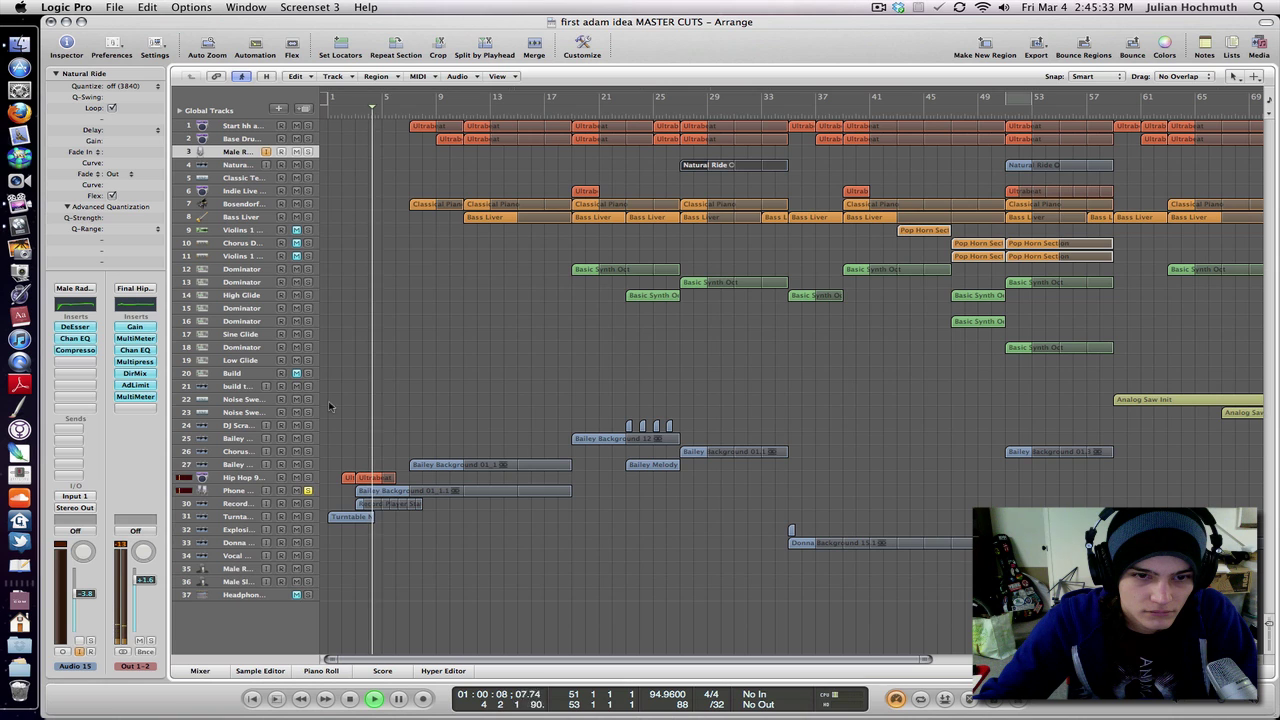
click(268, 491)
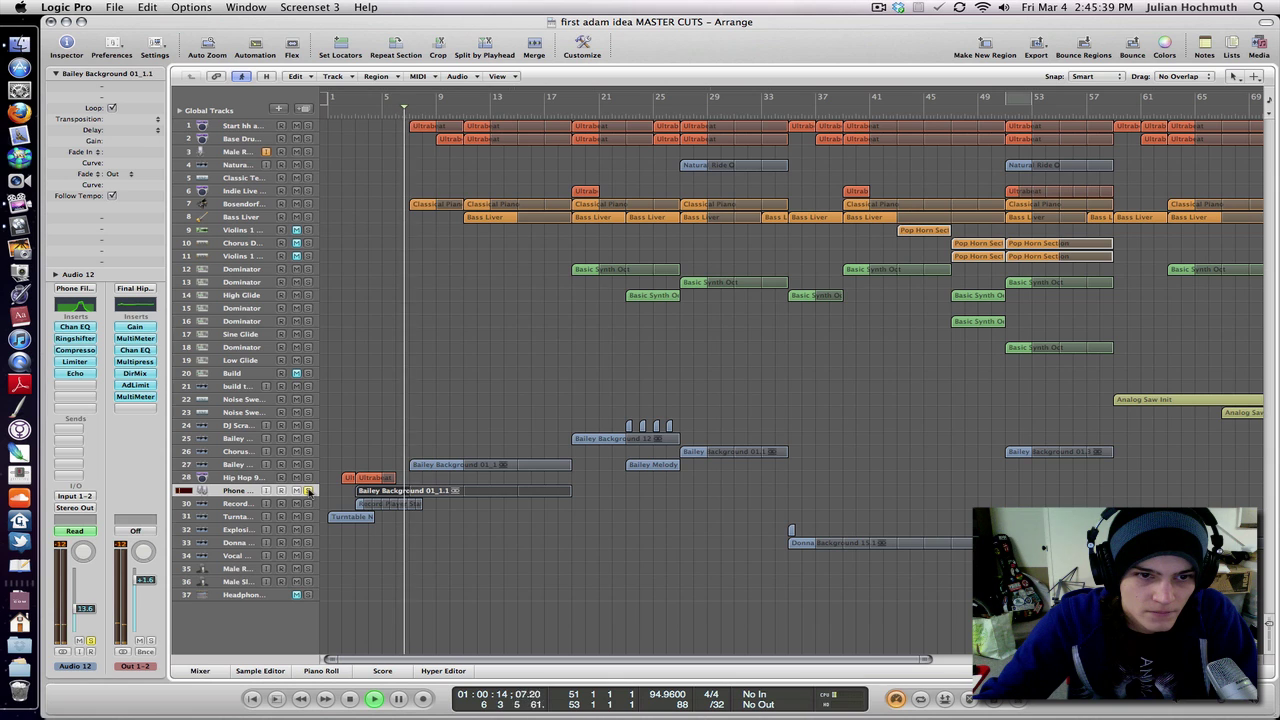
click(308, 491)
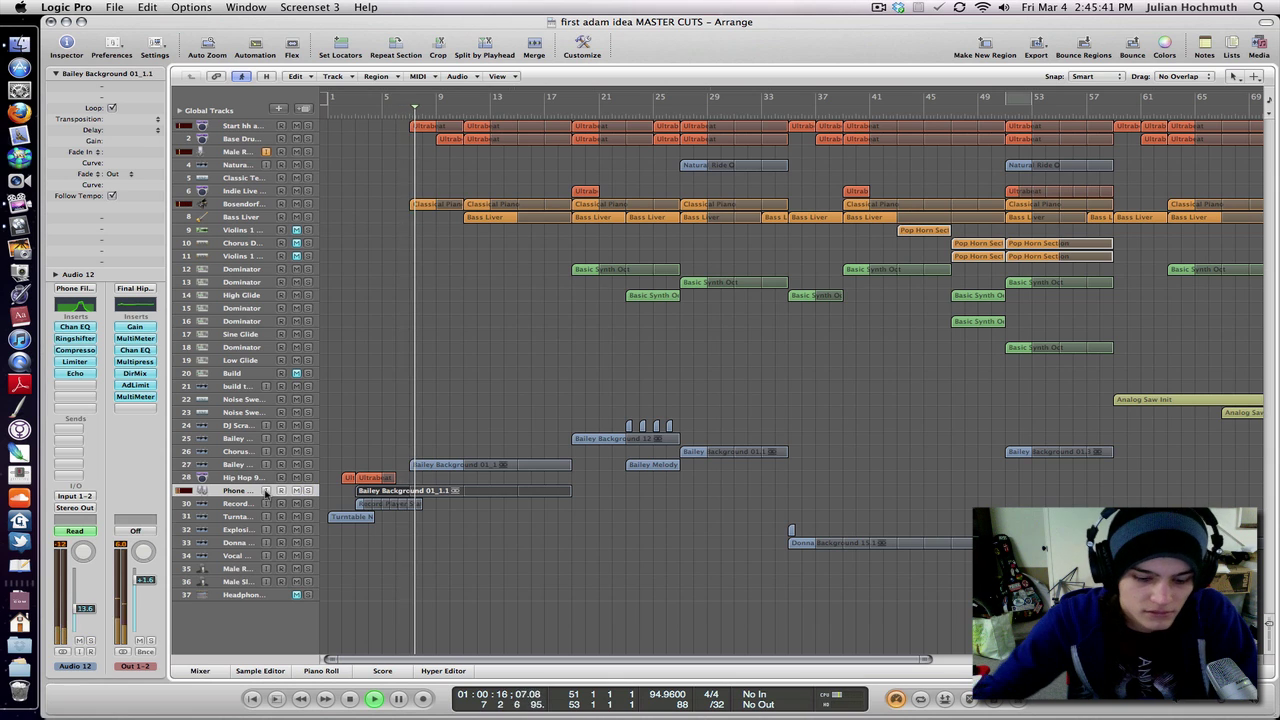
key(space)
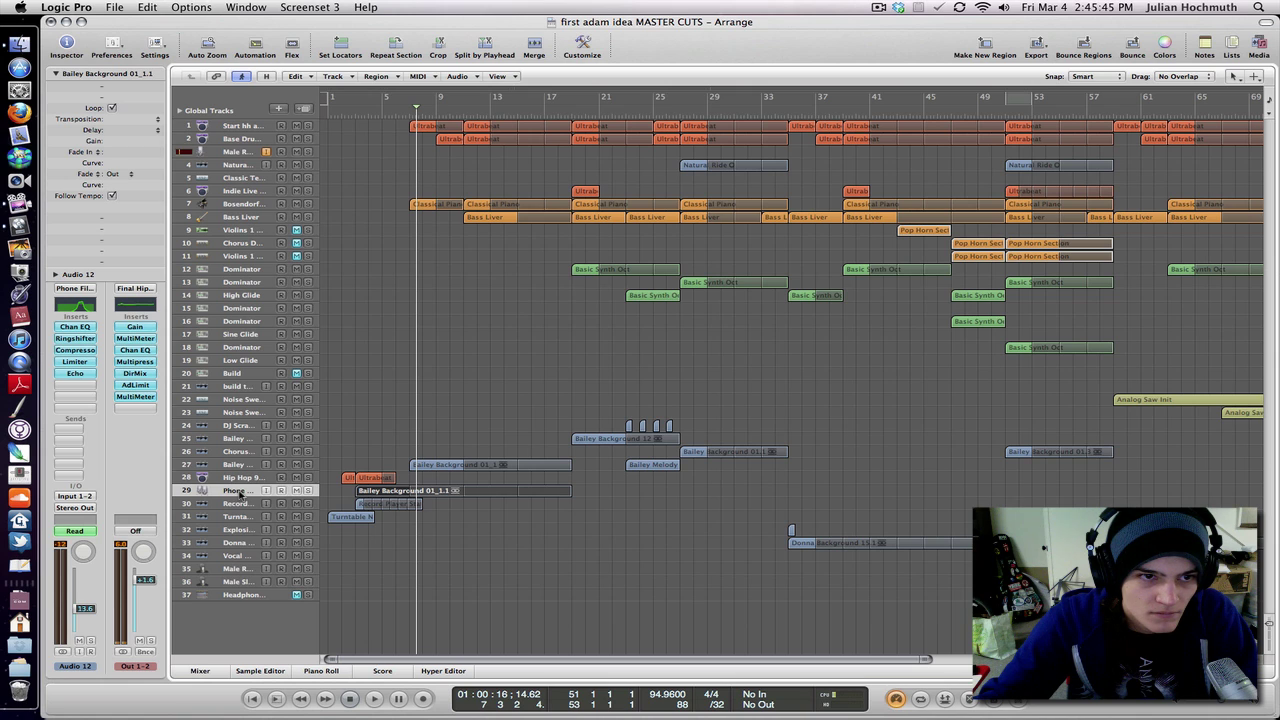
Inspect the Phone Filter channel strip setting of track 29 among the Warped Voices presets, leaving the setting as it is
click(82, 290)
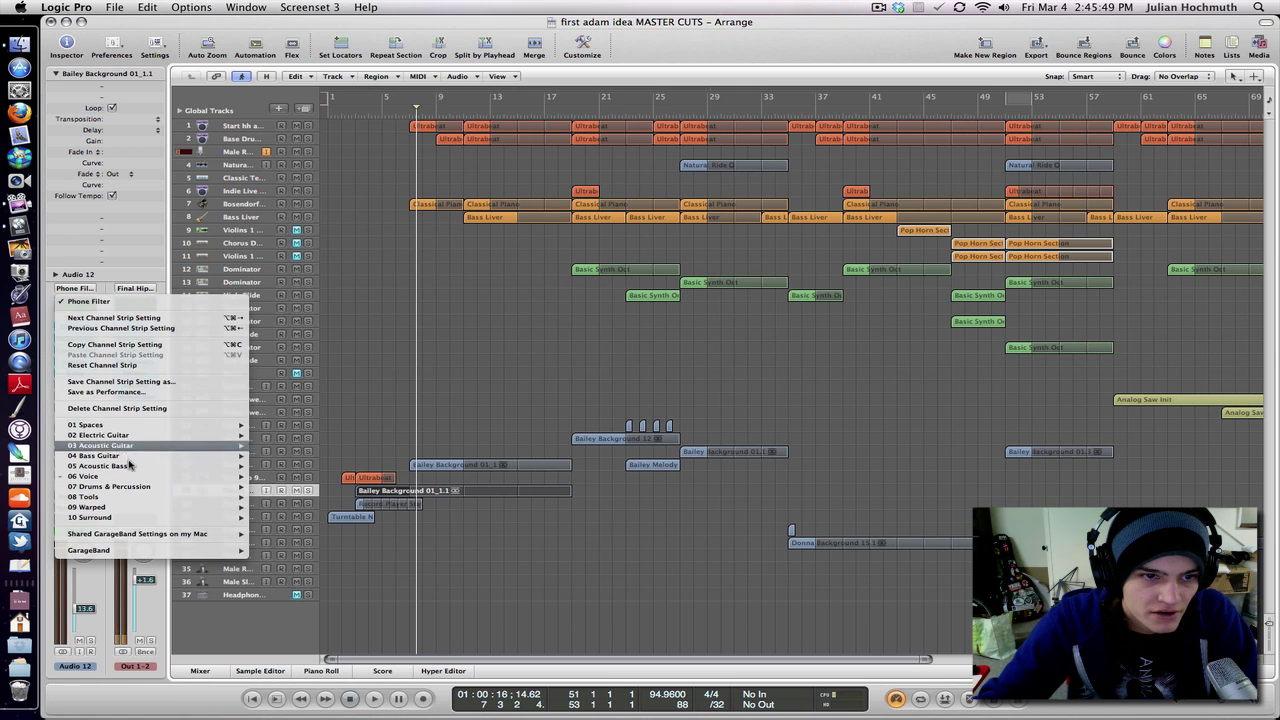
mouse_move(128, 478)
mouse_move(295, 519)
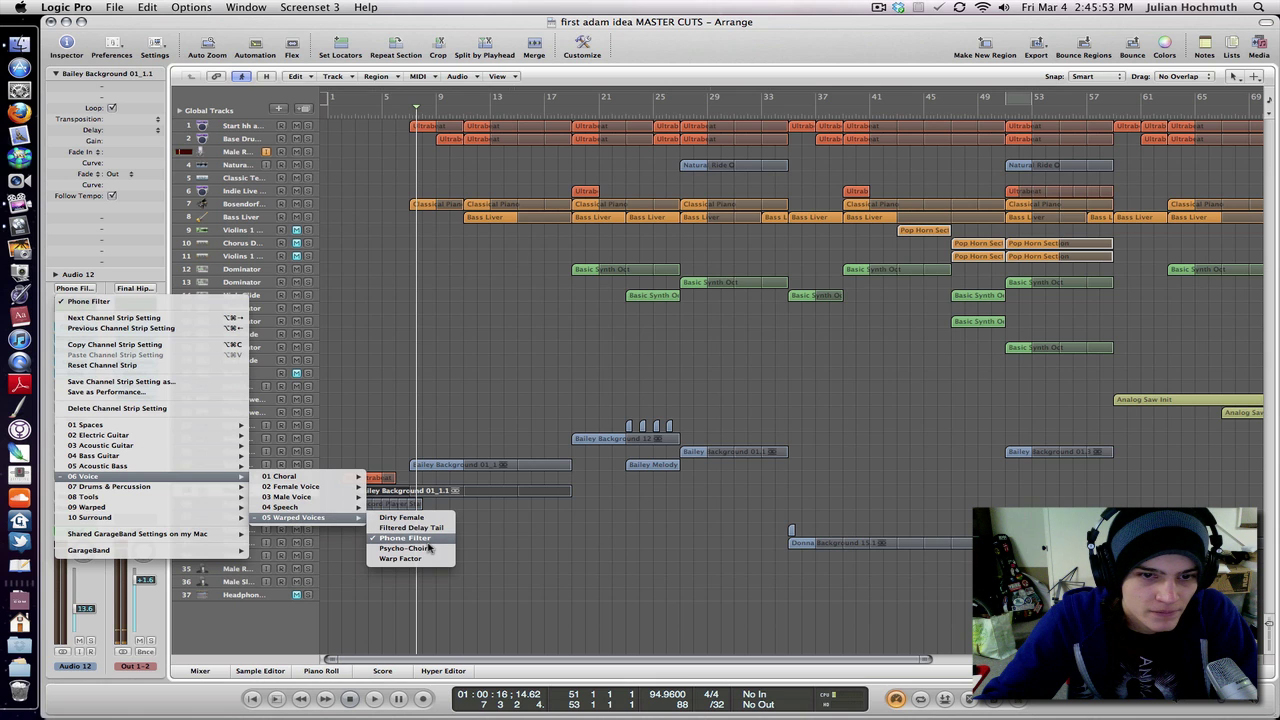
click(528, 535)
click(528, 535)
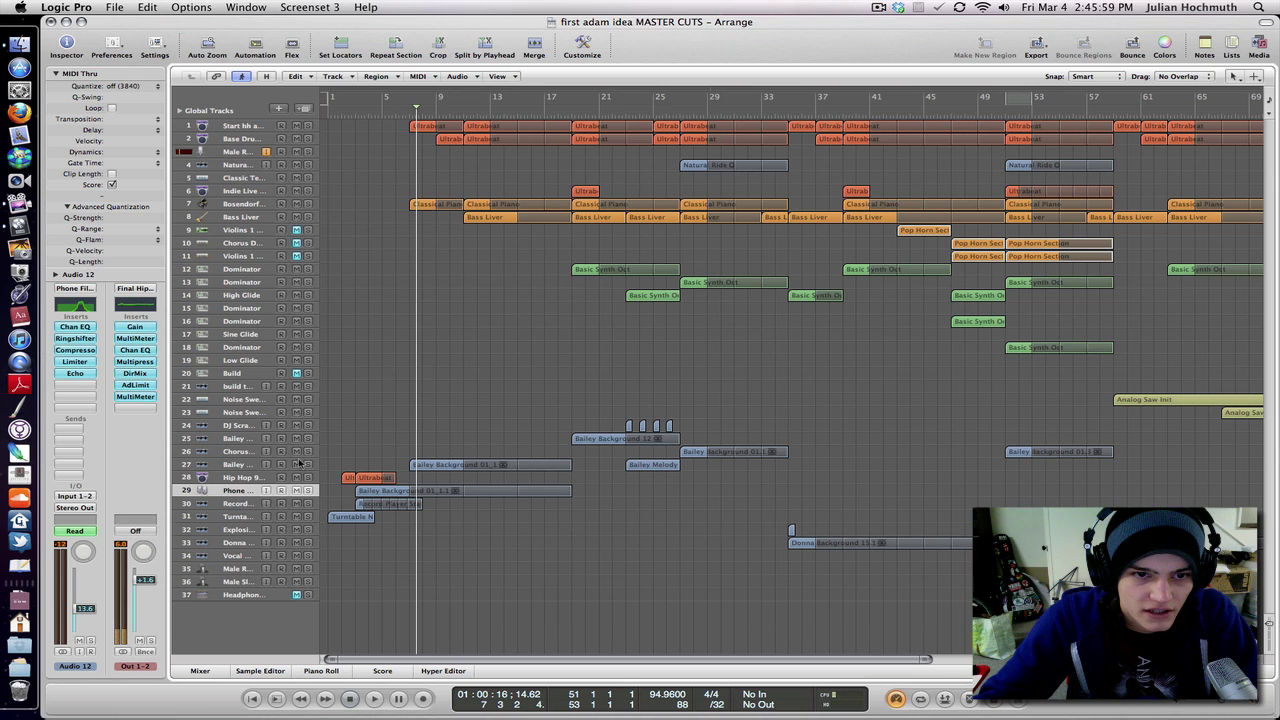
Play track 27's Bailey vocal from about bar 7 with and without solo, and select the Bailey regions between bars 19 and 35
click(443, 466)
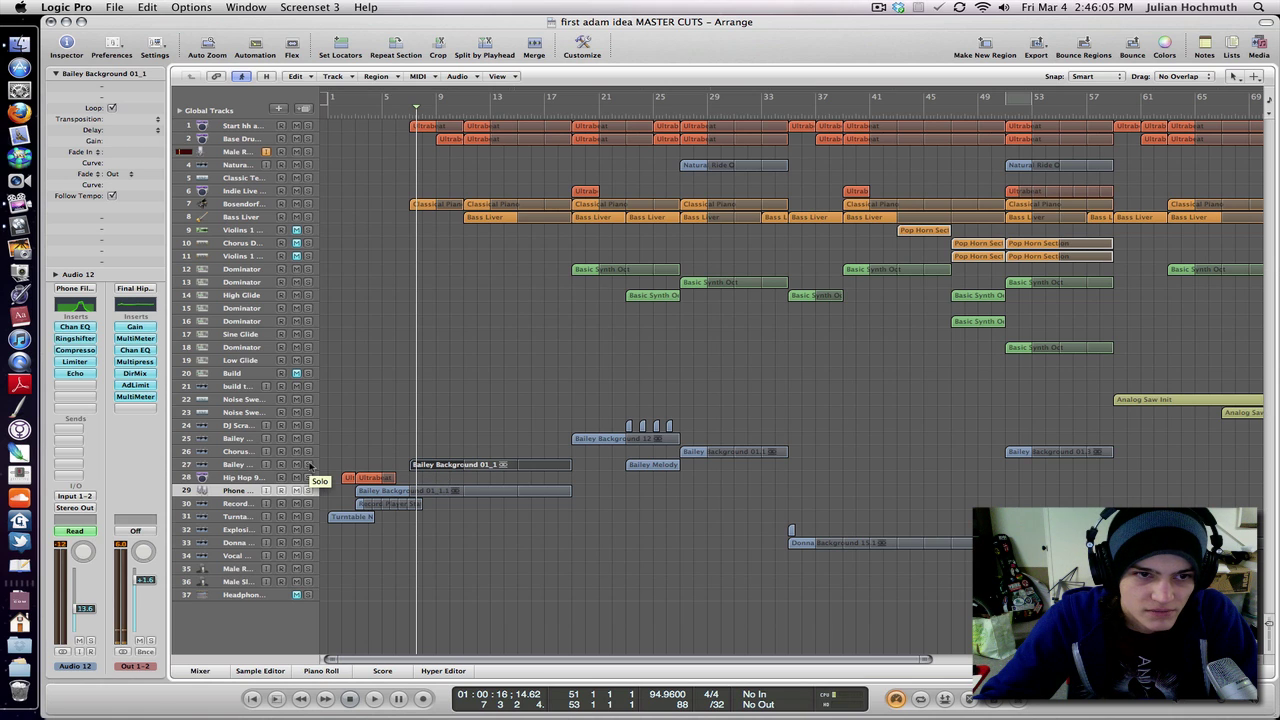
click(230, 466)
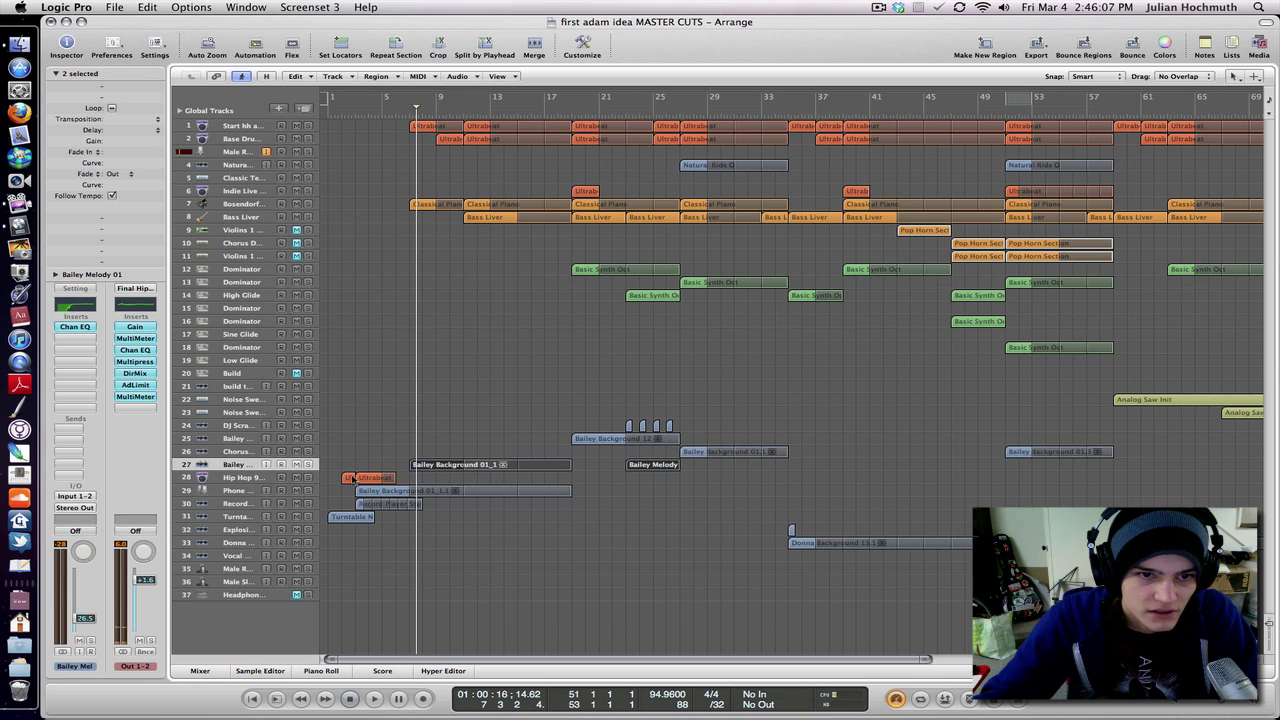
click(400, 106)
key(space)
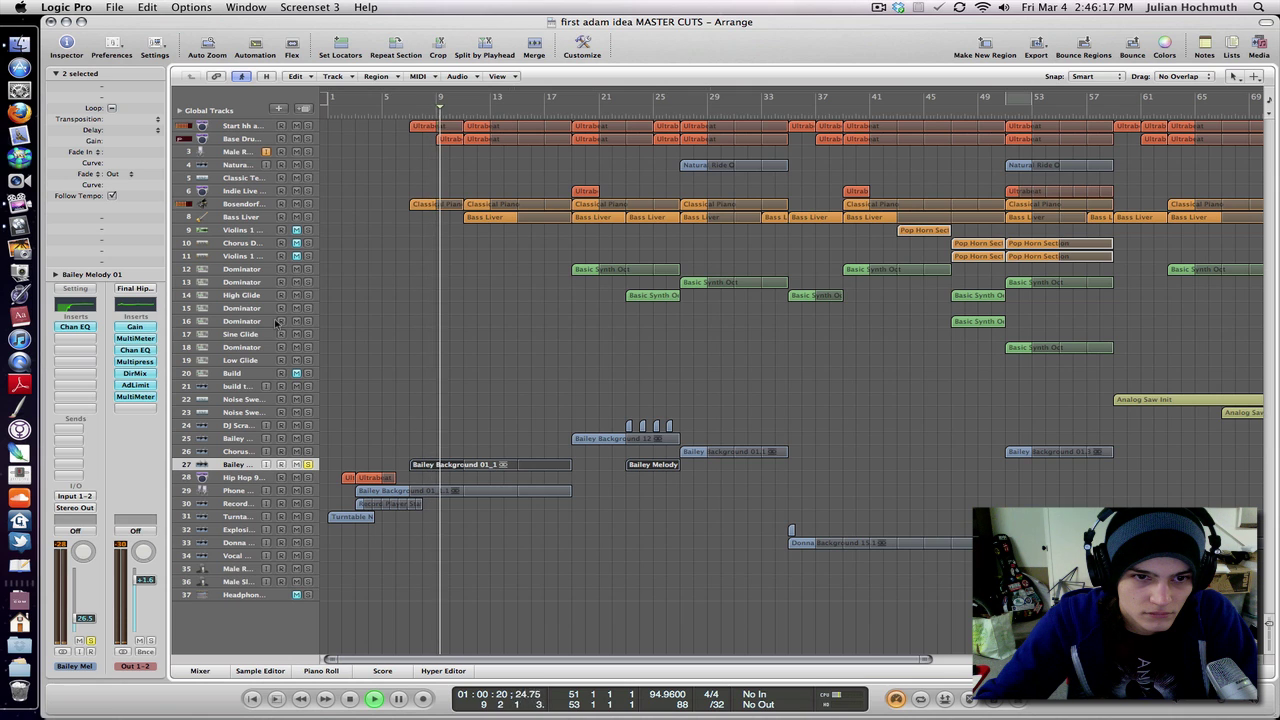
click(308, 465)
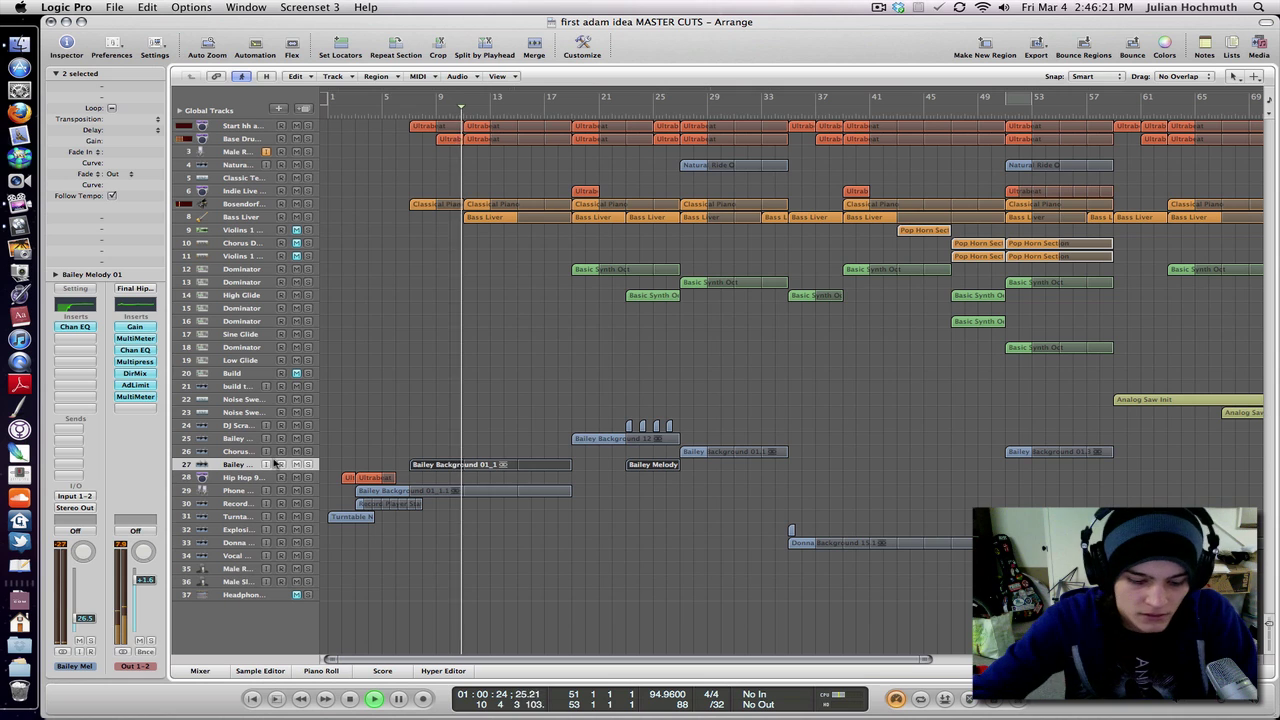
key(space)
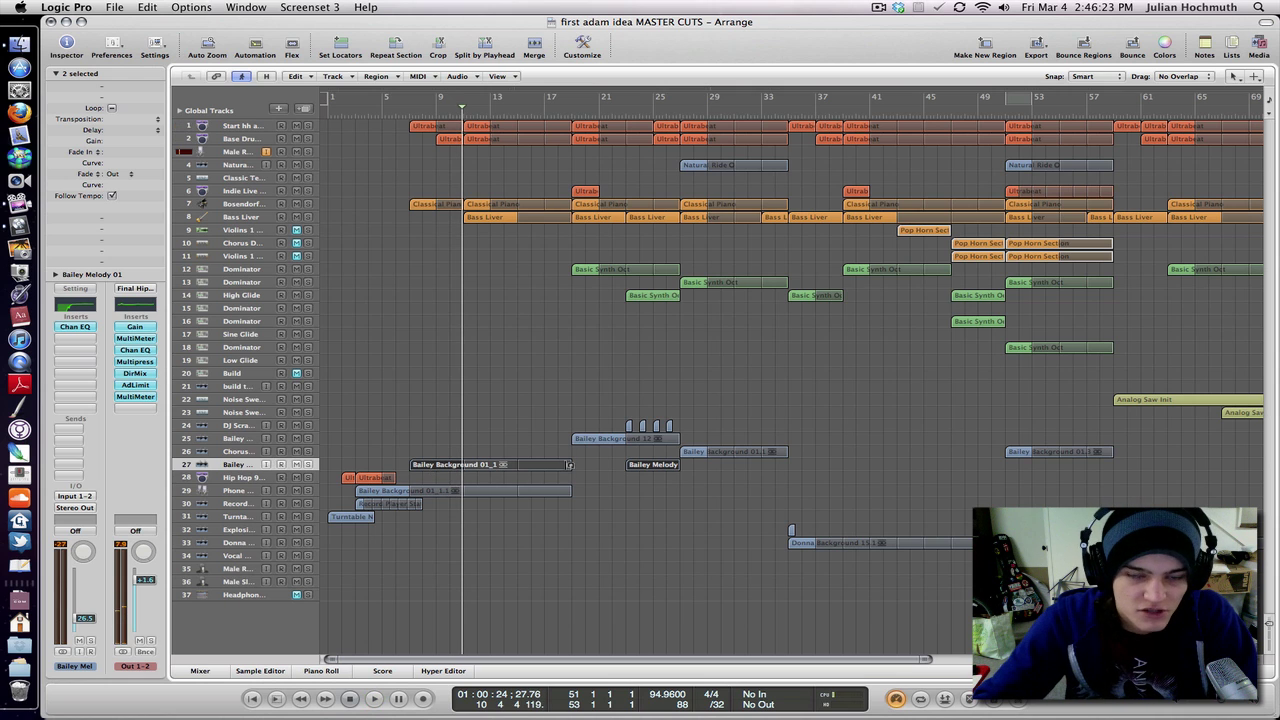
click(594, 487)
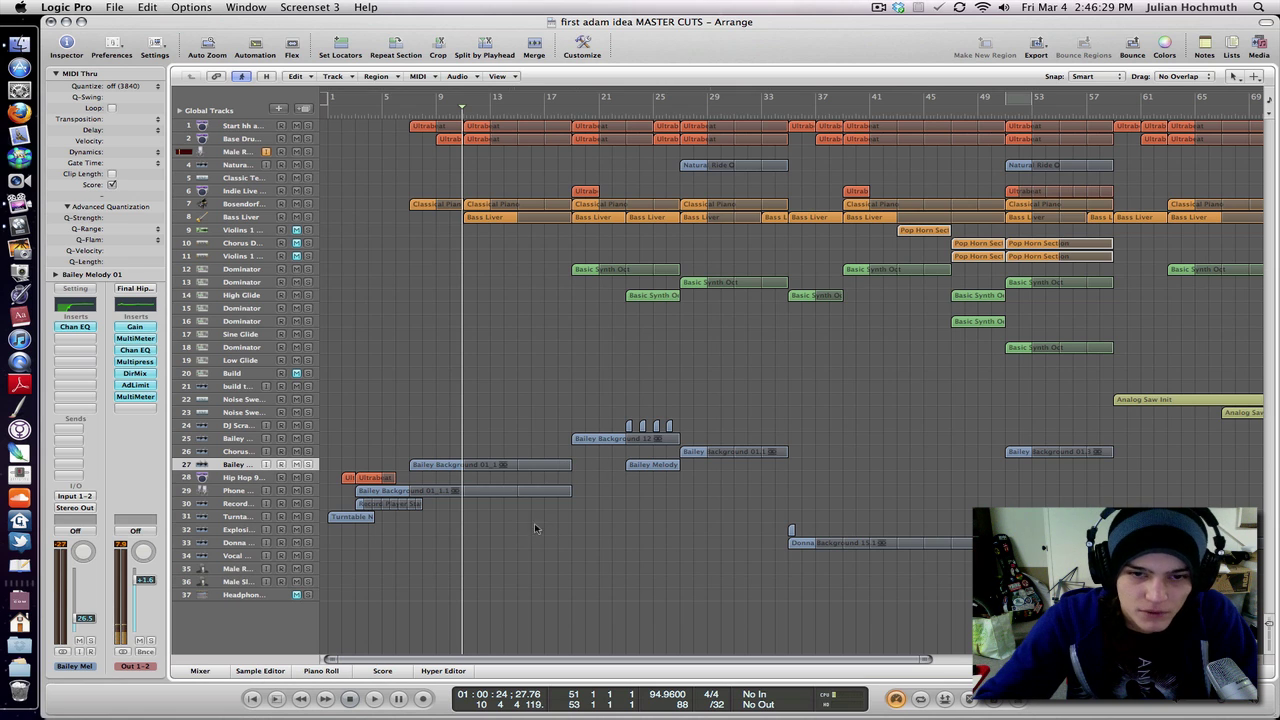
drag(488, 538, 712, 440)
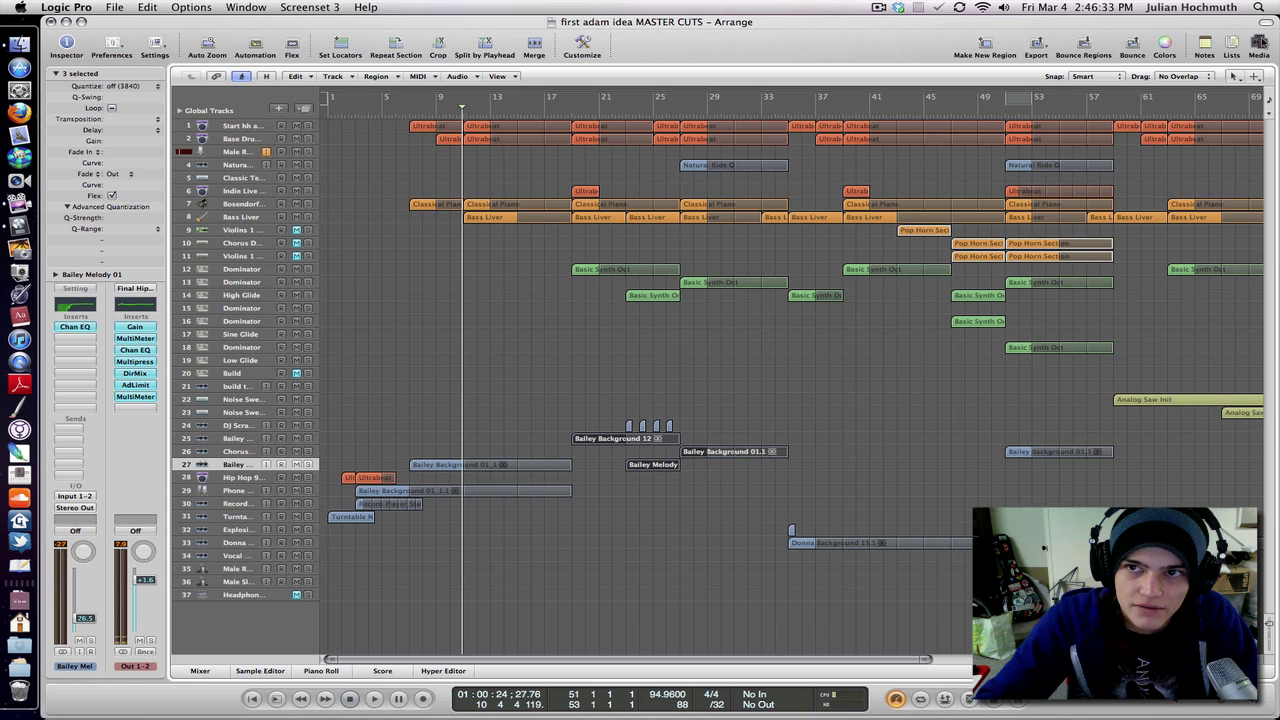
Show the Apple Loops in the sound effects category view and filter them to Vocals
click(1260, 44)
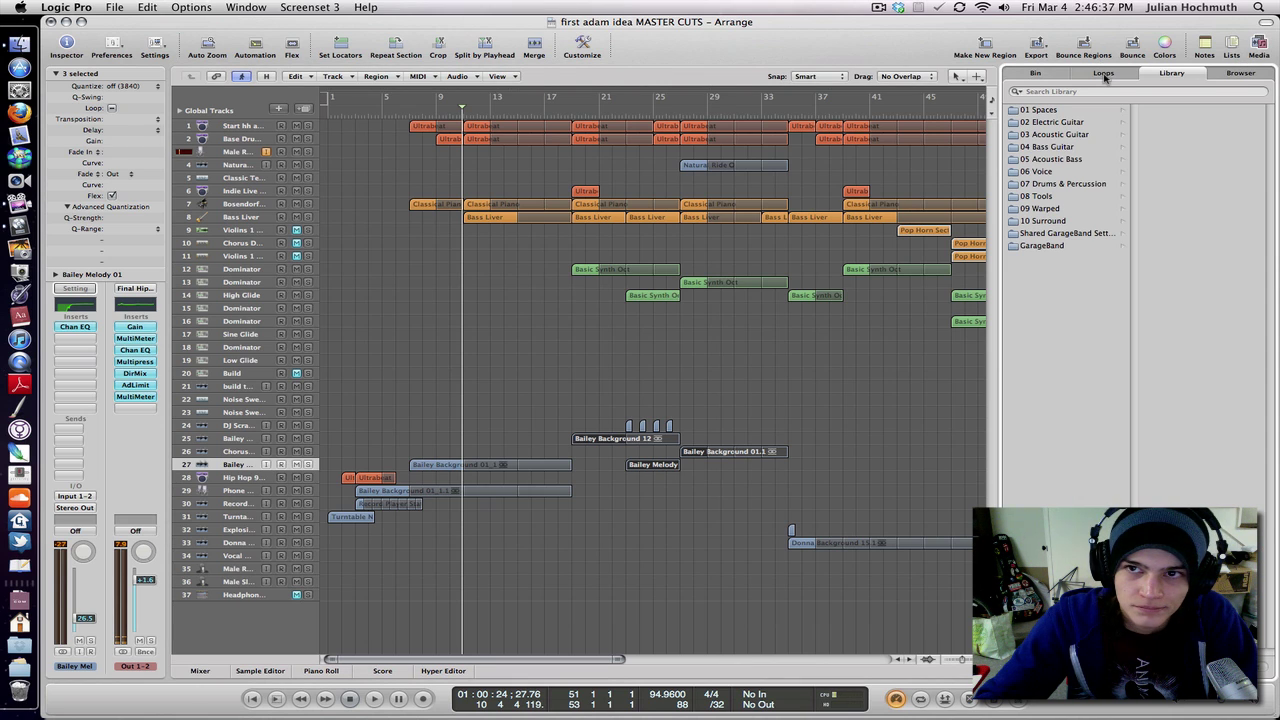
click(1104, 74)
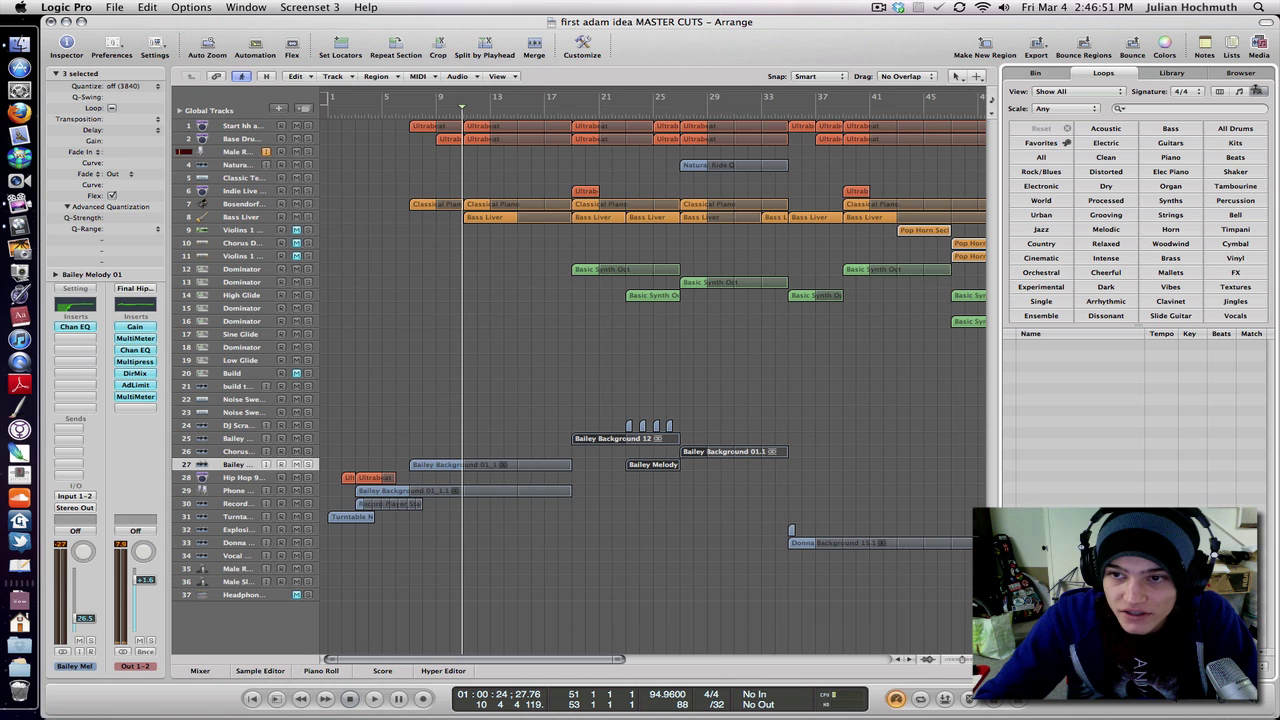
click(1257, 91)
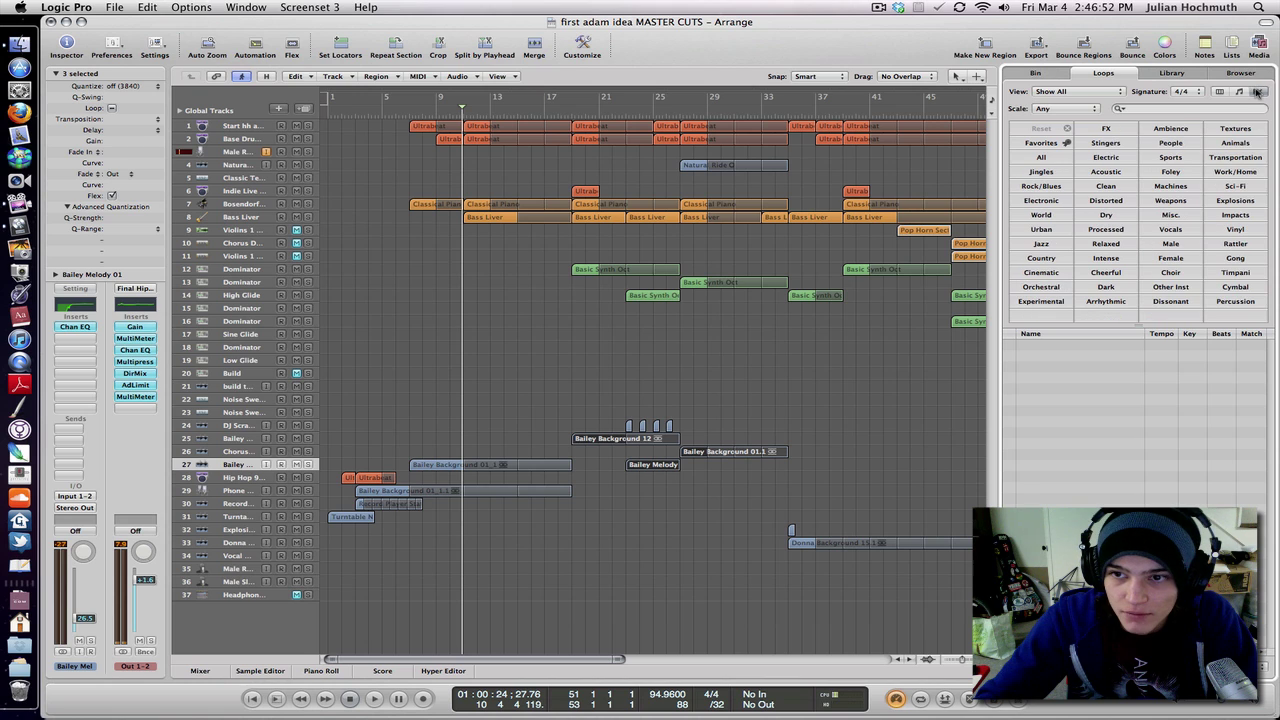
click(1186, 231)
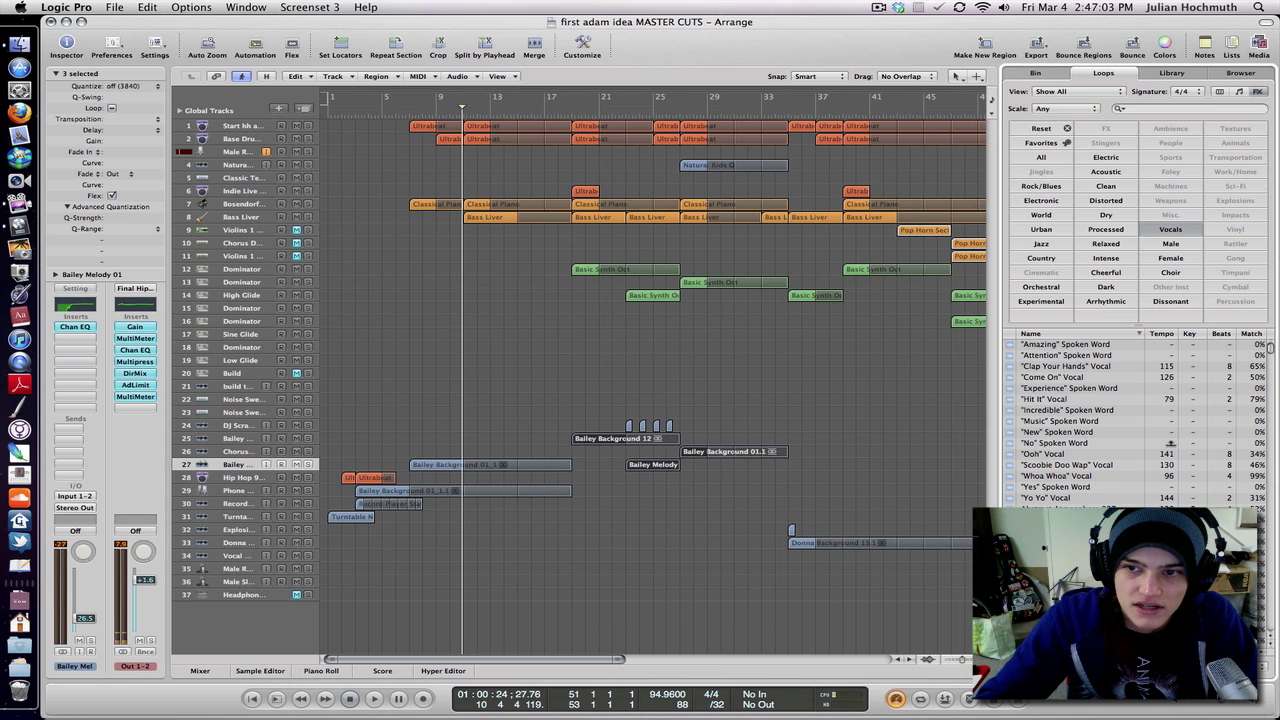
Browse the vocal loops, try narrowing them to Male, and remove that extra filter
scroll(1170, 442, down, 10)
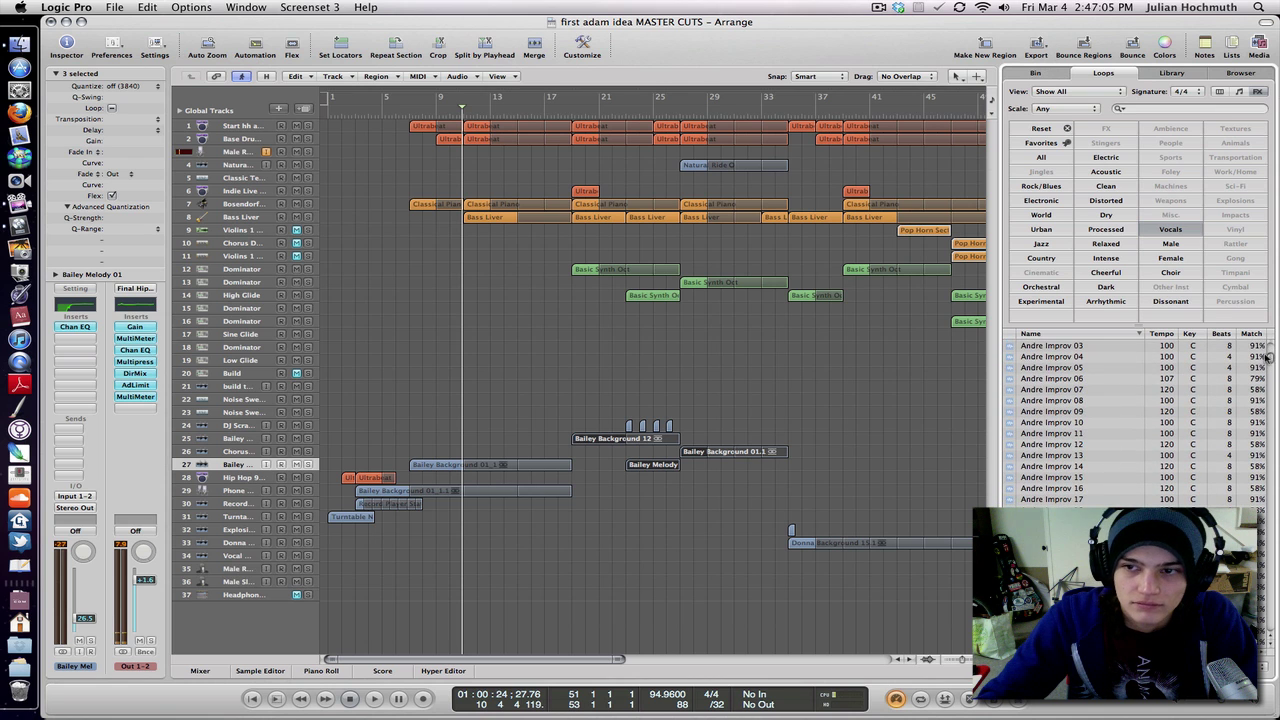
mouse_move(1272, 365)
mouse_down()
mouse_move(1272, 460)
mouse_move(1262, 342)
mouse_up()
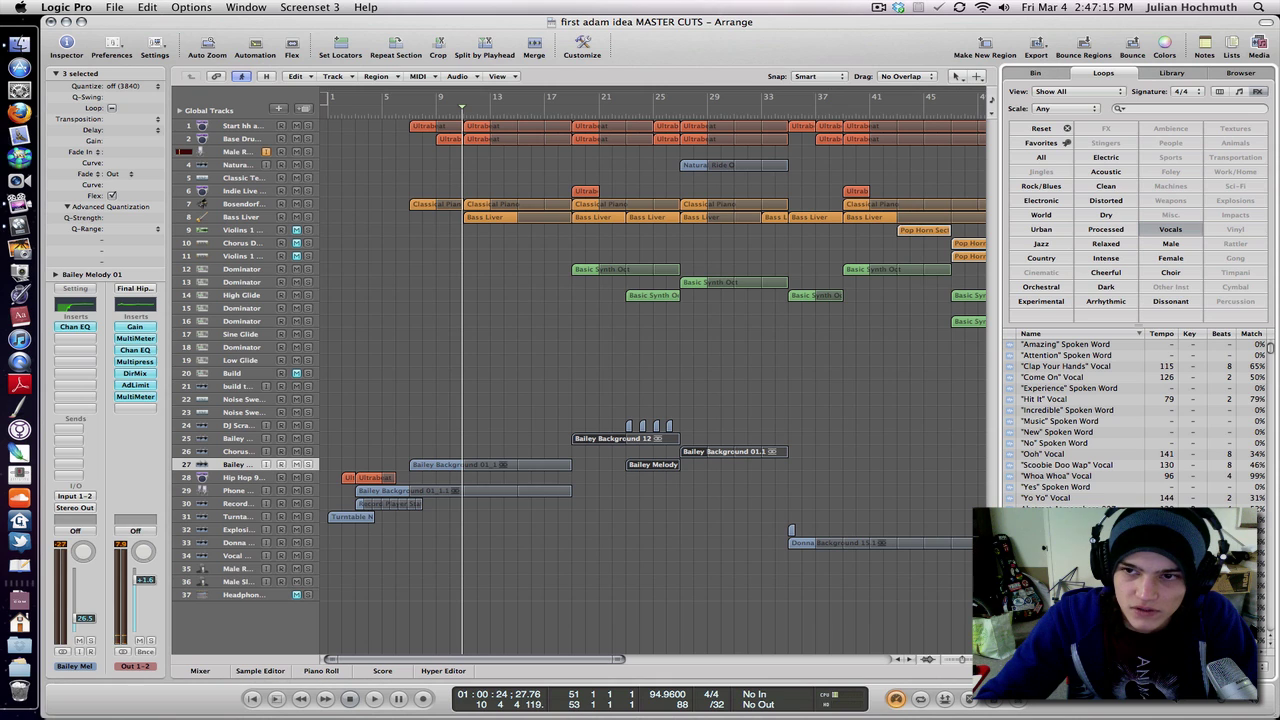
click(1170, 244)
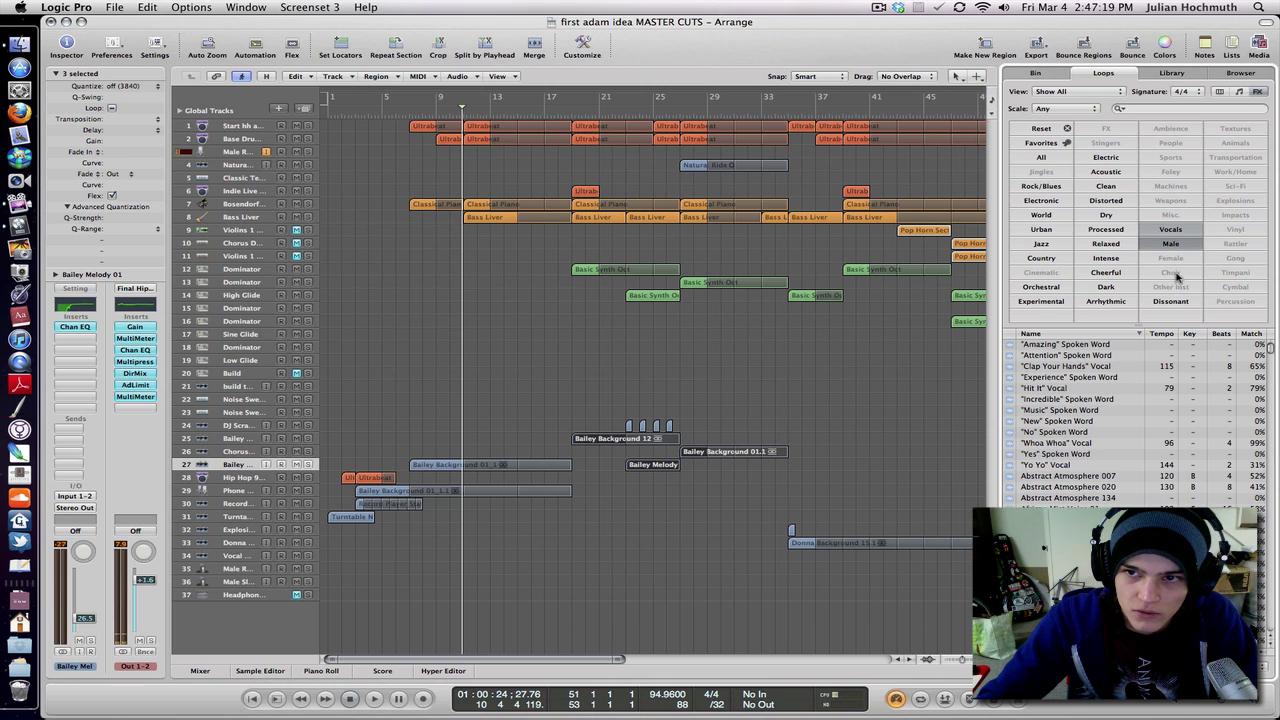
click(1178, 275)
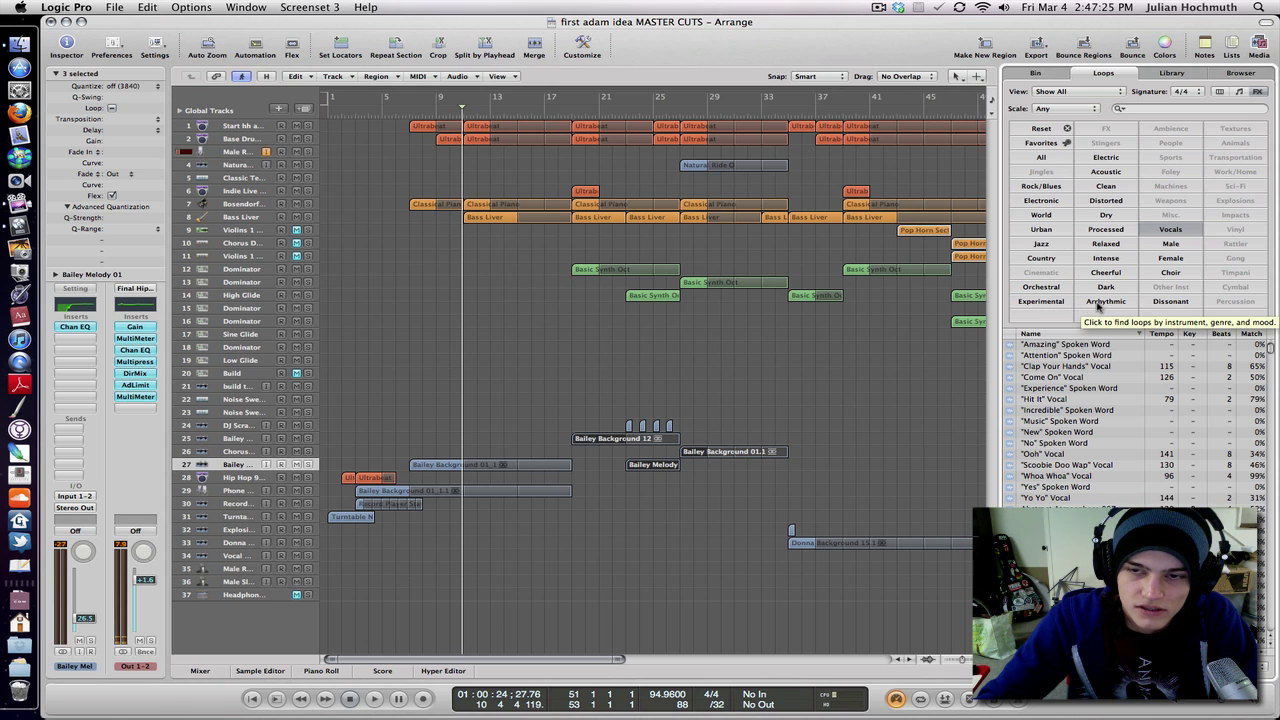
Sort the vocal loops by highest match, preview Mikal Lyric 22, and browse the best-matching loops
click(1258, 335)
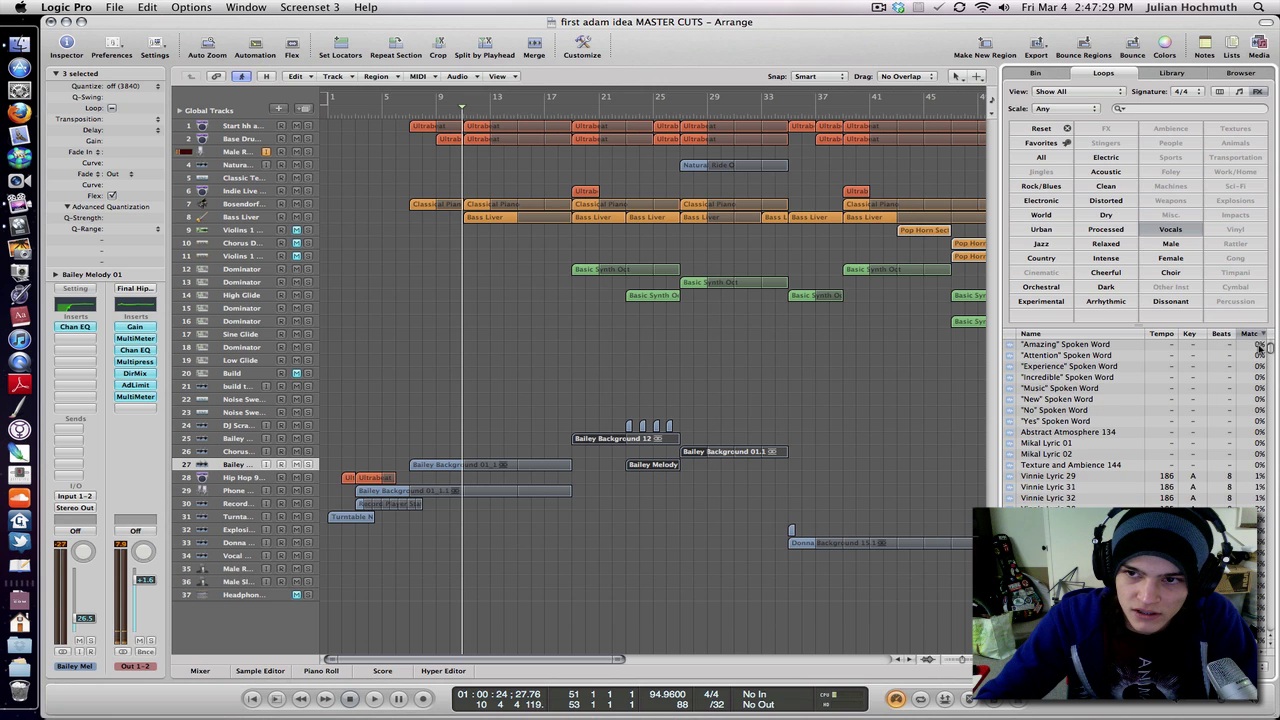
click(1256, 335)
click(1060, 345)
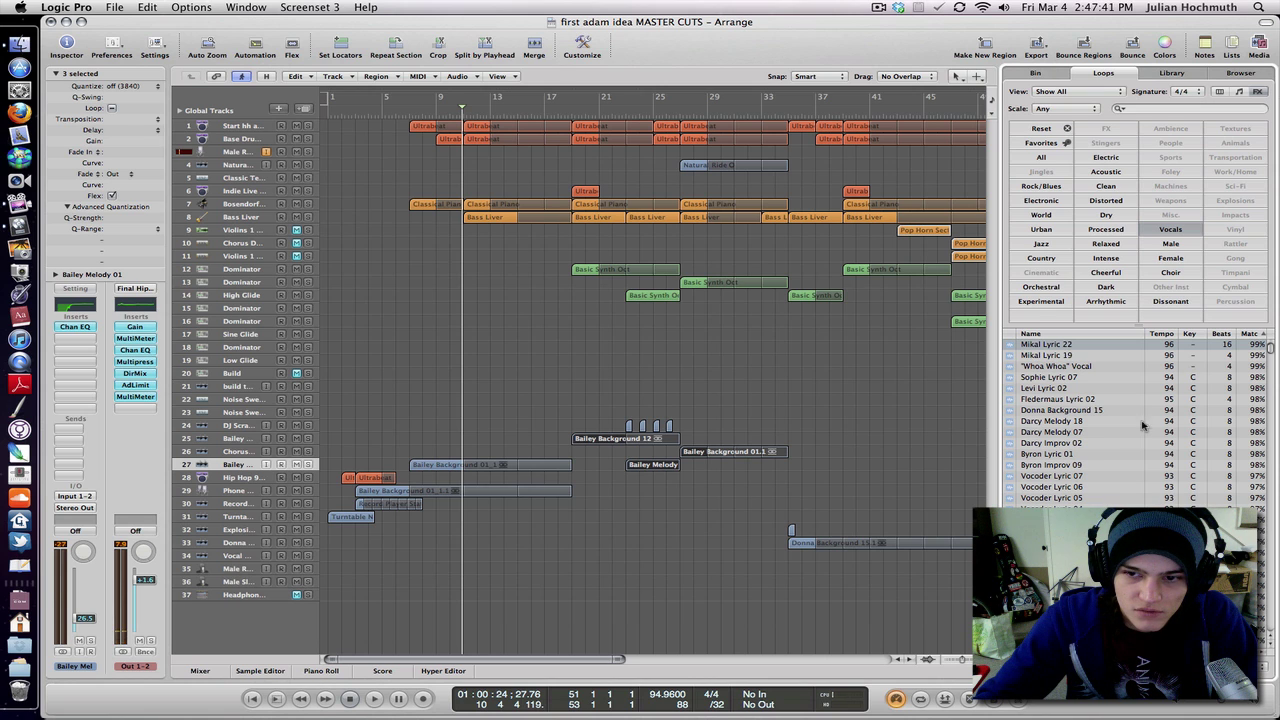
scroll(1143, 425, down, 10)
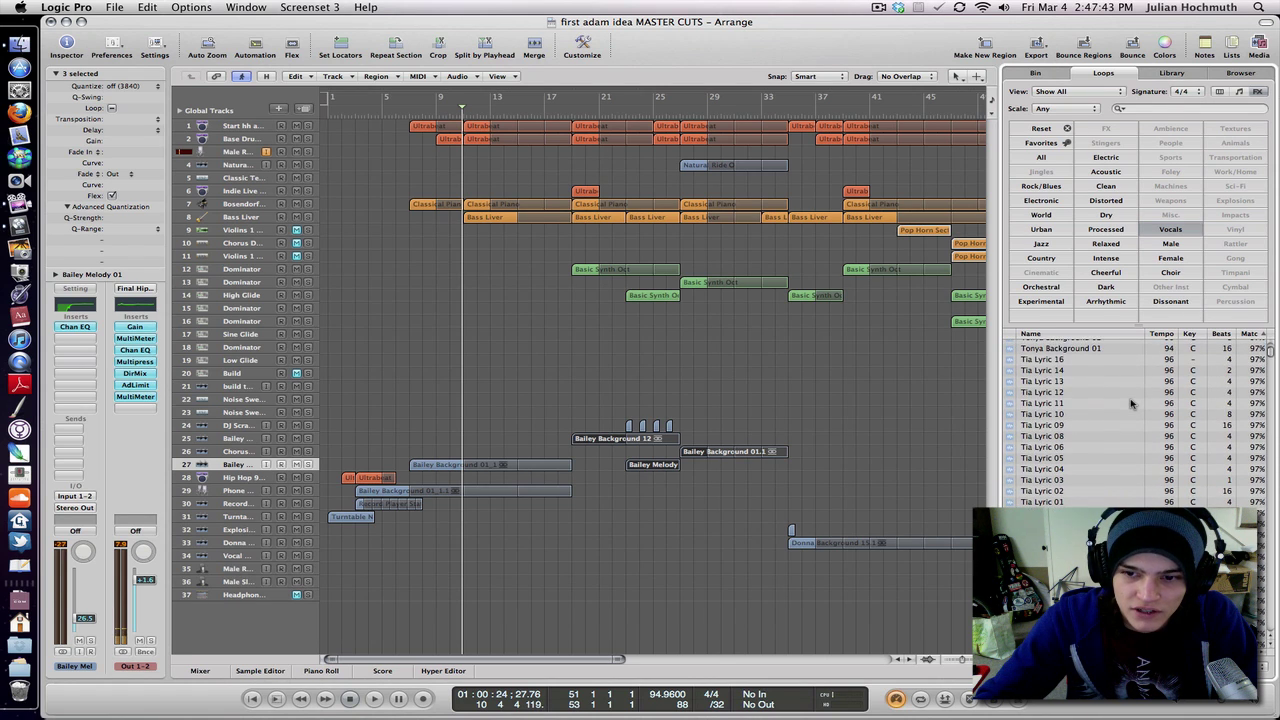
scroll(1131, 403, down, 10)
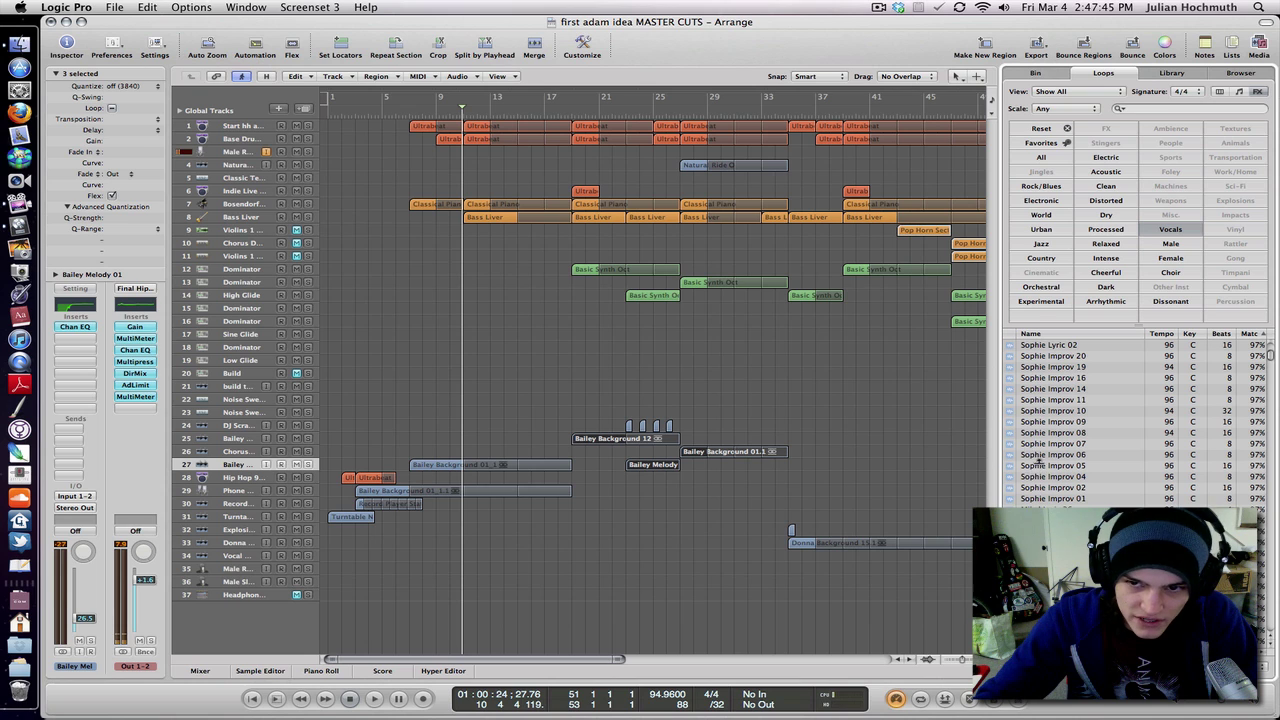
scroll(1050, 455, down, 2)
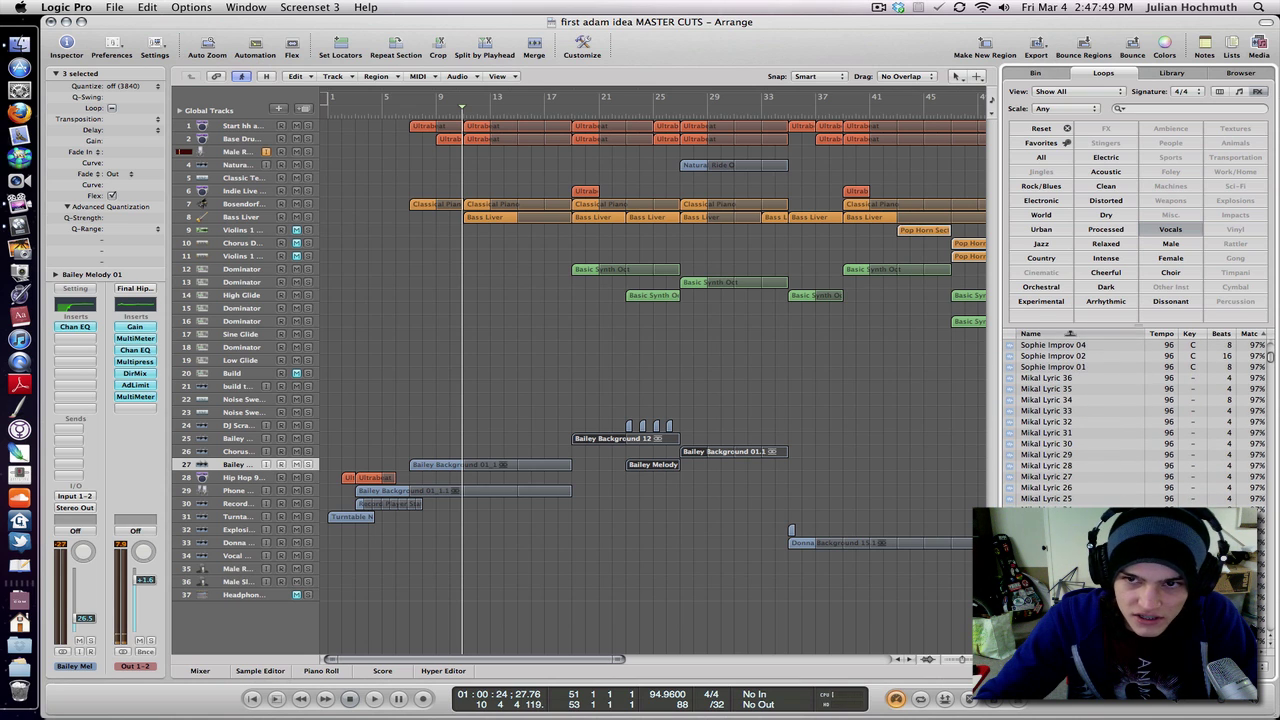
Sort the vocal loops by name and browse to the Bailey Background loops
click(1072, 334)
scroll(1087, 410, down, 10)
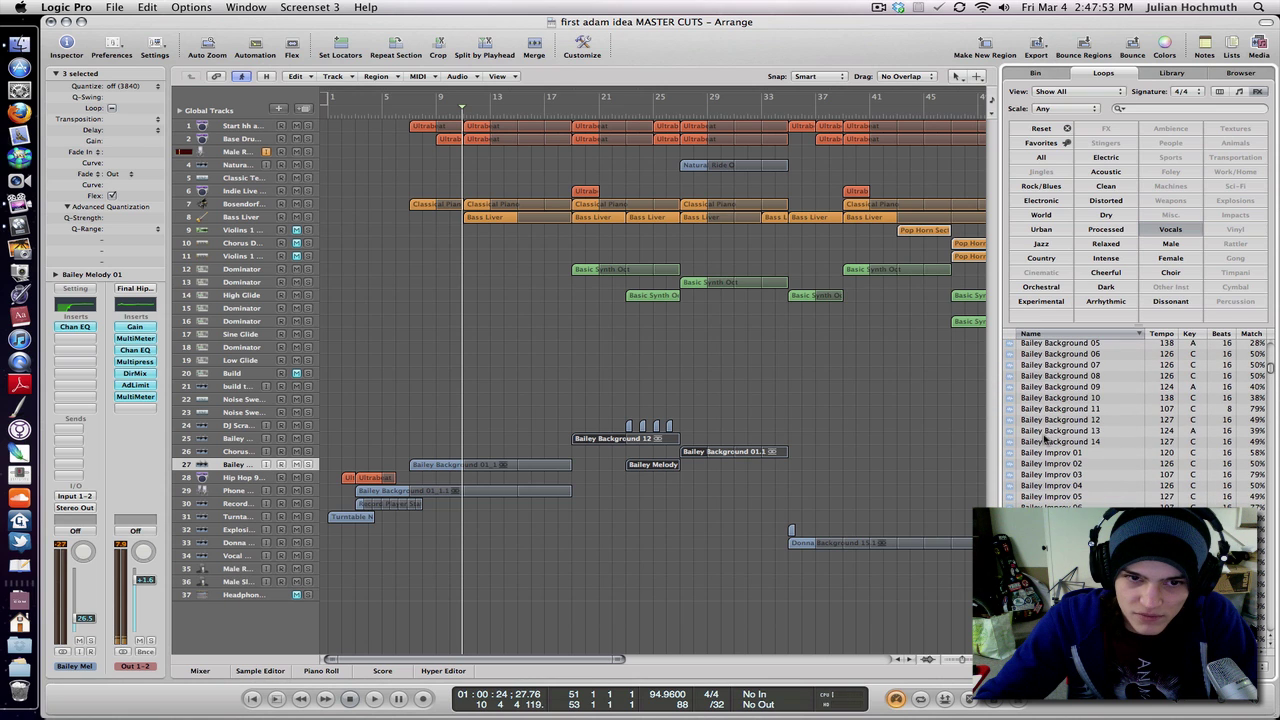
scroll(1105, 435, up, 3)
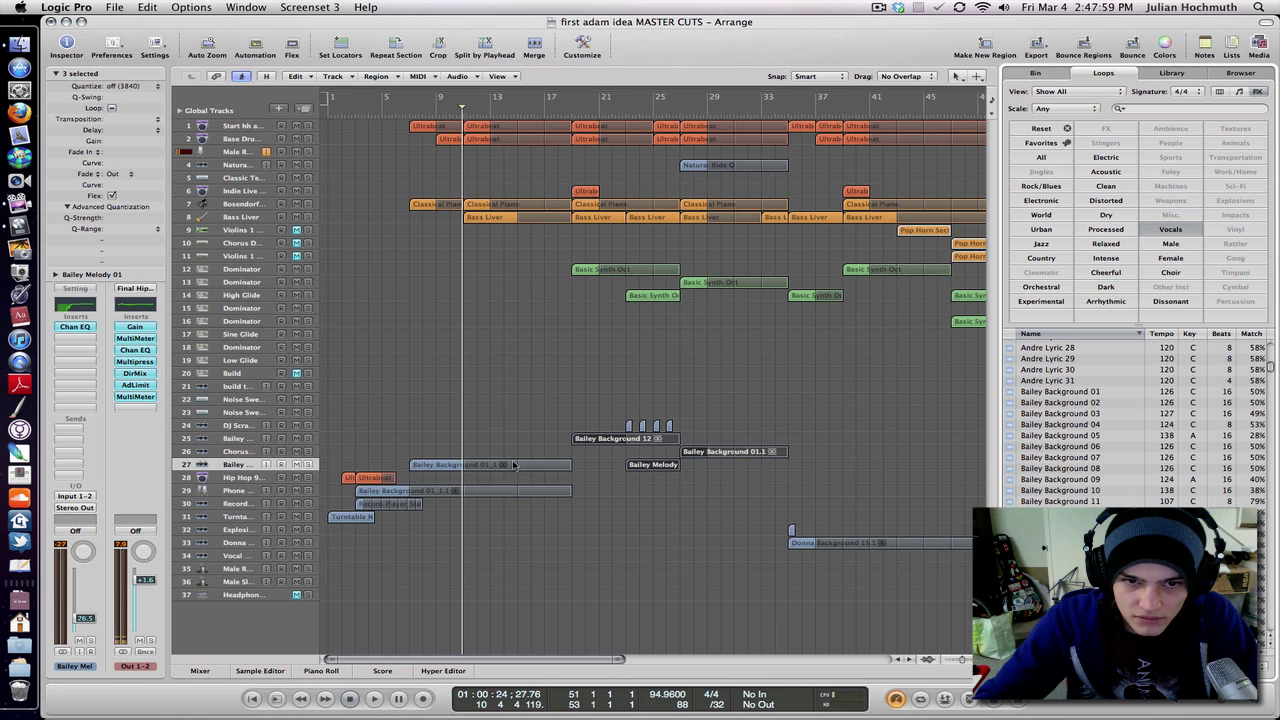
Preview the loops Bailey Background 01, 02, 03, 04 and 05 in succession
click(1073, 392)
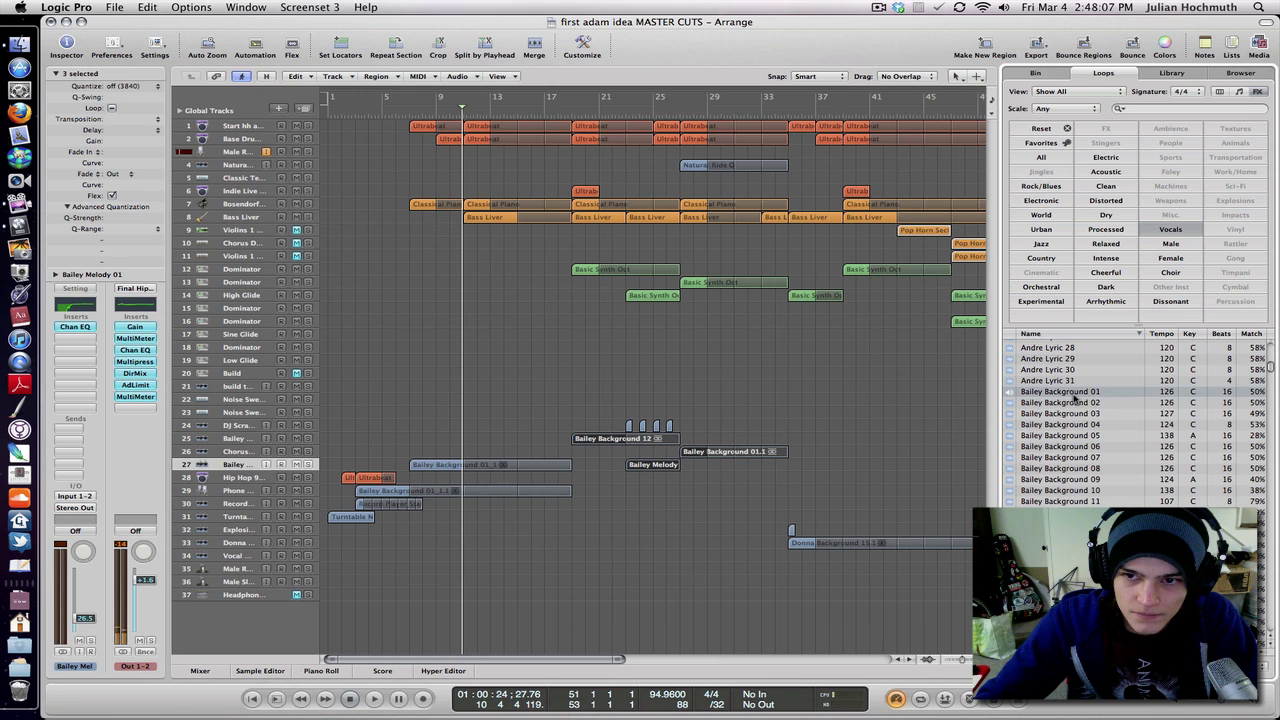
click(1076, 405)
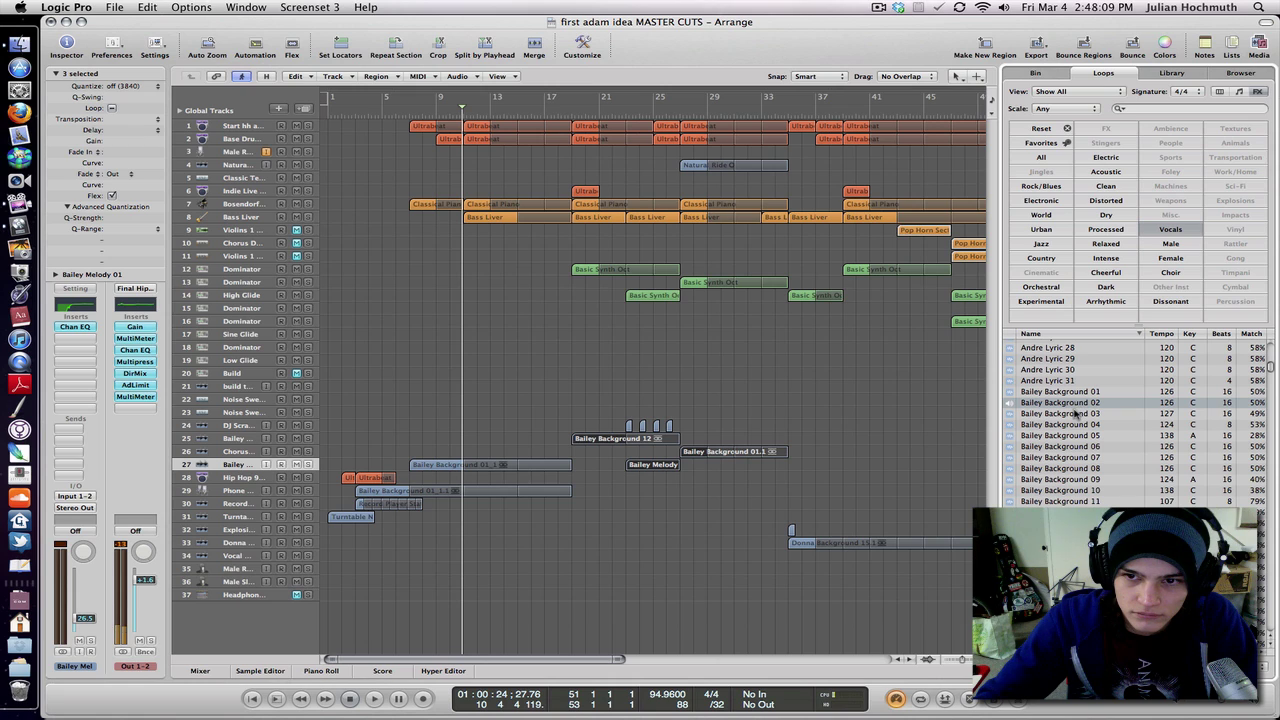
click(1076, 414)
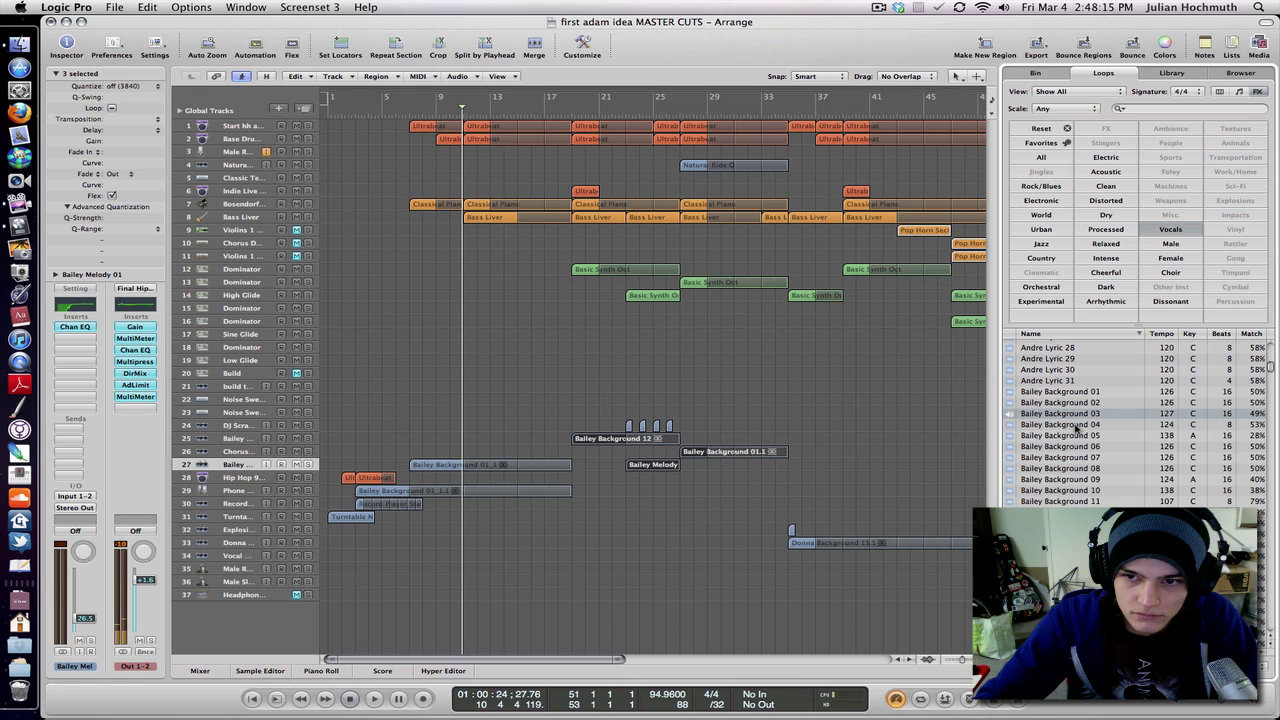
click(1076, 426)
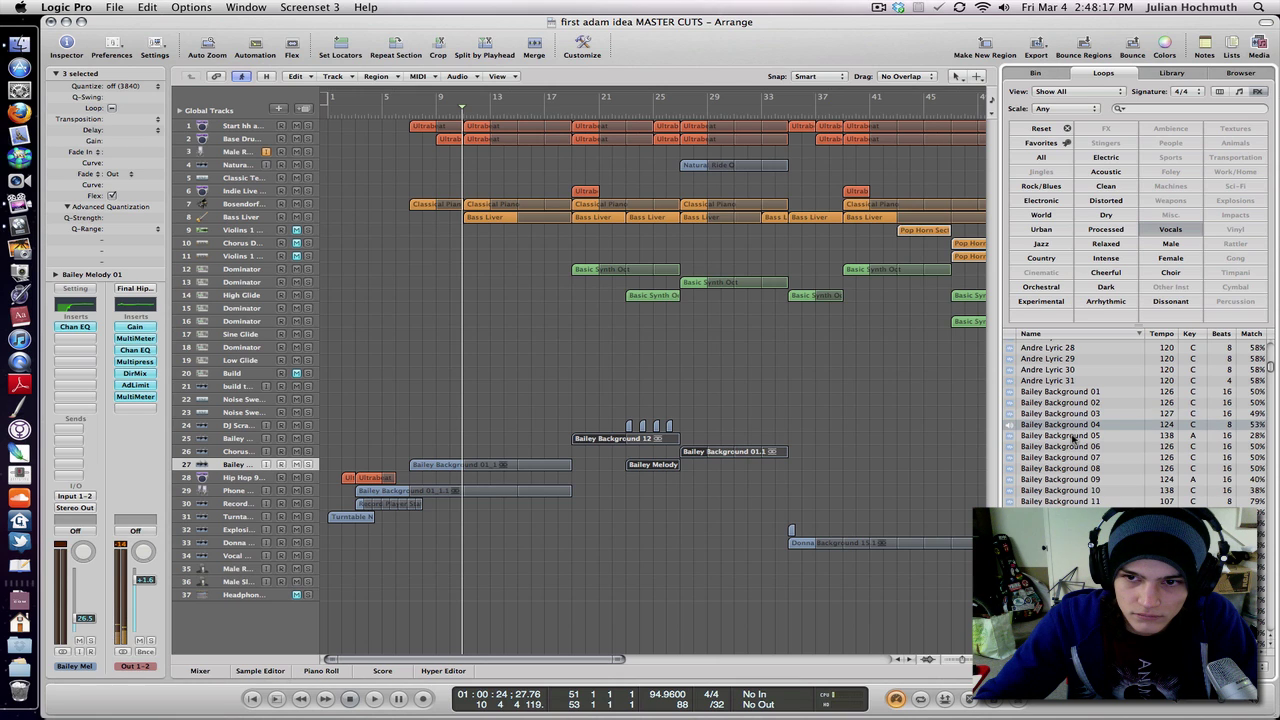
click(1075, 437)
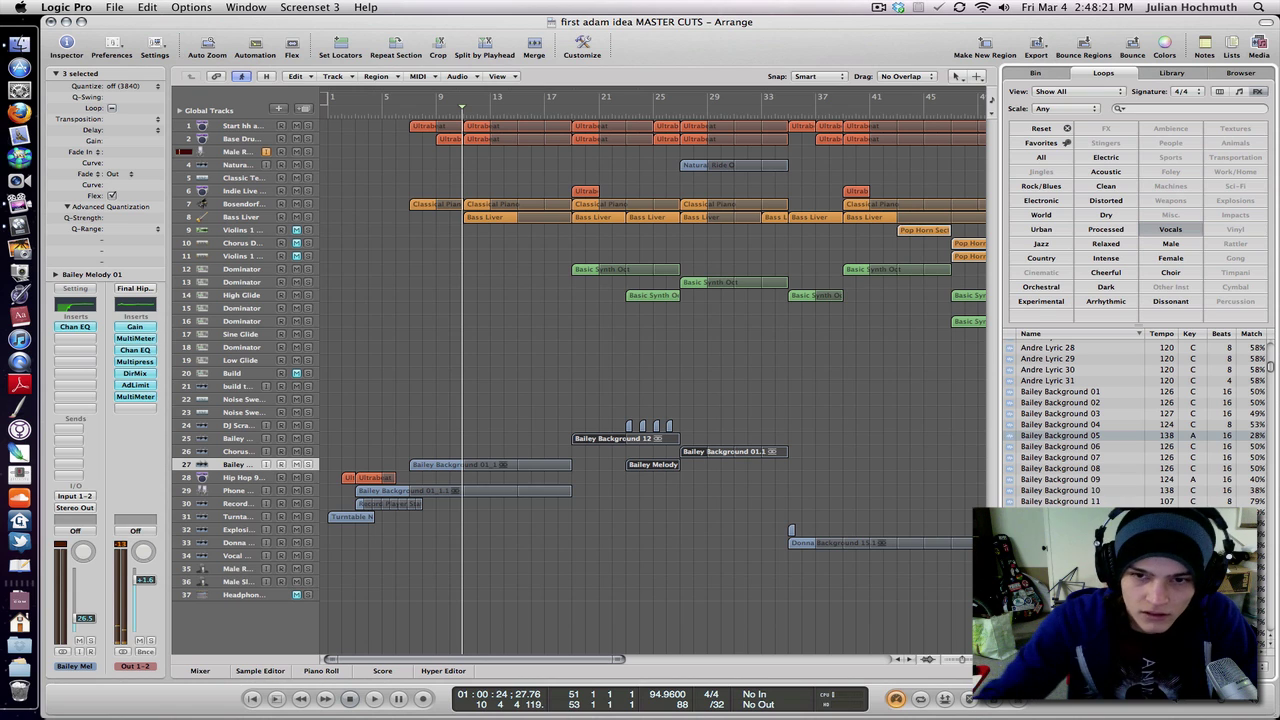
Find and select the Tonya Background 02 vocal region near bar 77, and return to the song's beginning
click(666, 541)
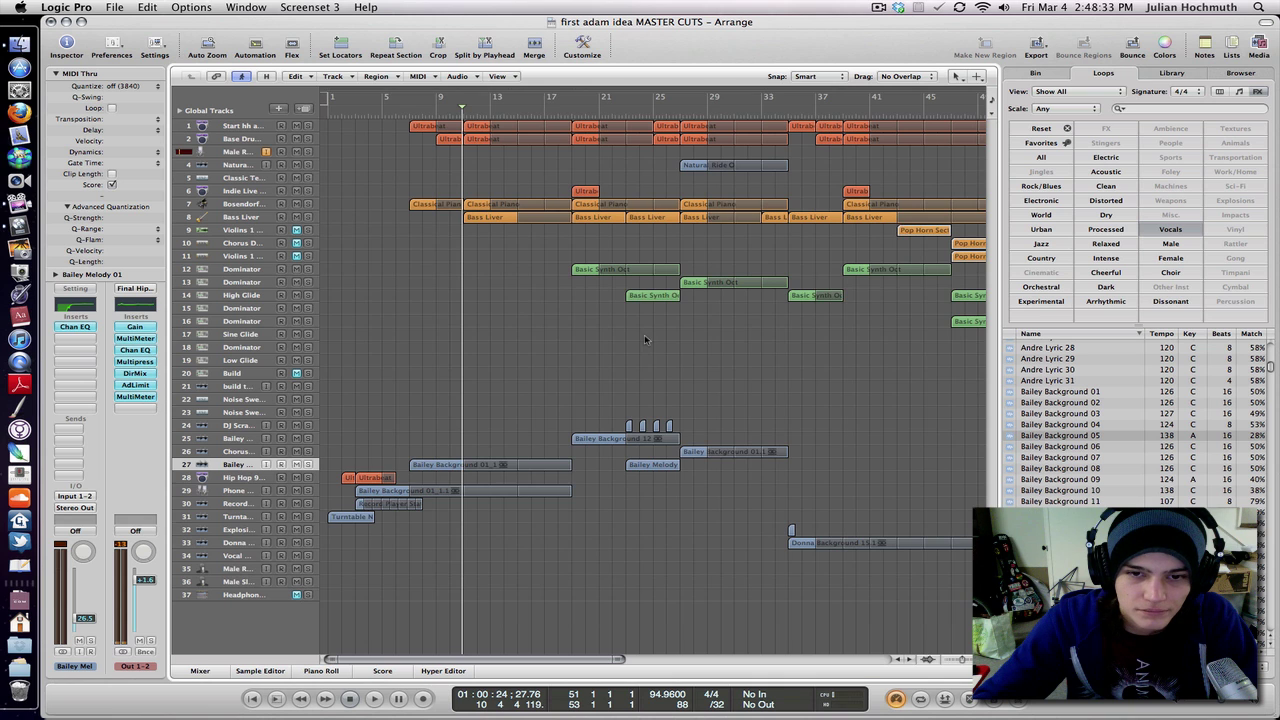
scroll(644, 334, right, 10)
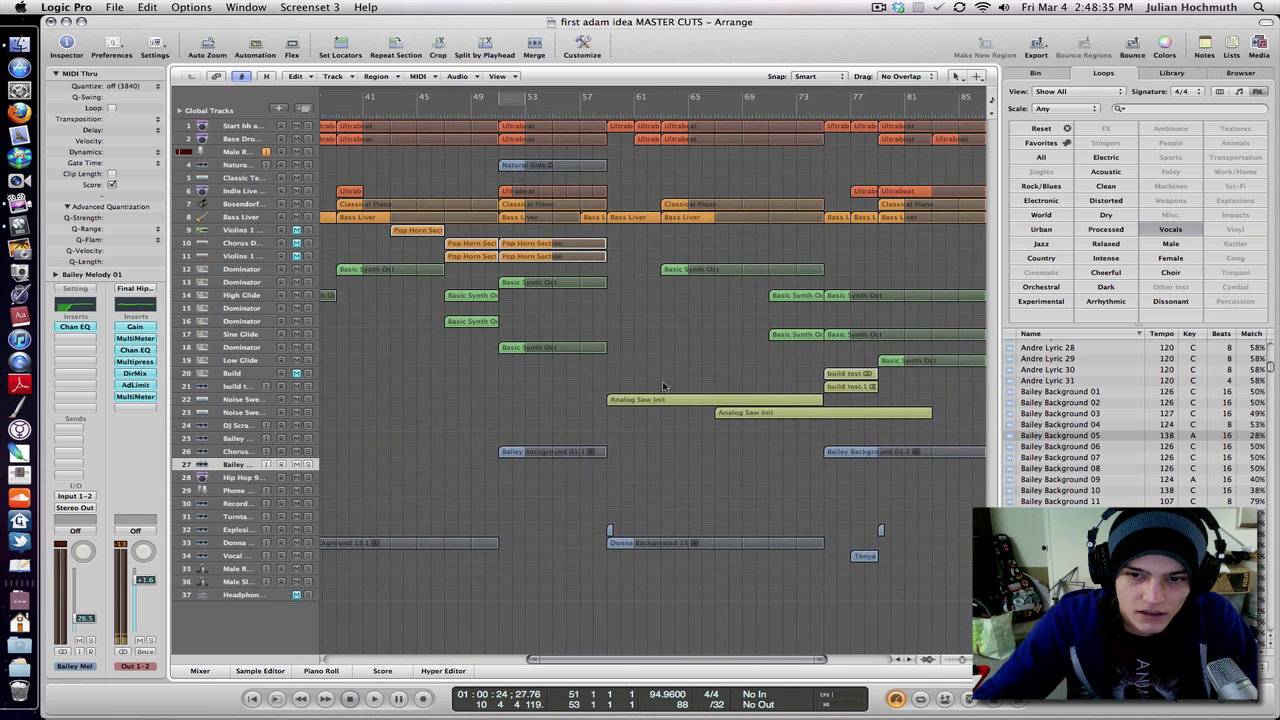
click(864, 557)
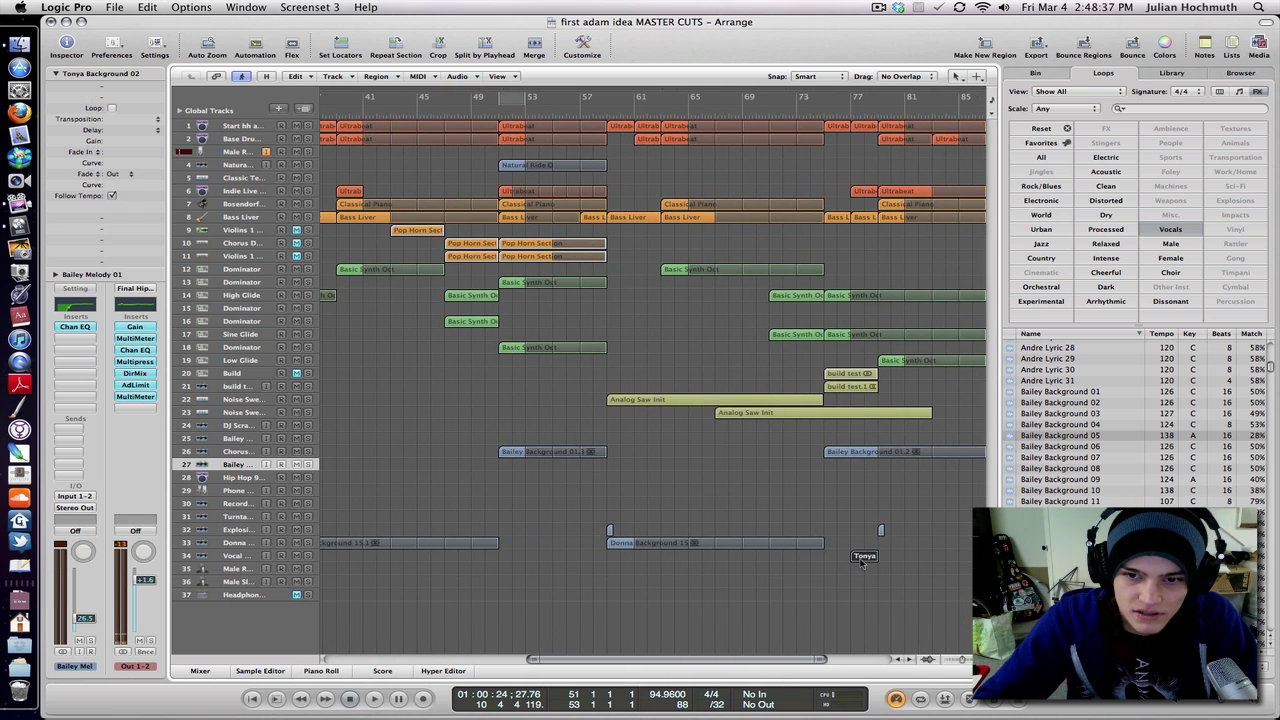
scroll(793, 429, left, 8)
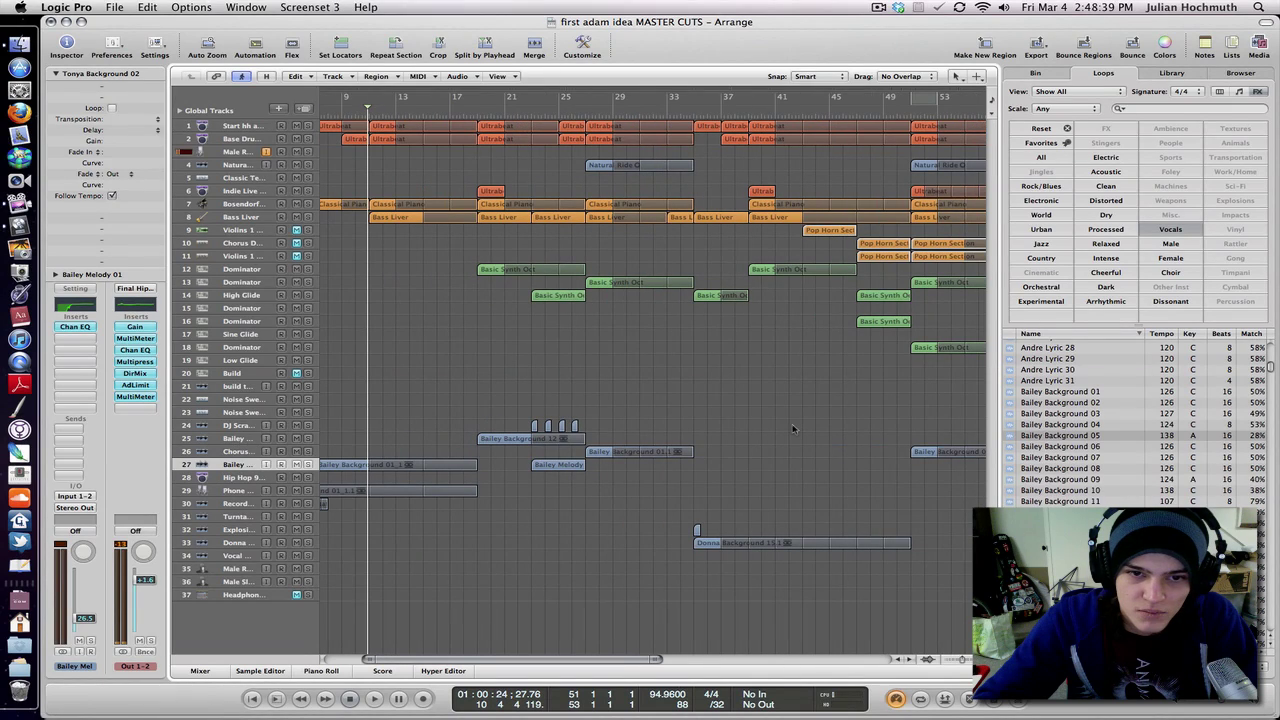
scroll(763, 390, left, 2)
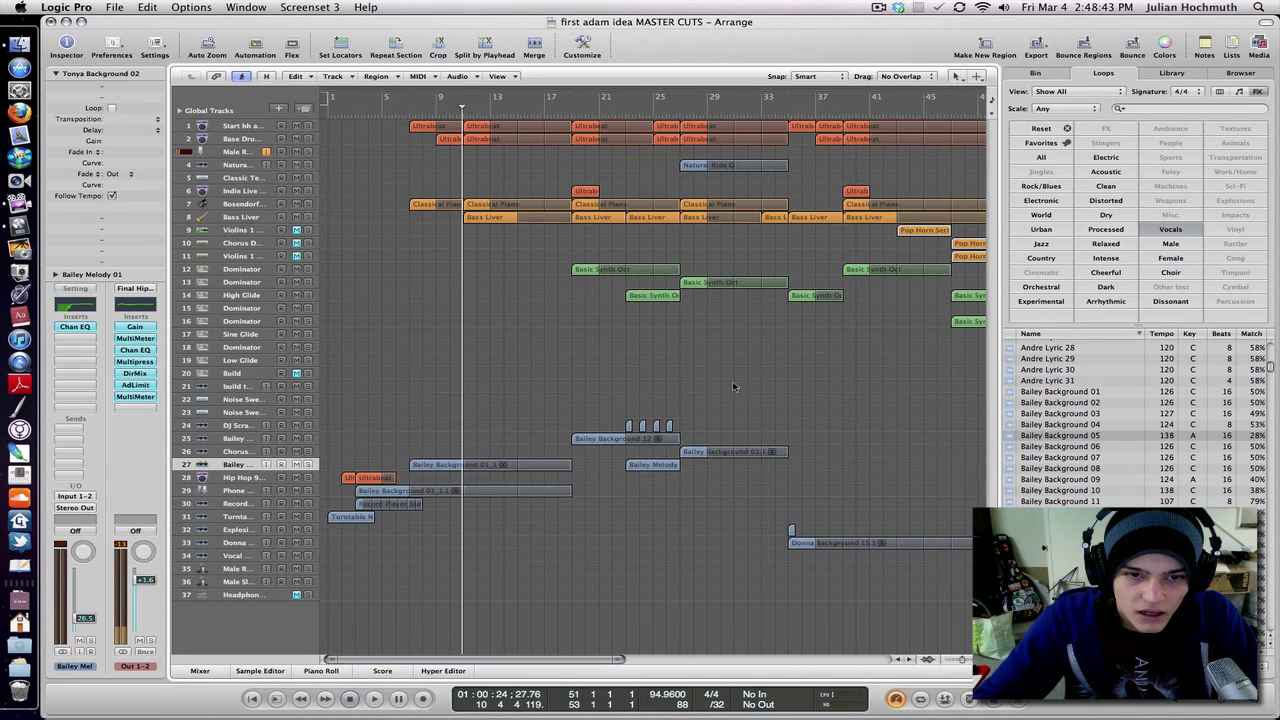
Select the early Bailey Background regions on tracks 27 and 29 in turn, and then the vocal and scratch regions starting at bars 19 and 23
click(450, 466)
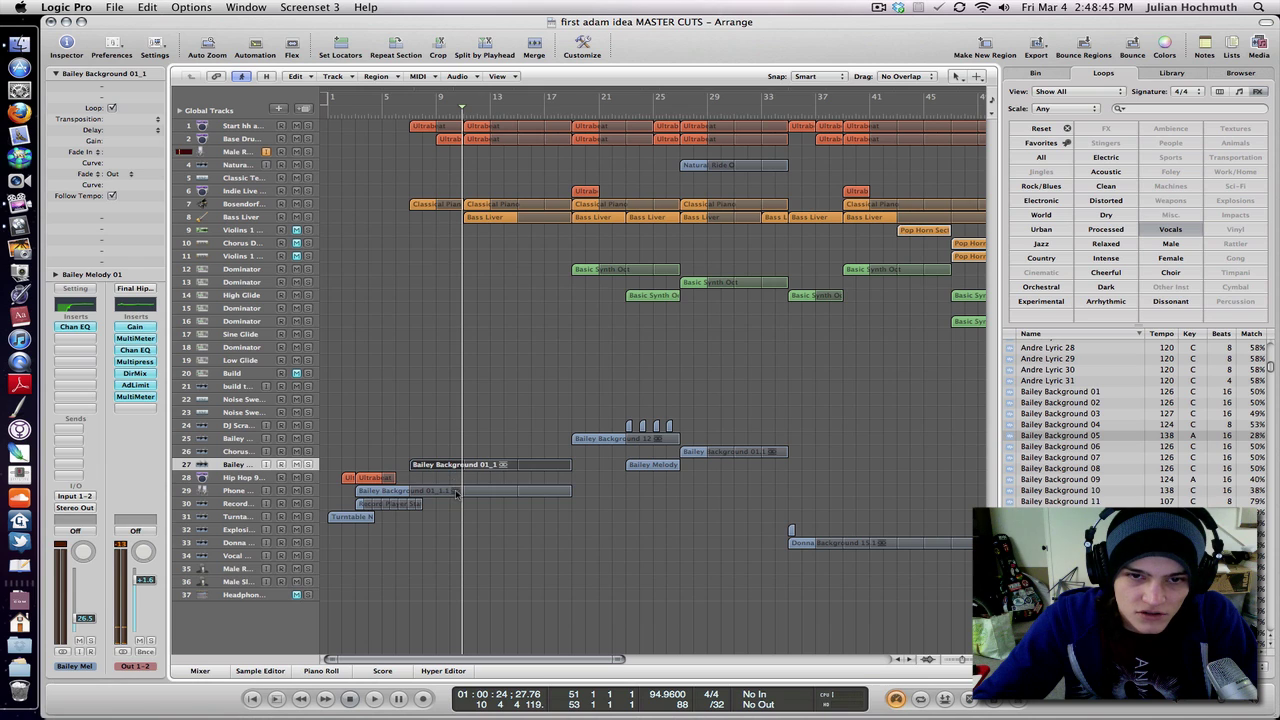
click(455, 492)
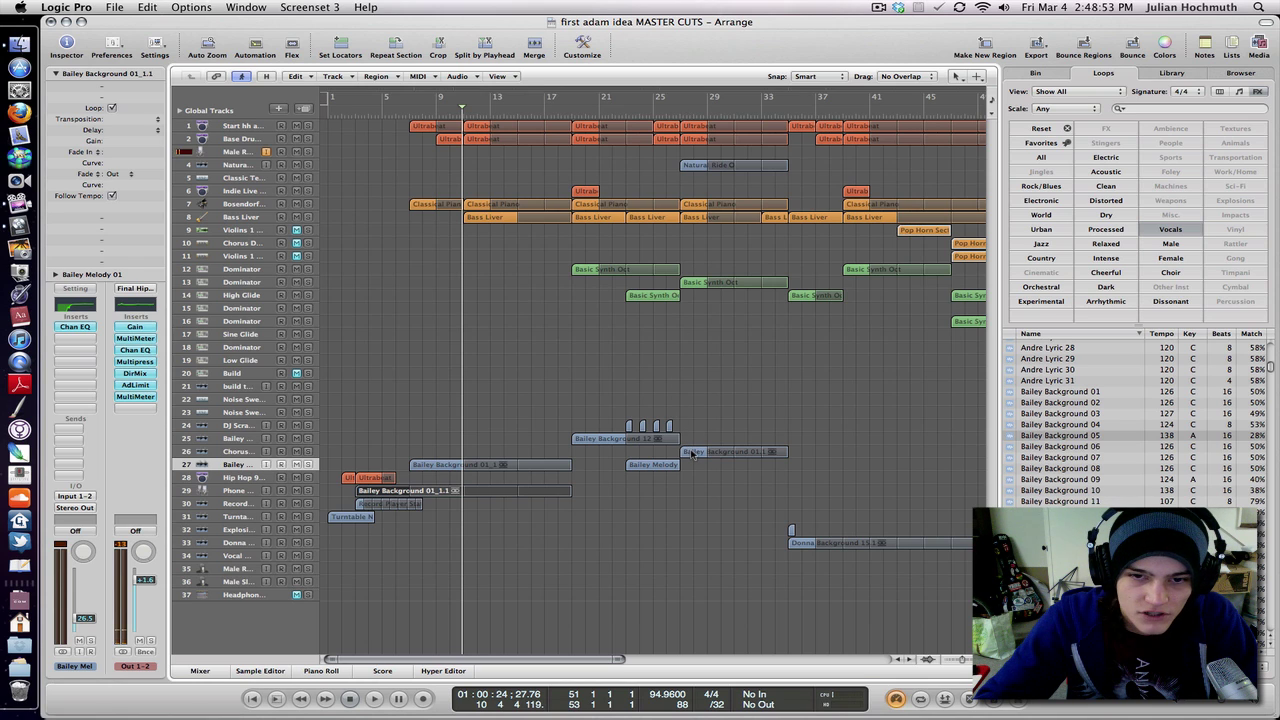
drag(596, 418, 649, 477)
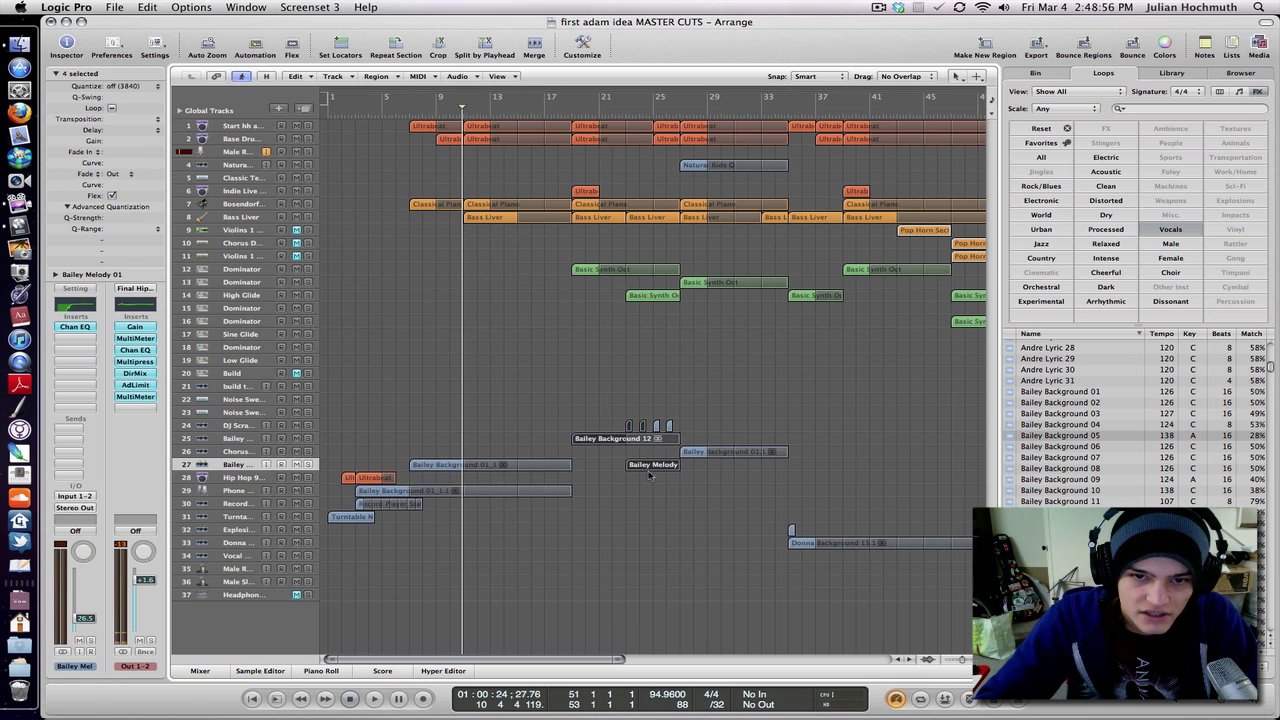
Play the arrangement from about bar 19, dismiss the overload alert, and restart playback from about bar 18
click(570, 110)
key(space)
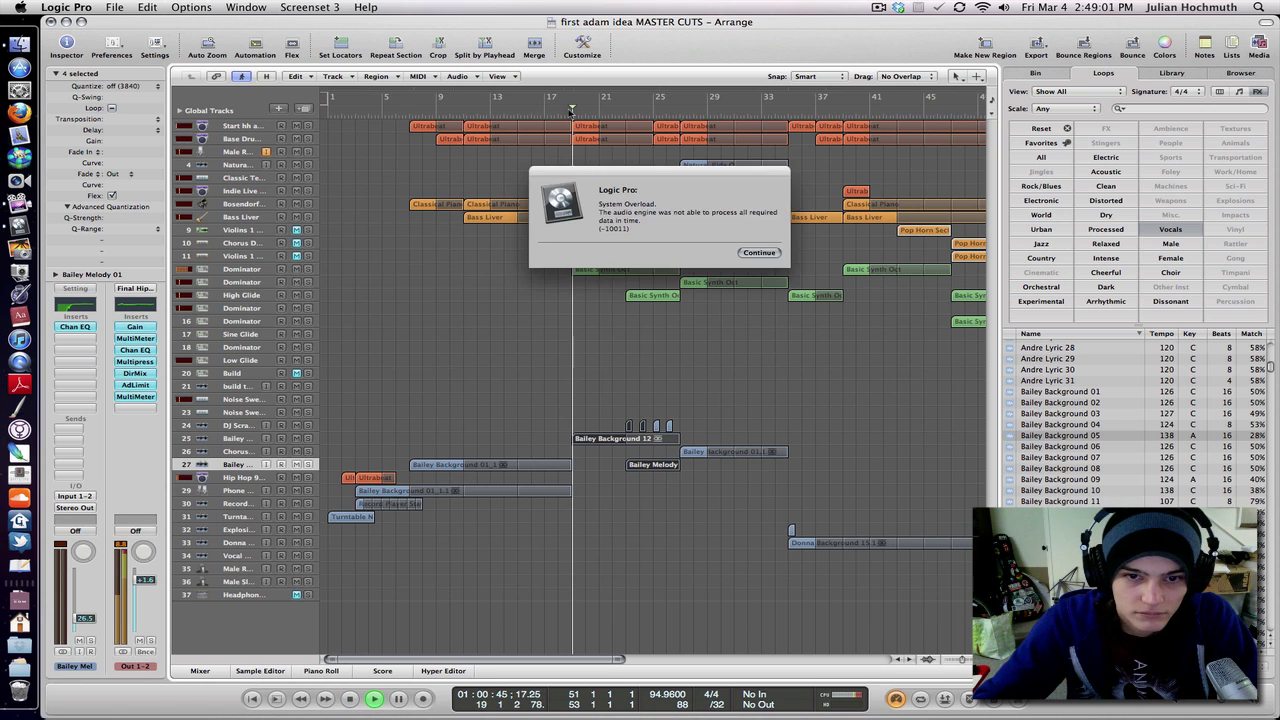
key(Return)
click(565, 110)
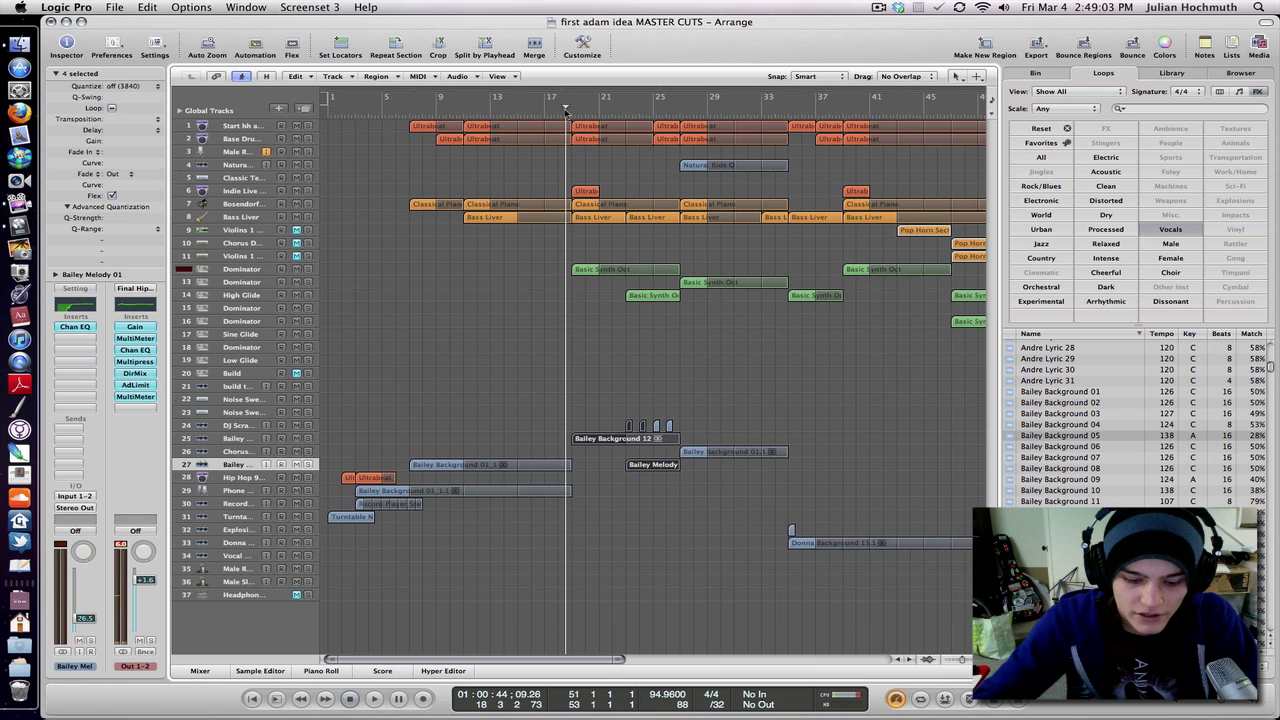
key(space)
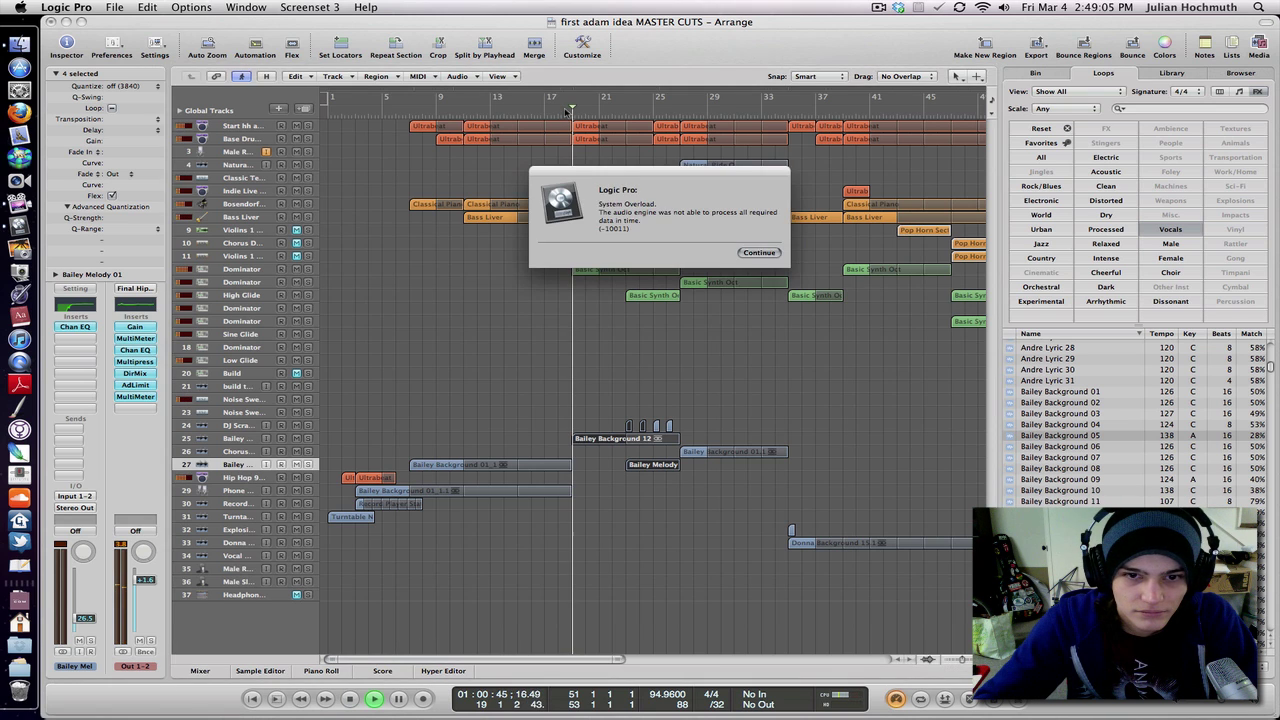
key(Return)
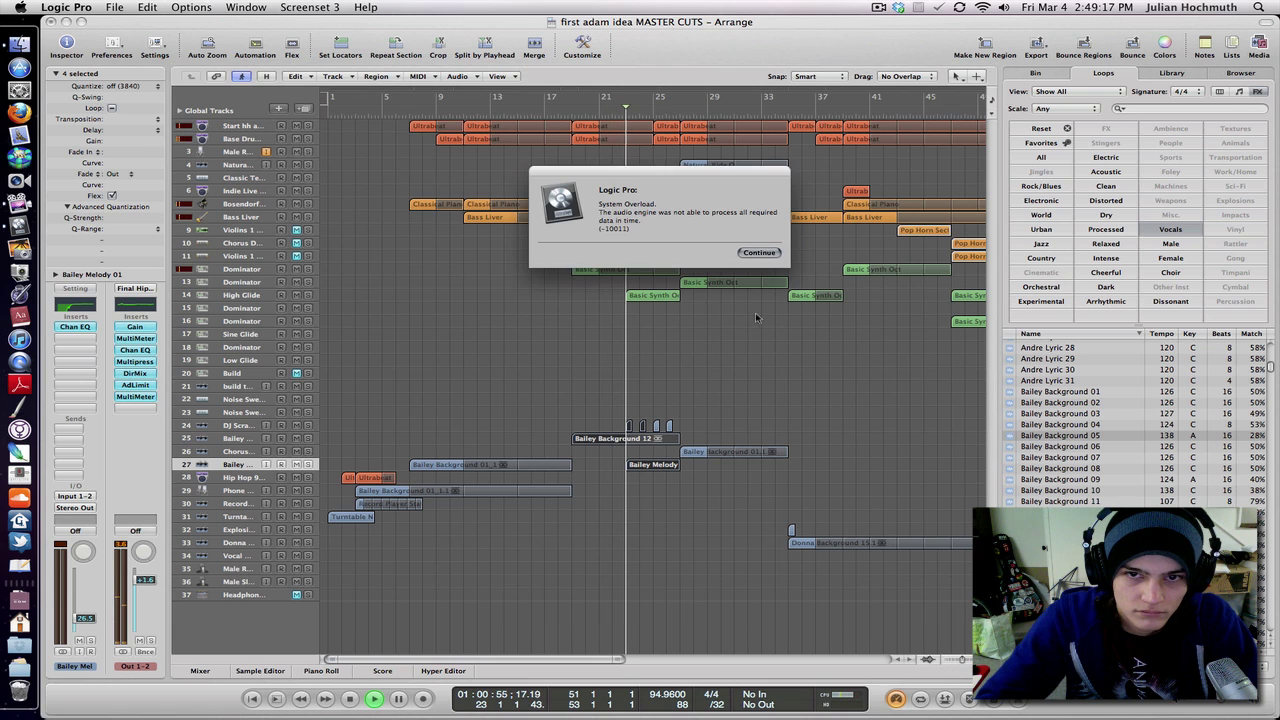
Dismiss the remaining alert, play the full mix from about bar 22 to bar 27, and clear the region selection
click(759, 252)
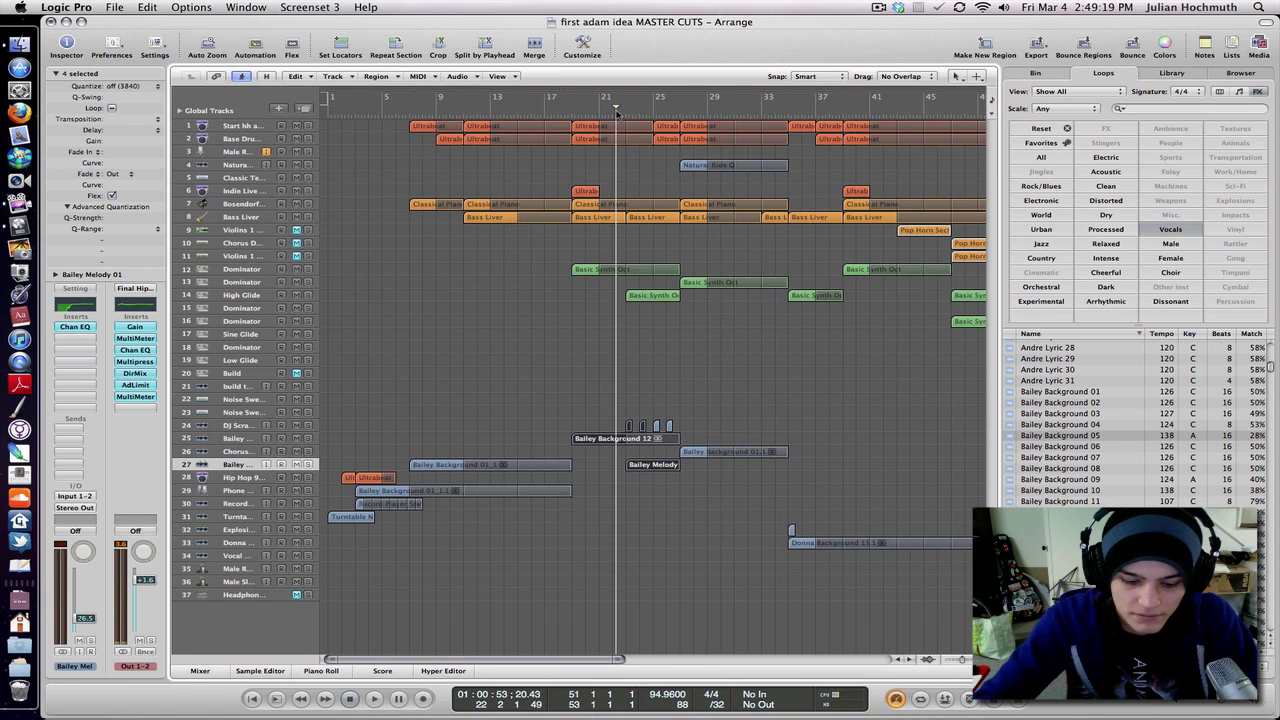
key(space)
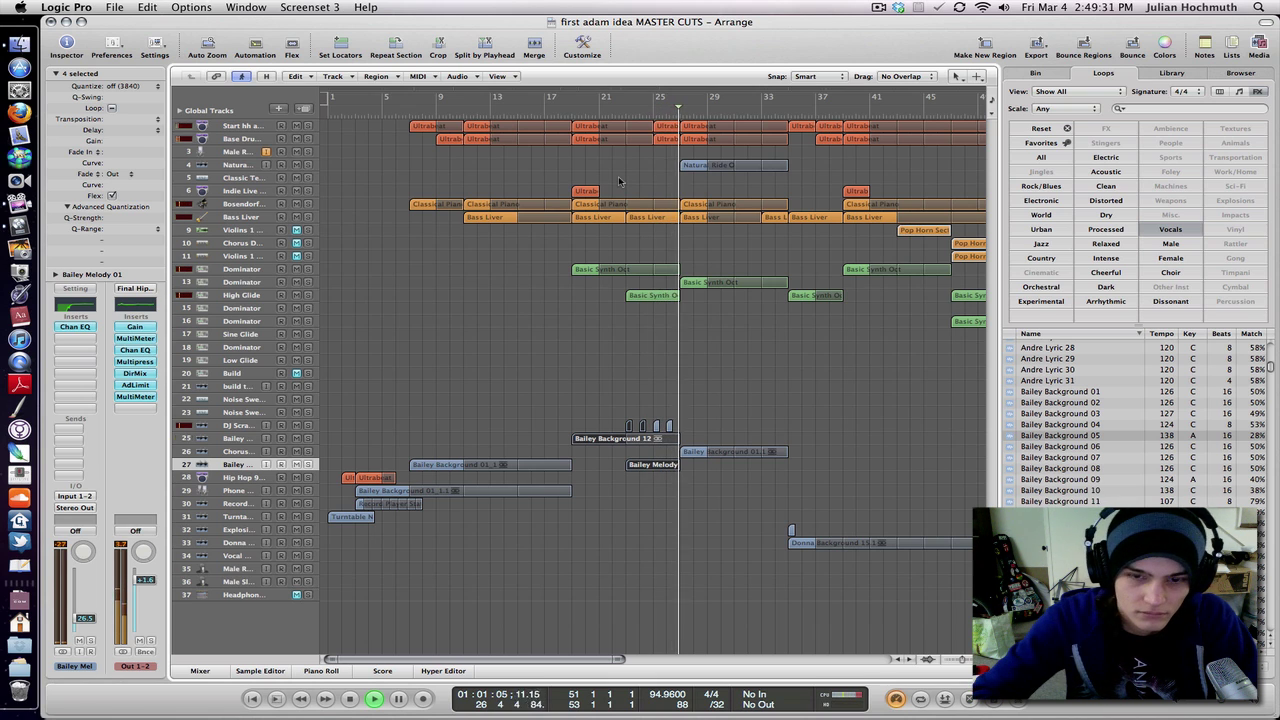
key(Return)
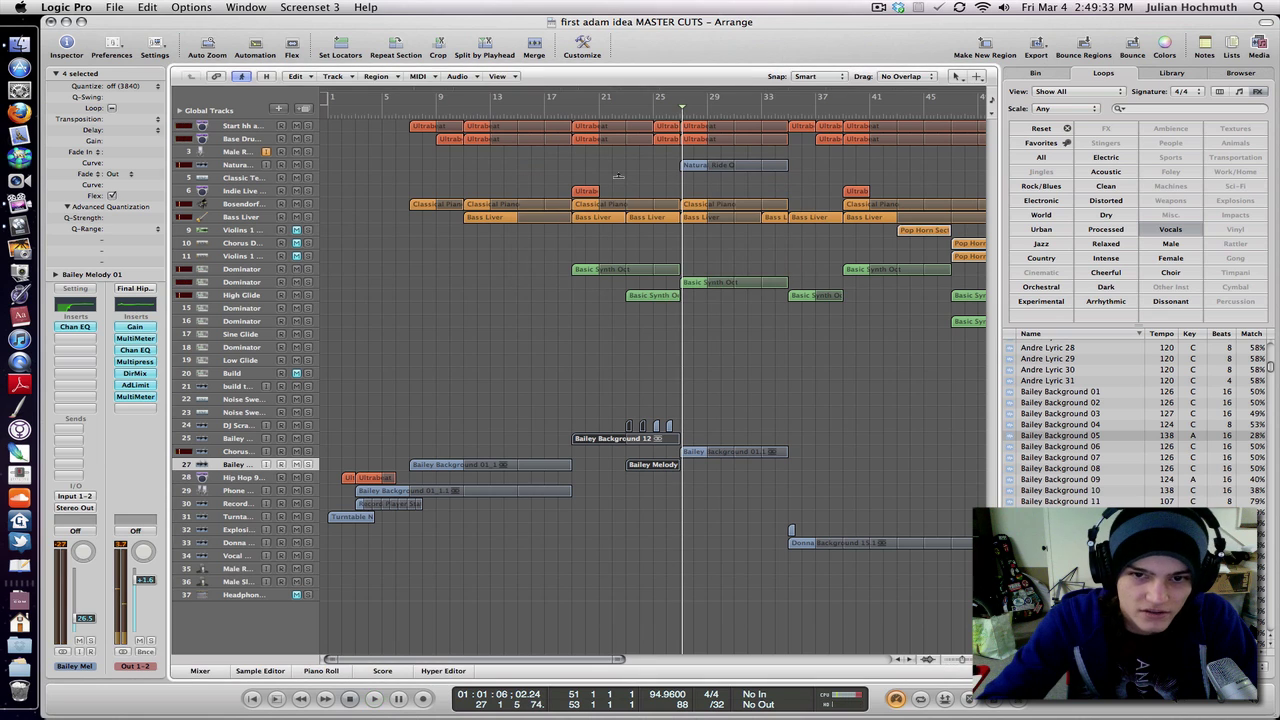
click(648, 517)
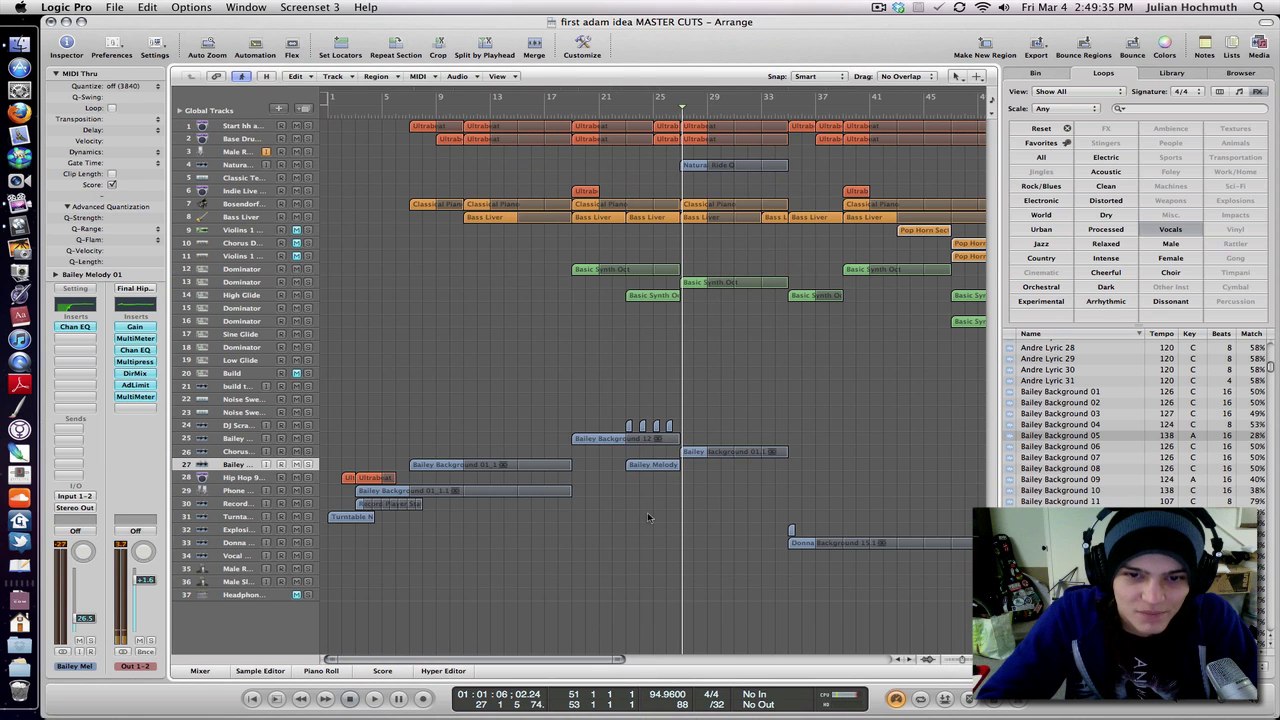
Solo tracks 25 and 27 and play Bailey Background 12 and Bailey Melody from about bar 22, turning solo off during playback
click(601, 442)
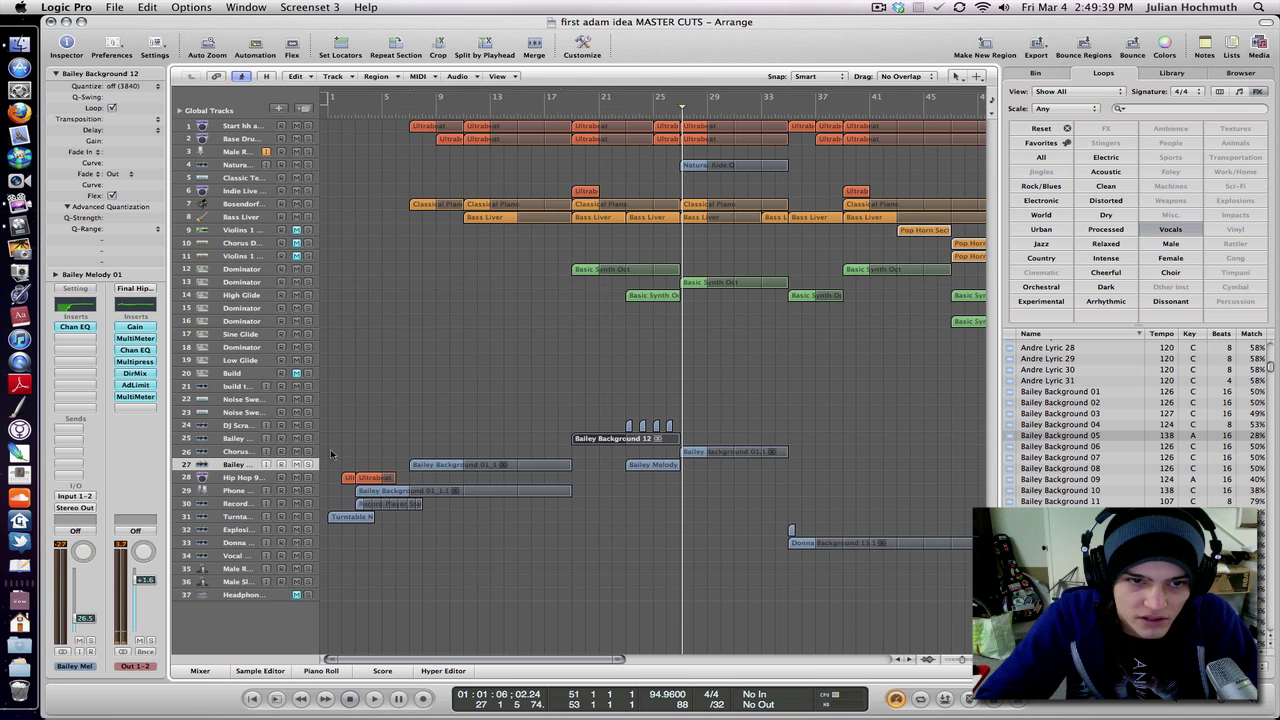
click(651, 467)
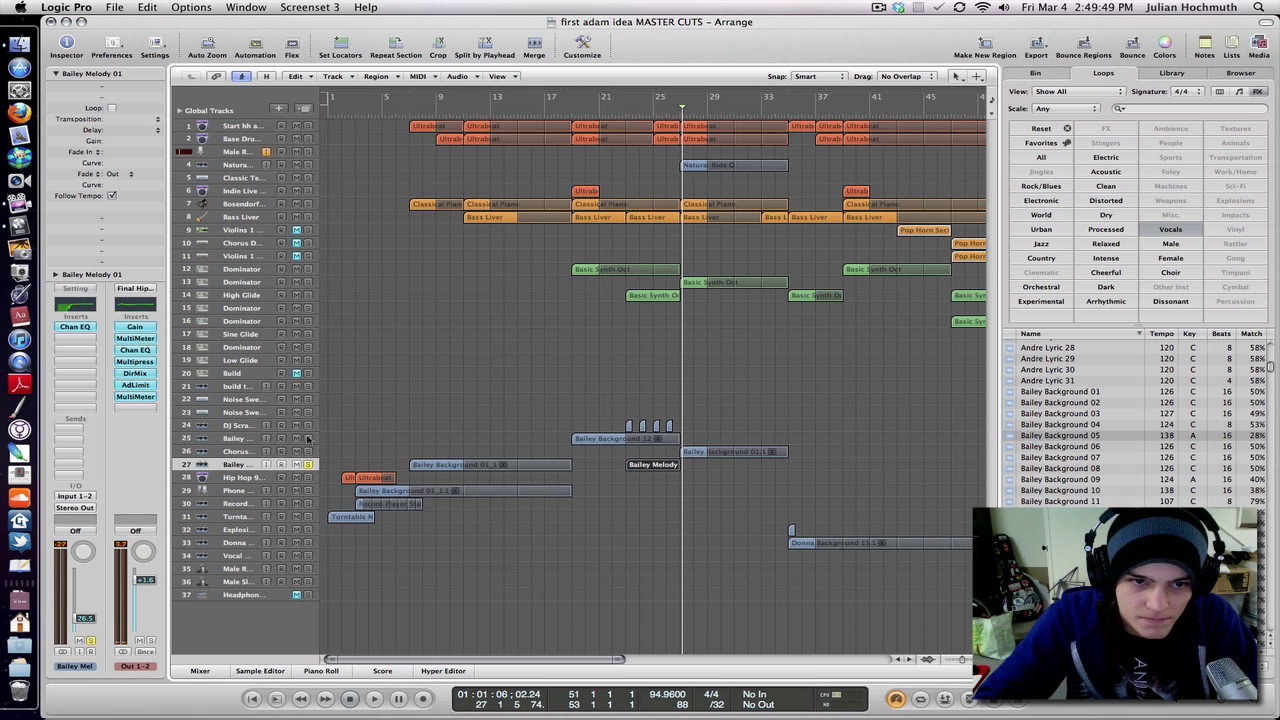
click(308, 438)
click(620, 117)
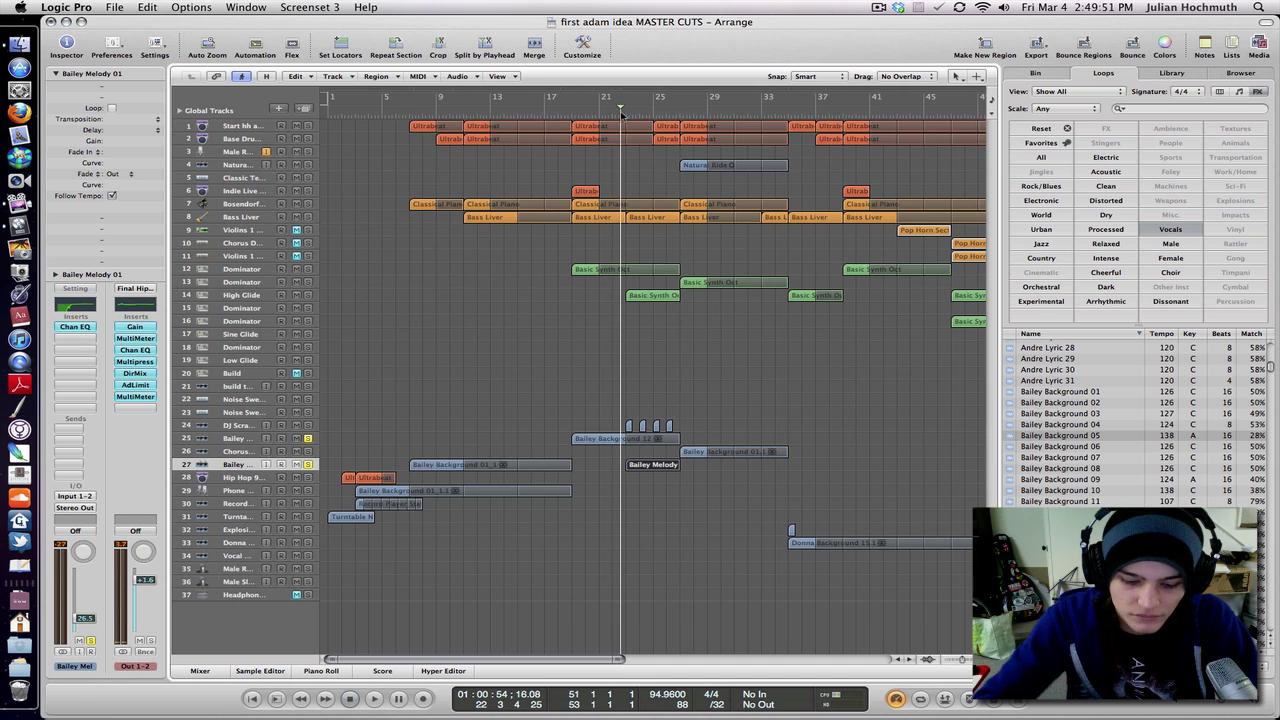
key(space)
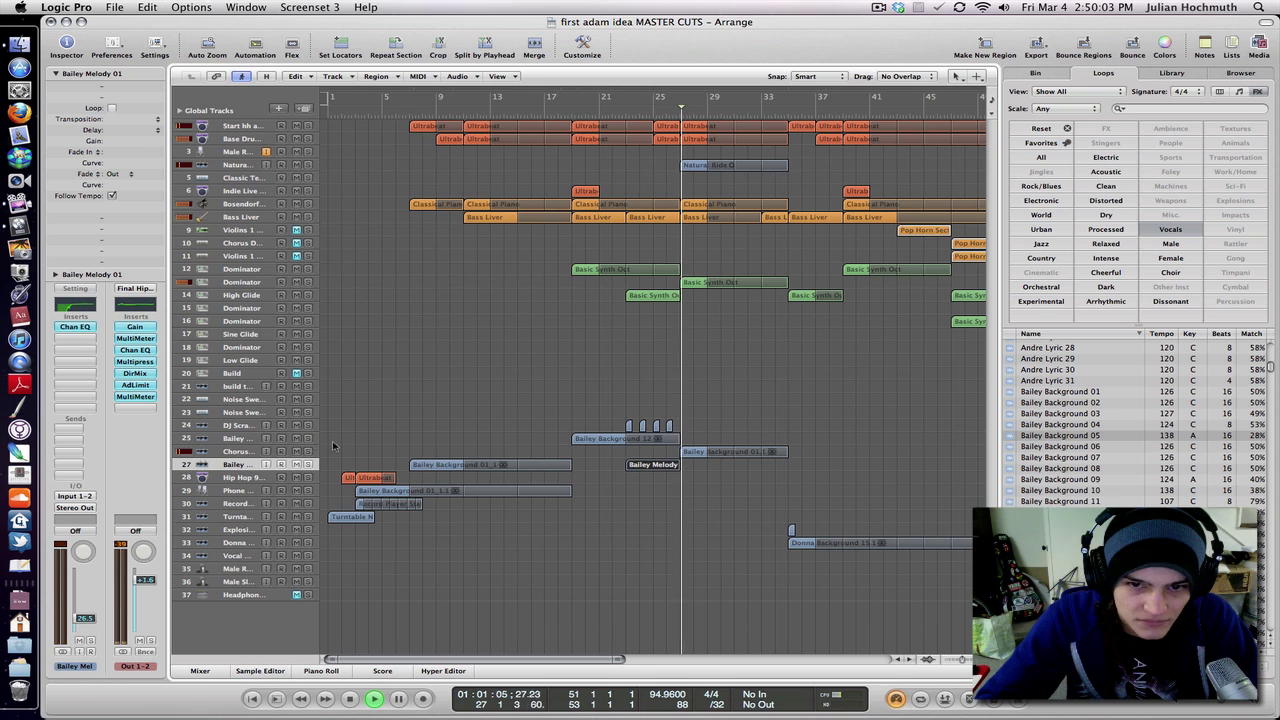
key(space)
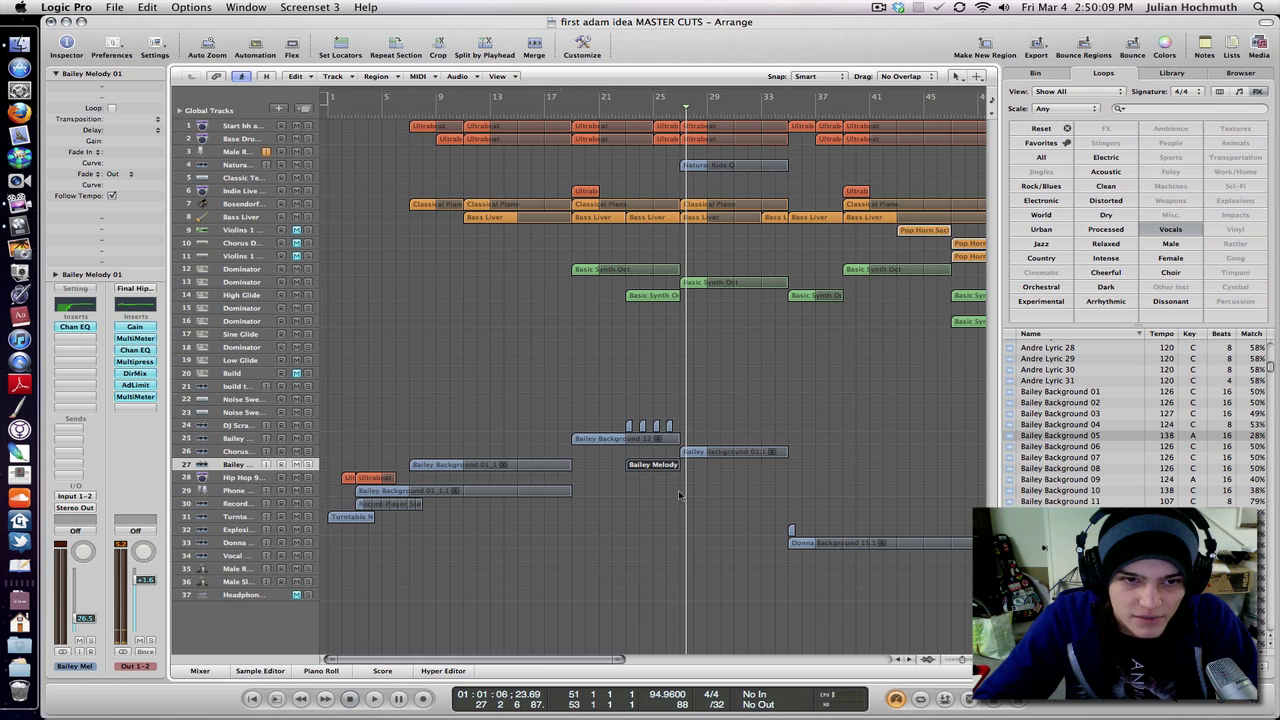
Browse further down the Bailey loops and select the Bailey Background region on track 29
click(643, 497)
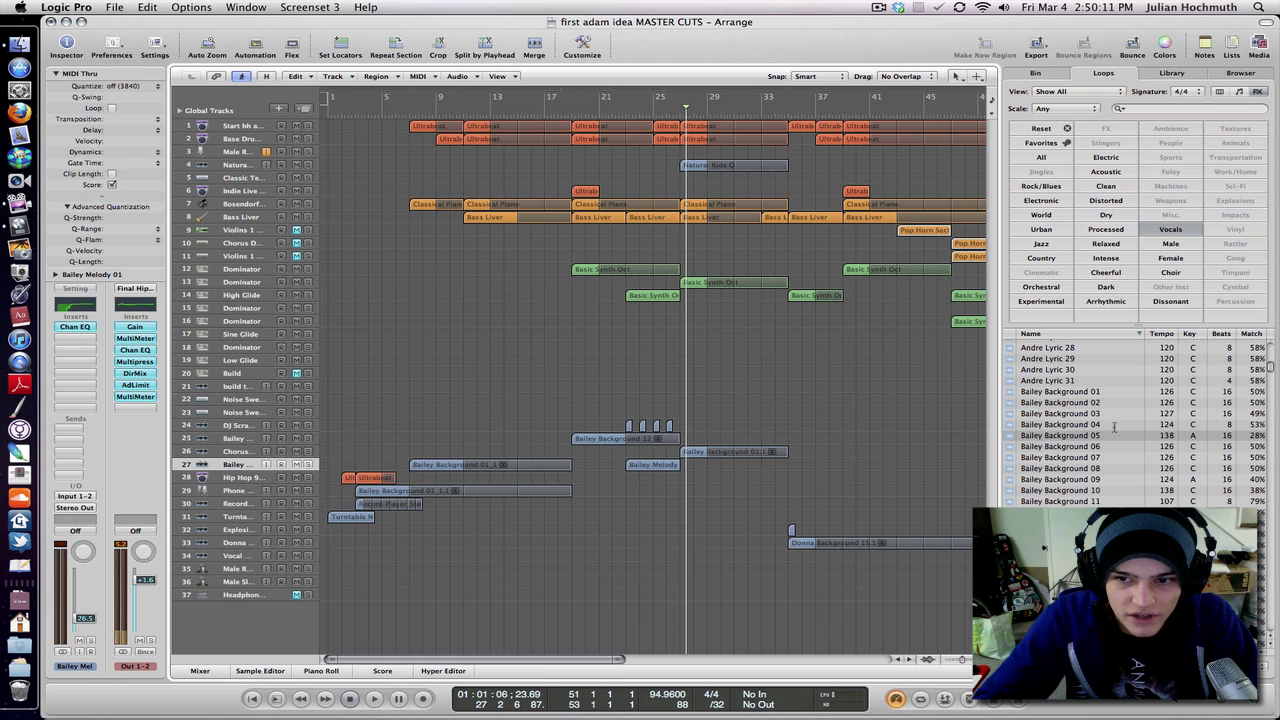
scroll(1130, 420, down, 3)
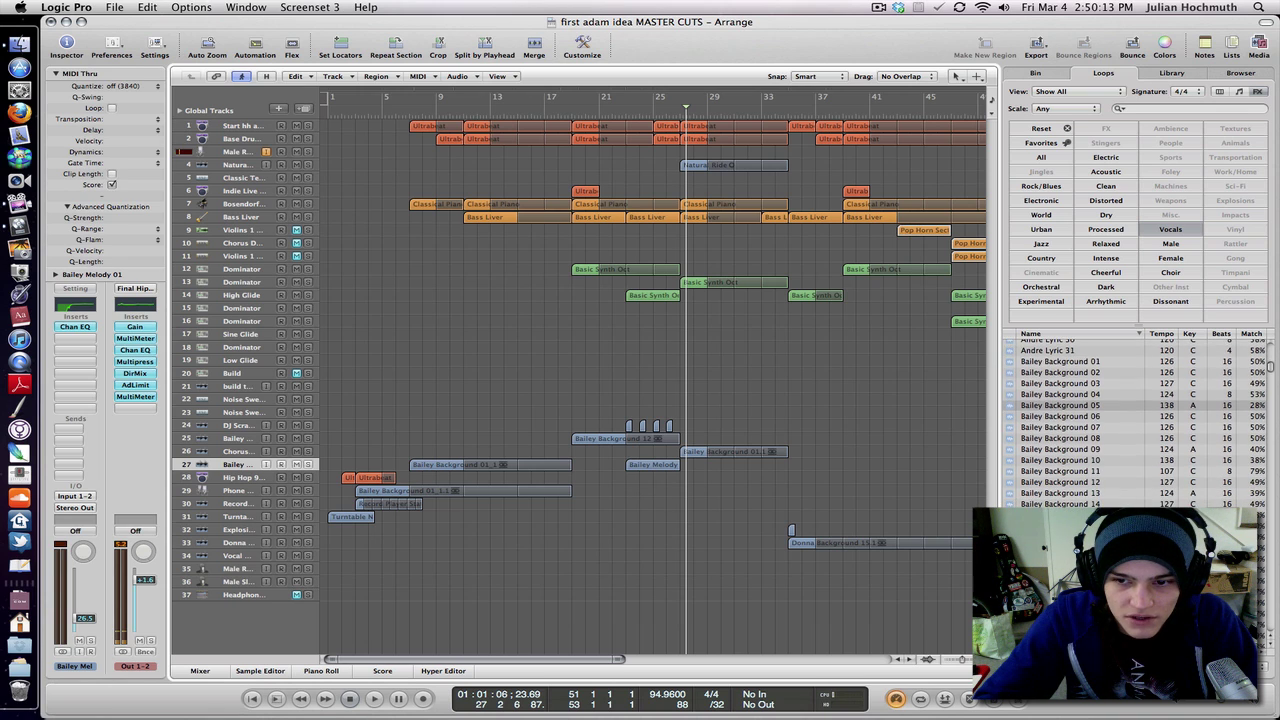
scroll(1130, 420, down, 3)
click(547, 492)
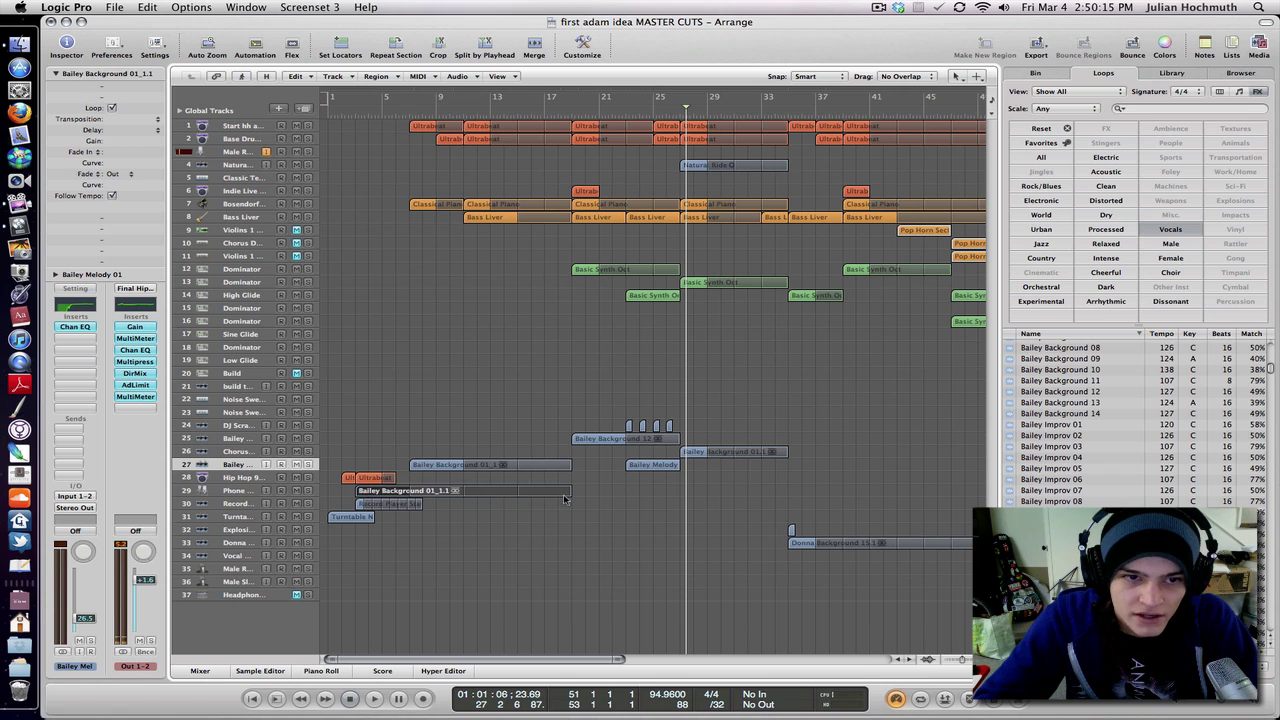
Select the DJ Scratch track and enlarge the arrangement around its short regions between bars 23 and 27
click(241, 425)
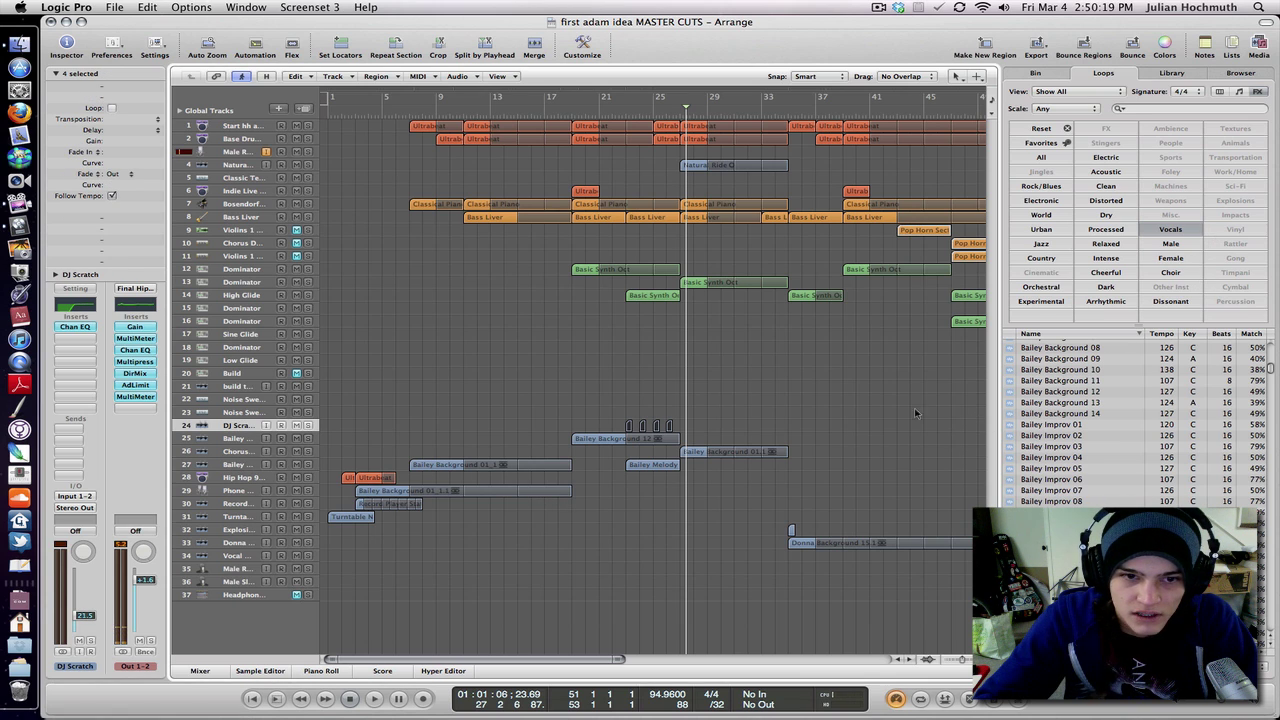
click(1168, 108)
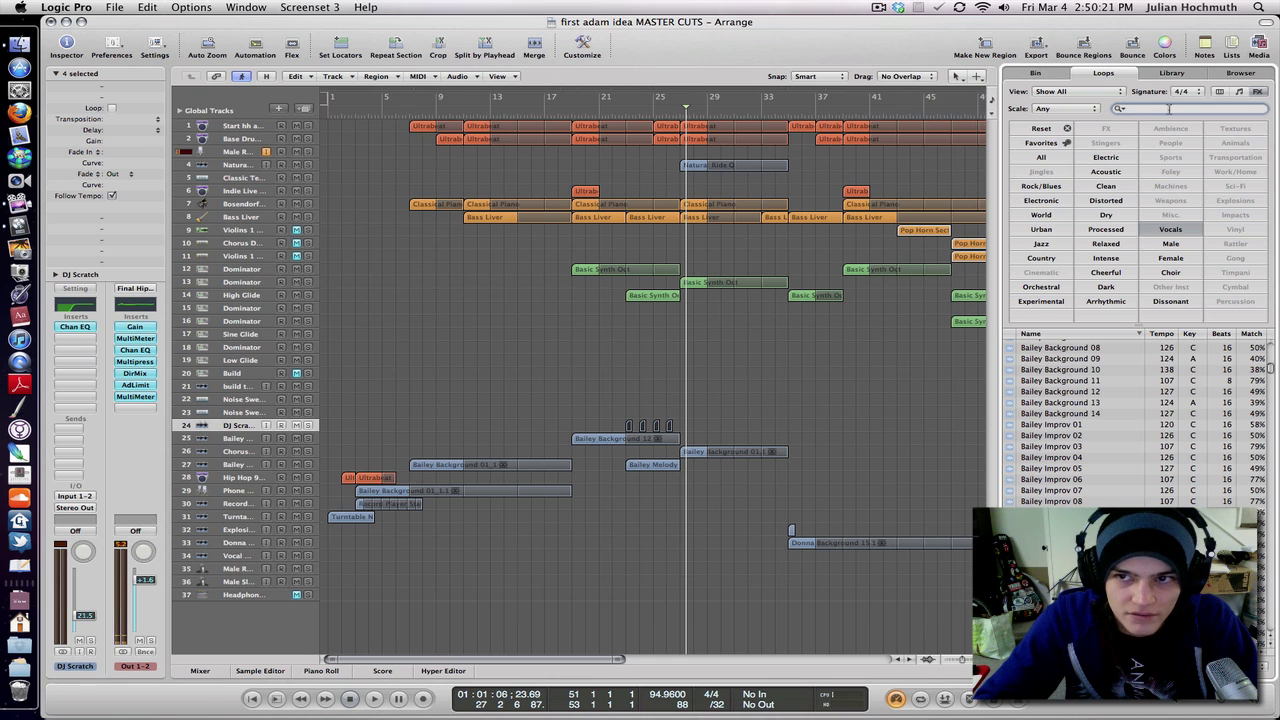
click(615, 397)
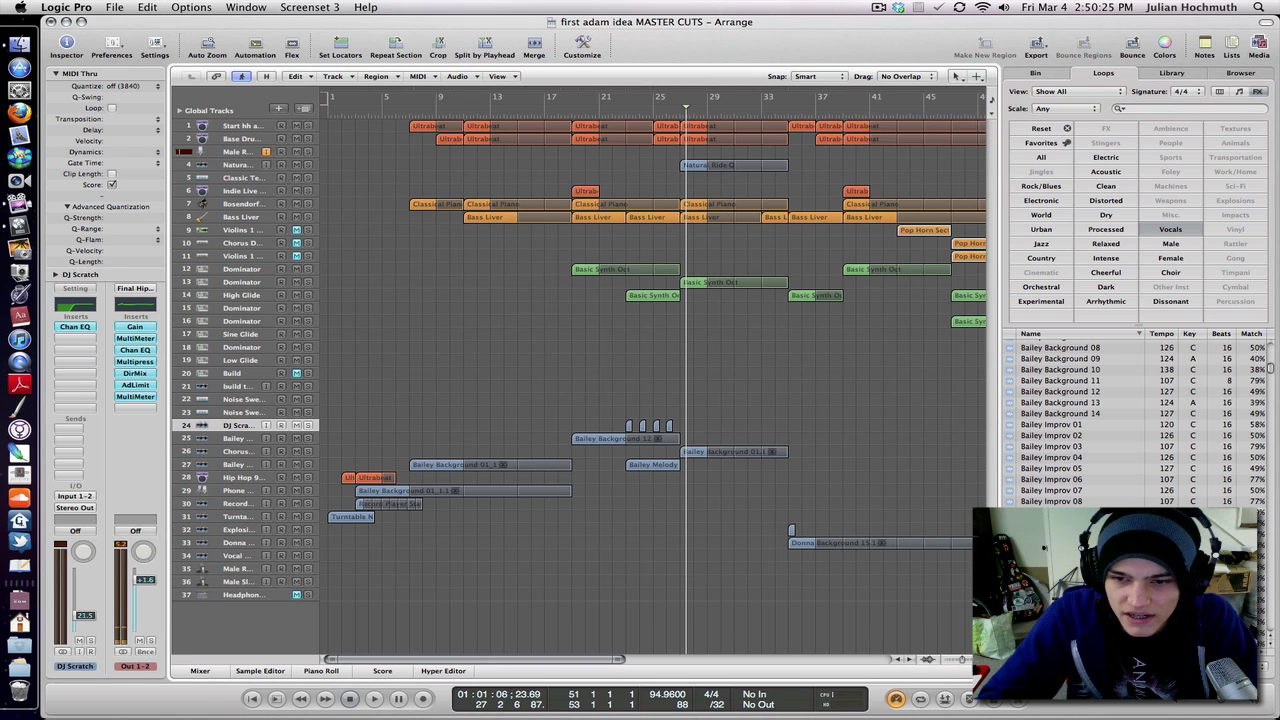
key(super+Right)
key(super+Right)
key(super+Down)
key(super+Down)
key(super+Down)
key(super+Down)
key(super+Down)
key(super+Down)
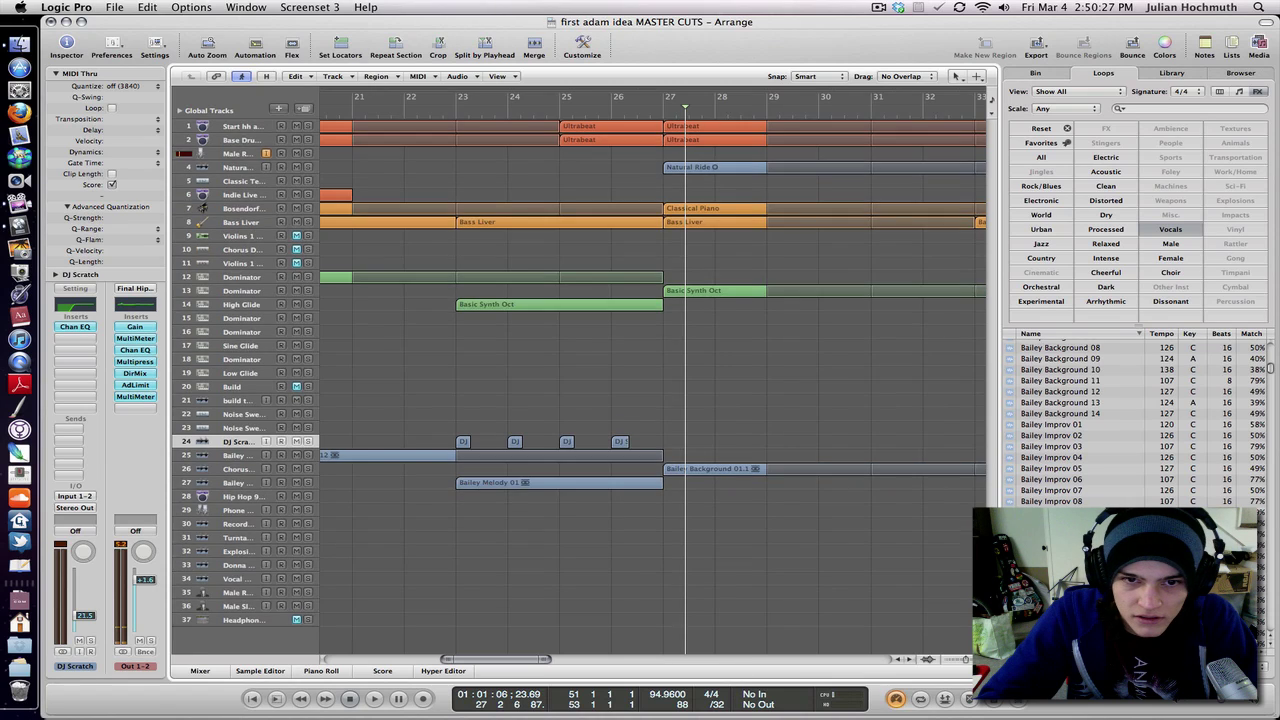
Shrink the arrangement back to all tracks, solo DJ Scratch, play it from about bar 22 to bar 24, and turn solo off
click(958, 658)
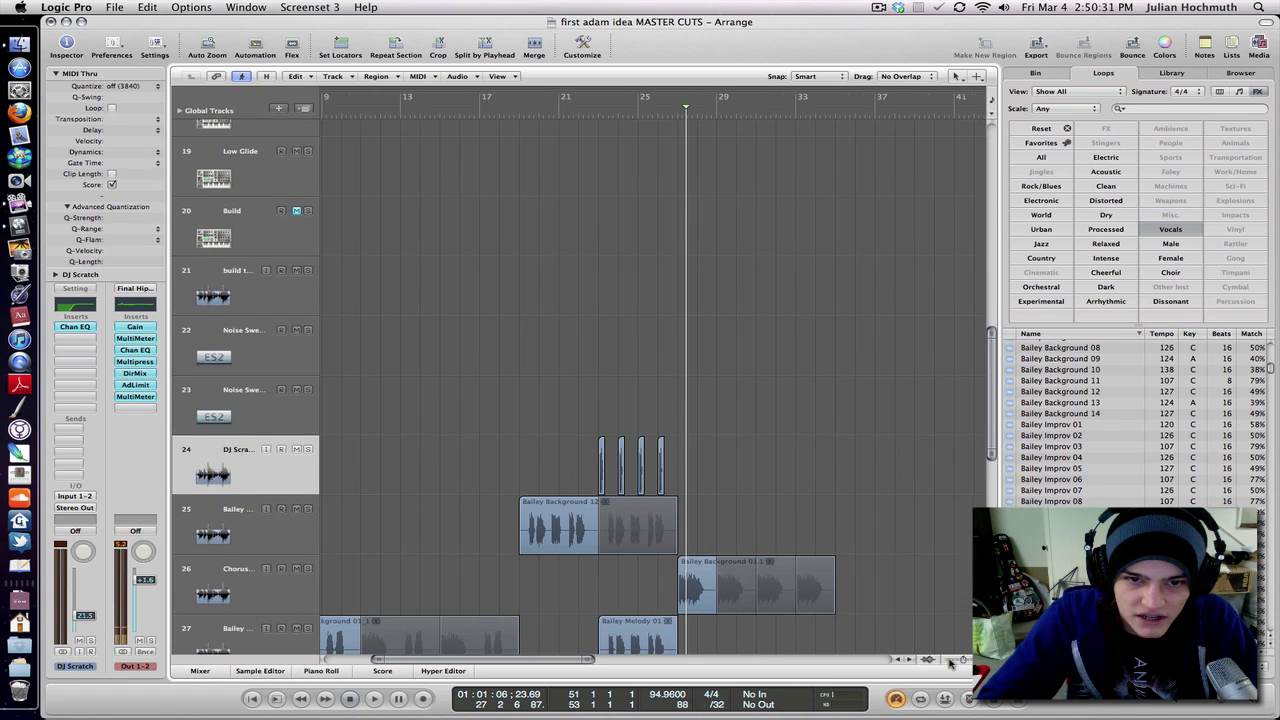
key(super+Up)
key(super+Up)
key(super+Up)
key(super+Up)
key(super+Up)
key(super+Up)
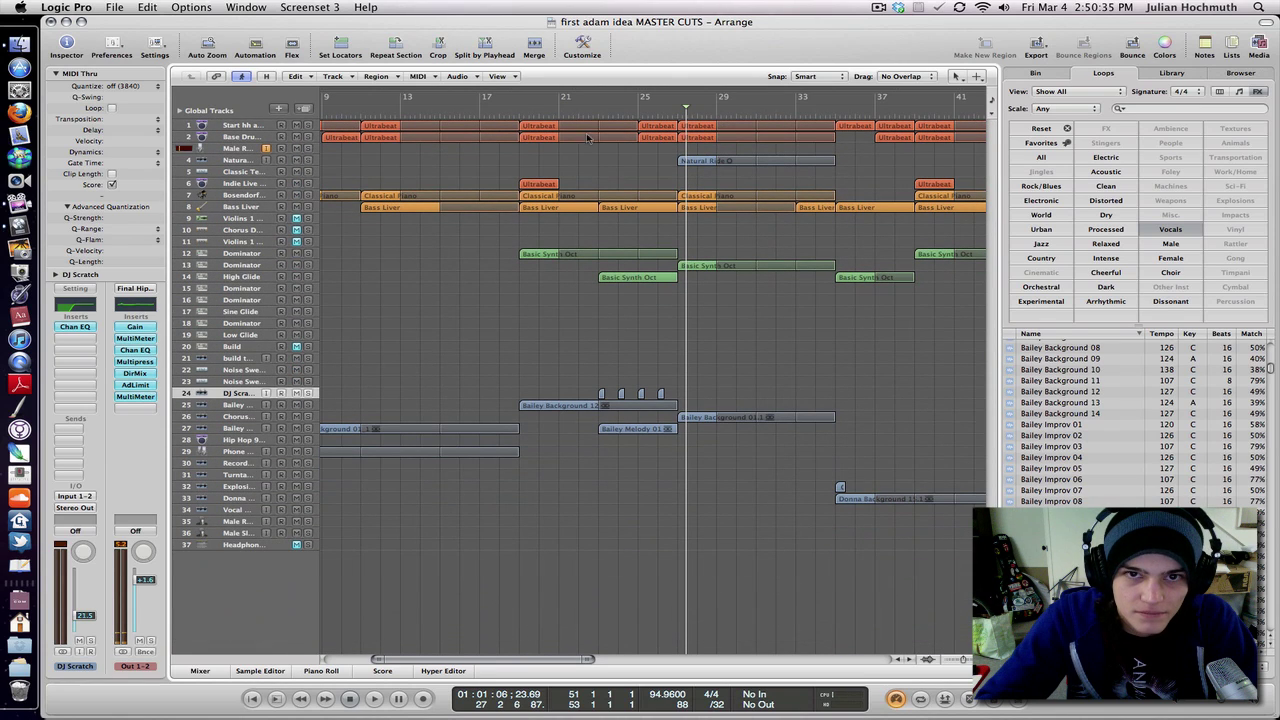
key(comma)
key(comma)
key(comma)
key(comma)
key(comma)
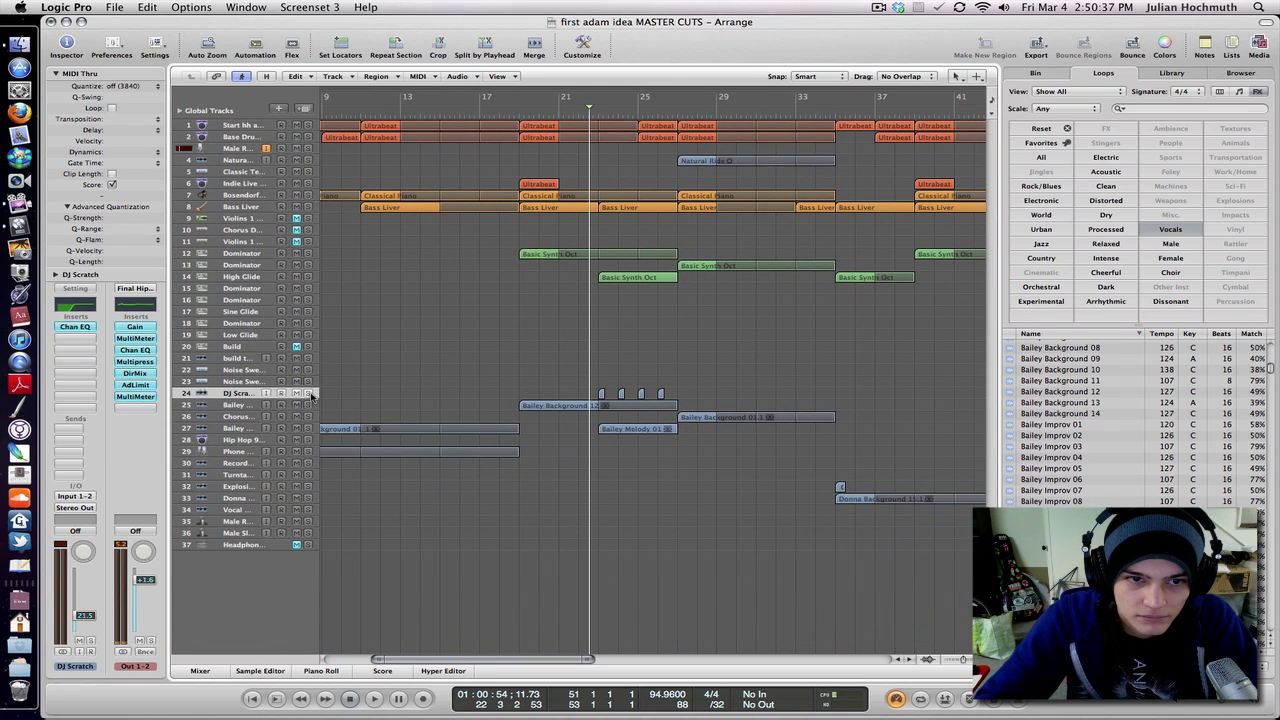
click(309, 393)
key(space)
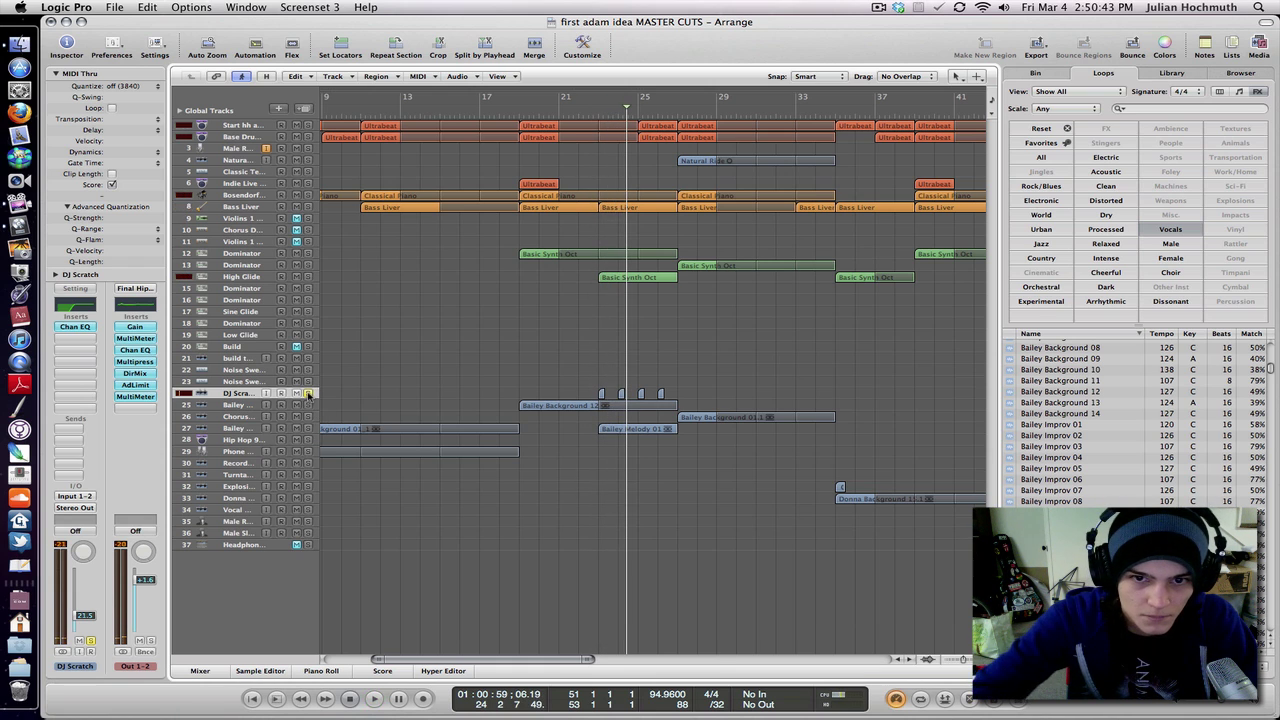
click(309, 393)
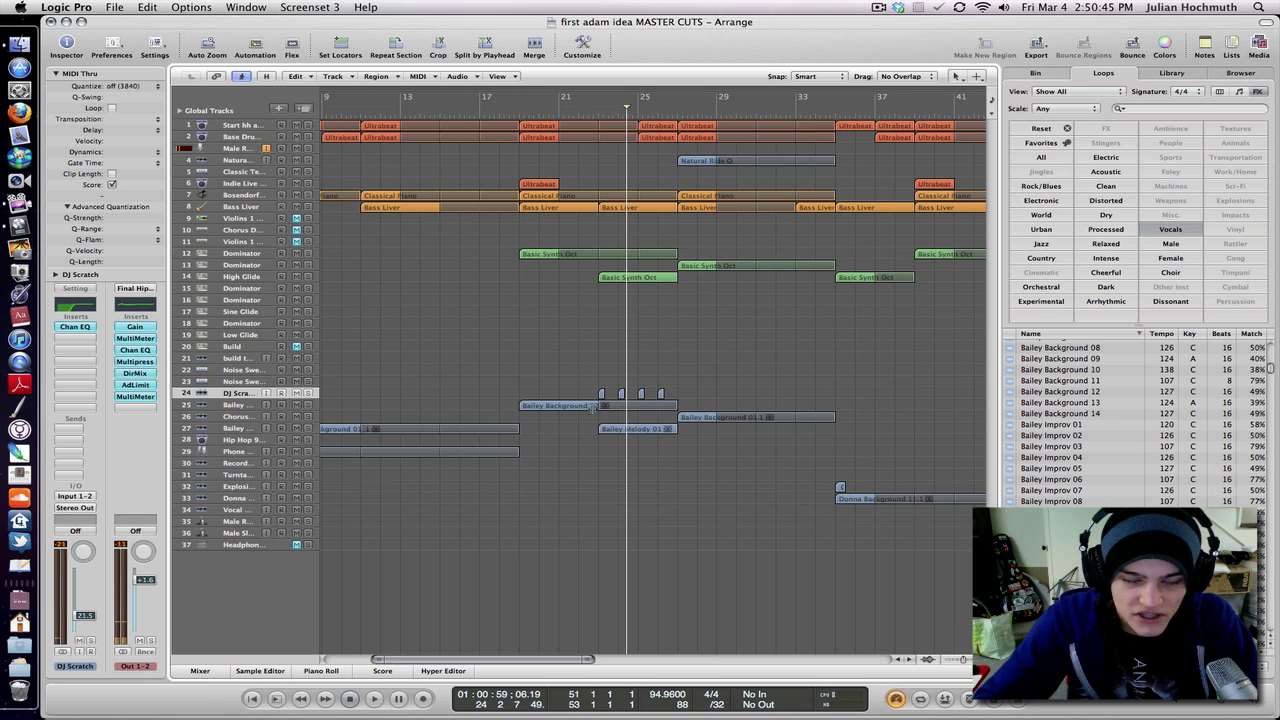
Play the full mix from about bar 22 to bar 24 to hear the scratches with the other tracks
scroll(632, 256, left, 3)
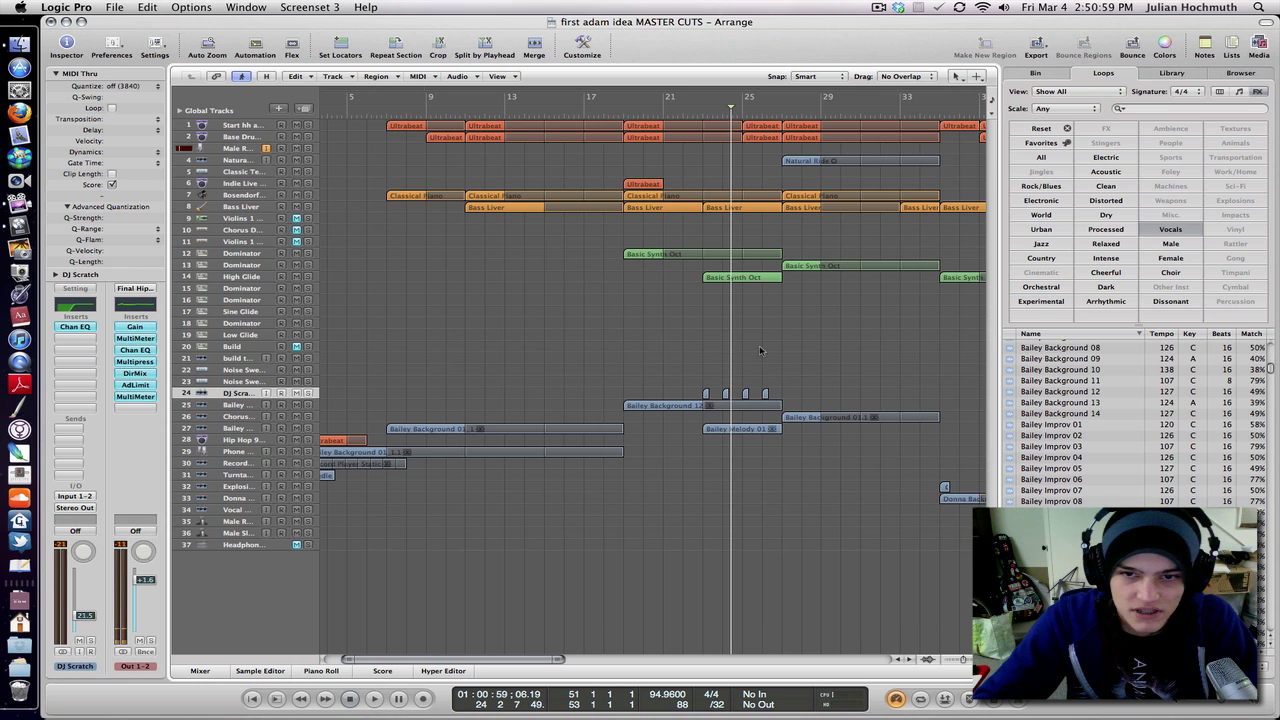
click(701, 114)
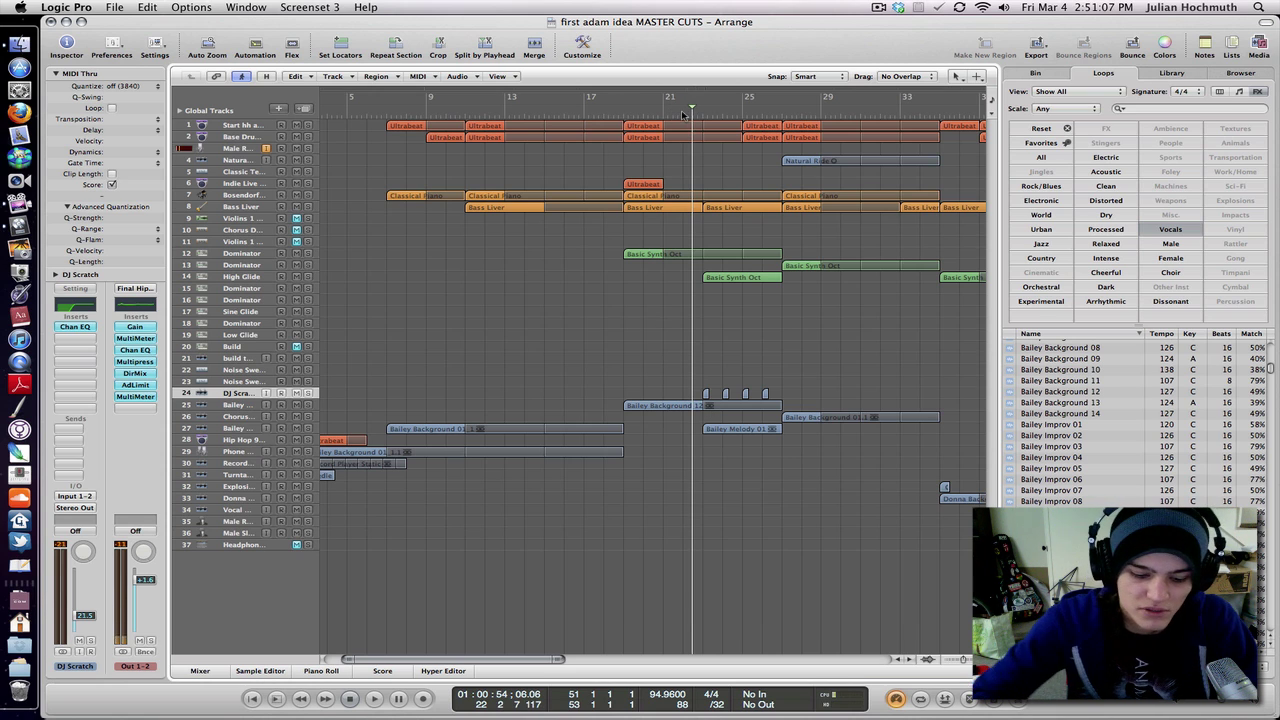
key(space)
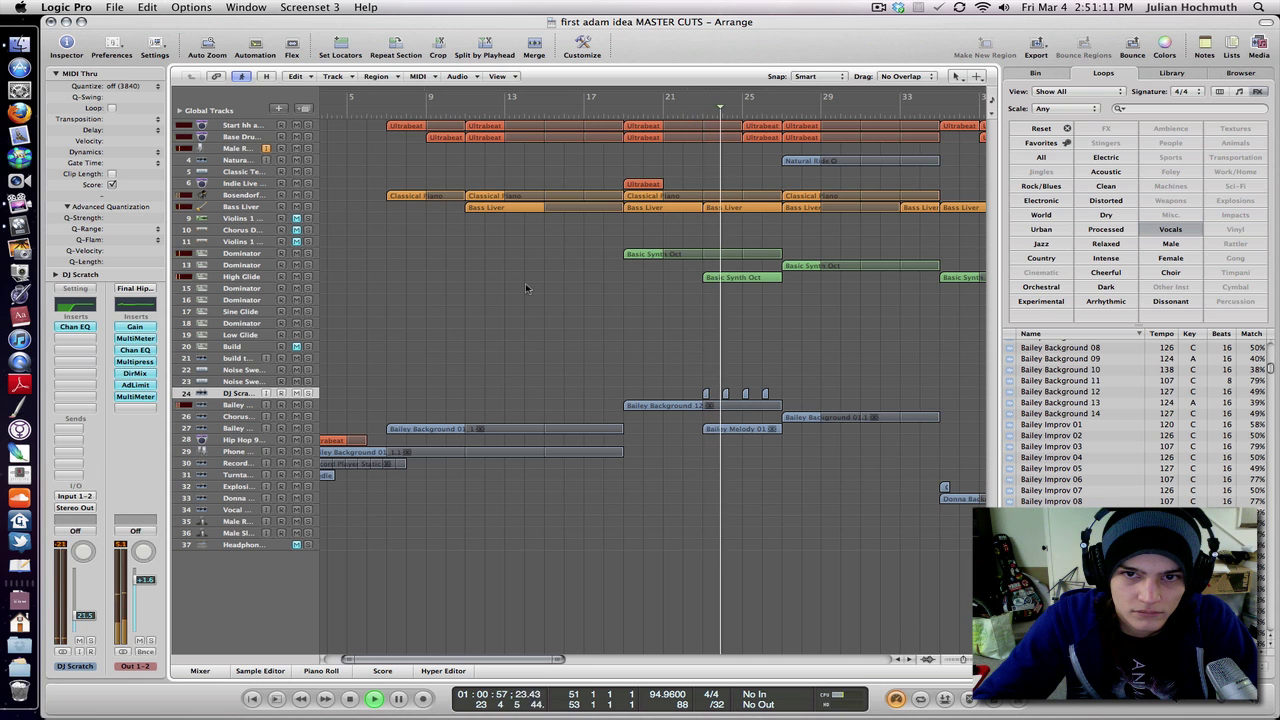
key(space)
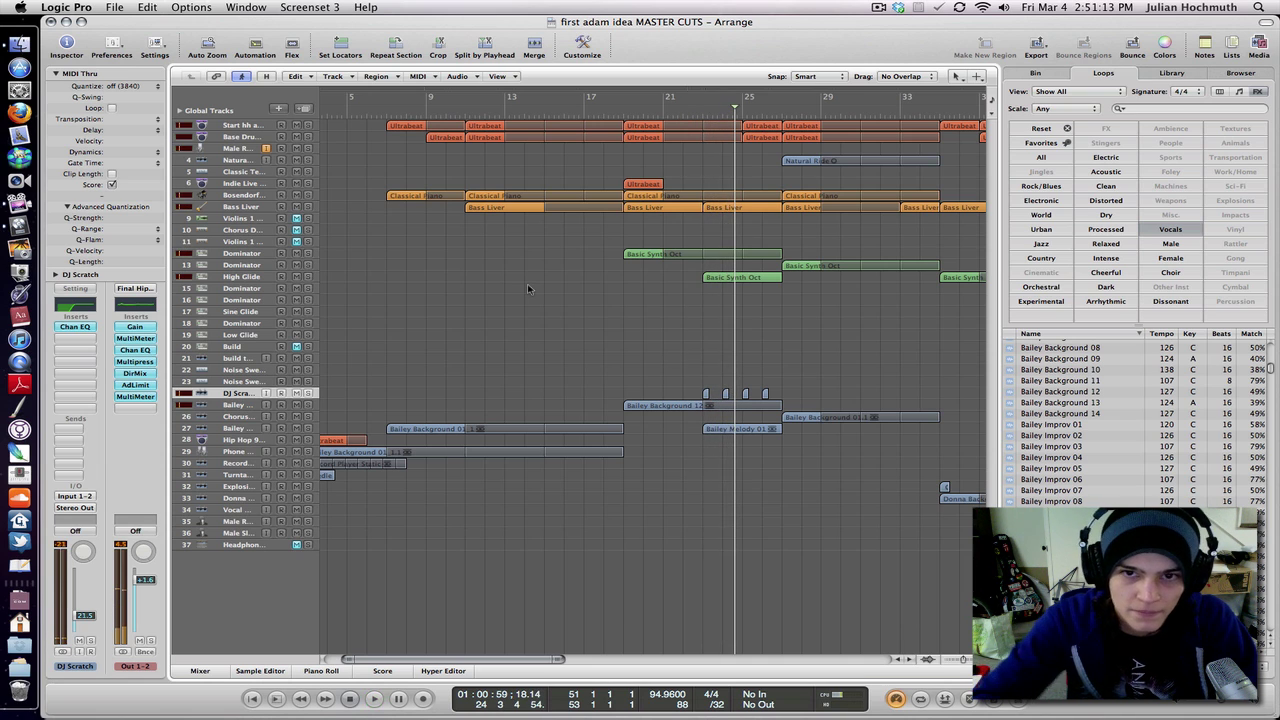
Select the High Glide track with its Basic Synth Oct regions, move the playhead to about bar 36, and clear the region selection
click(734, 279)
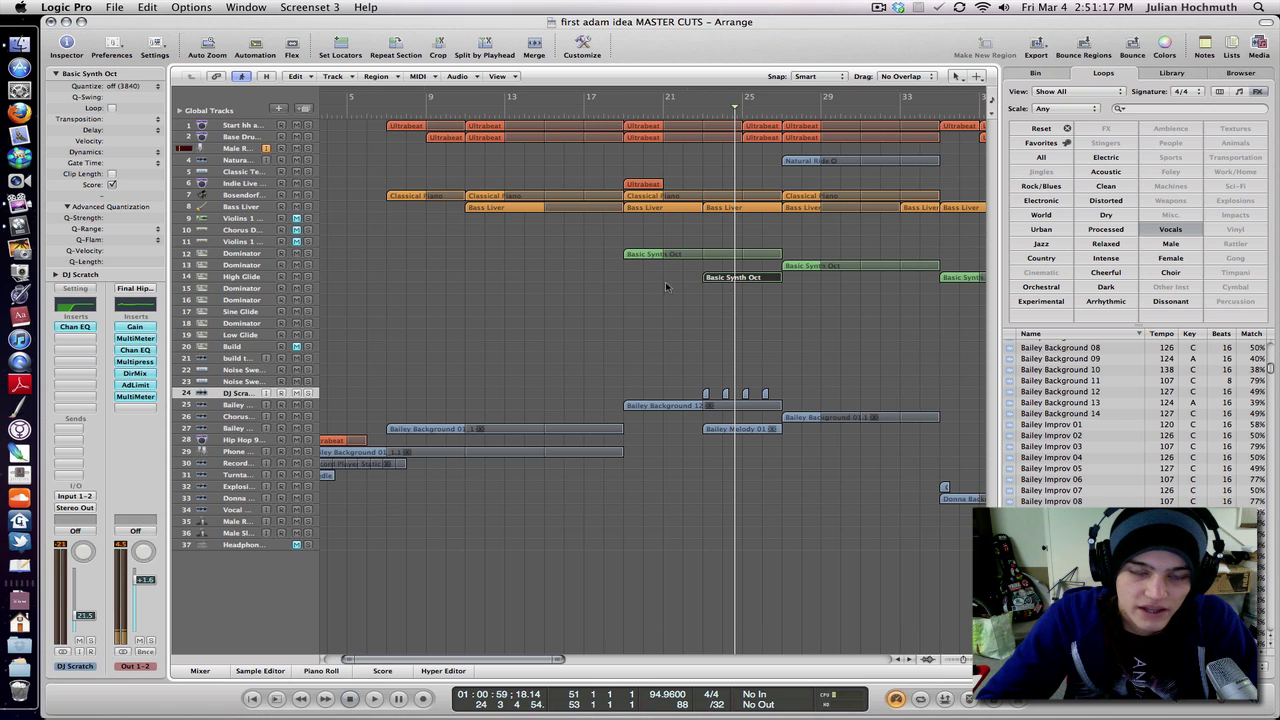
click(245, 278)
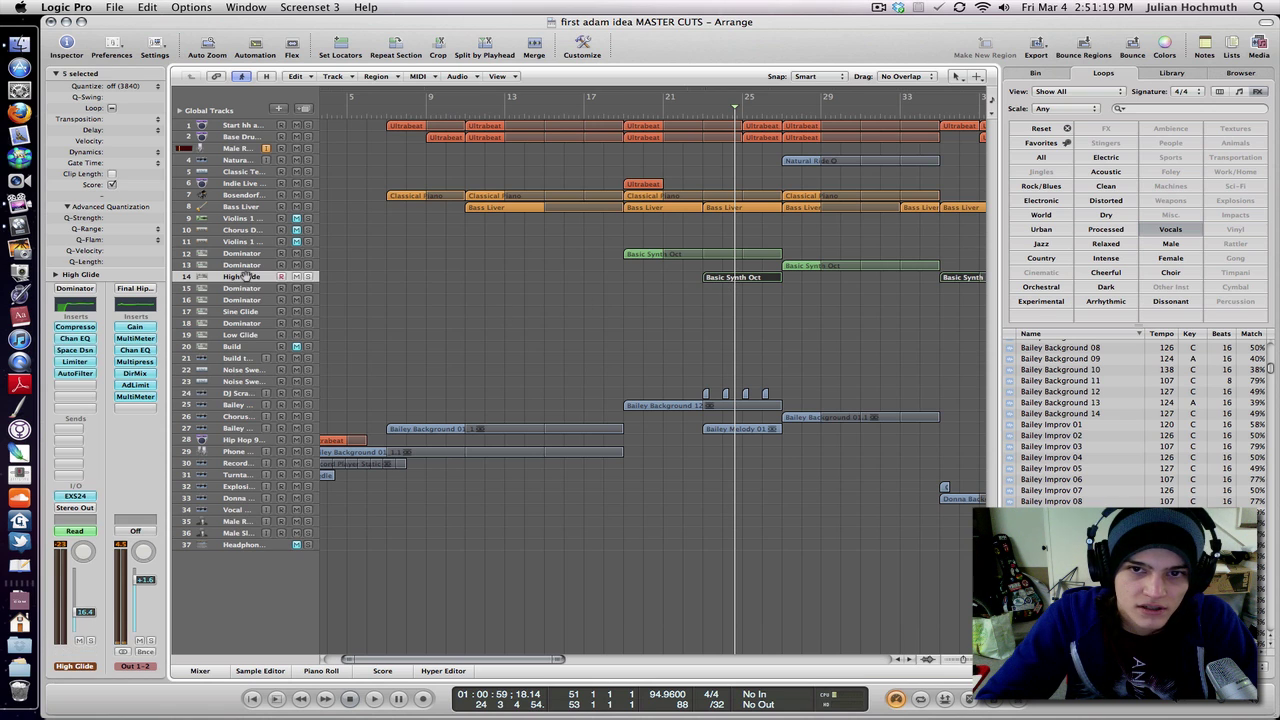
scroll(690, 324, right, 6)
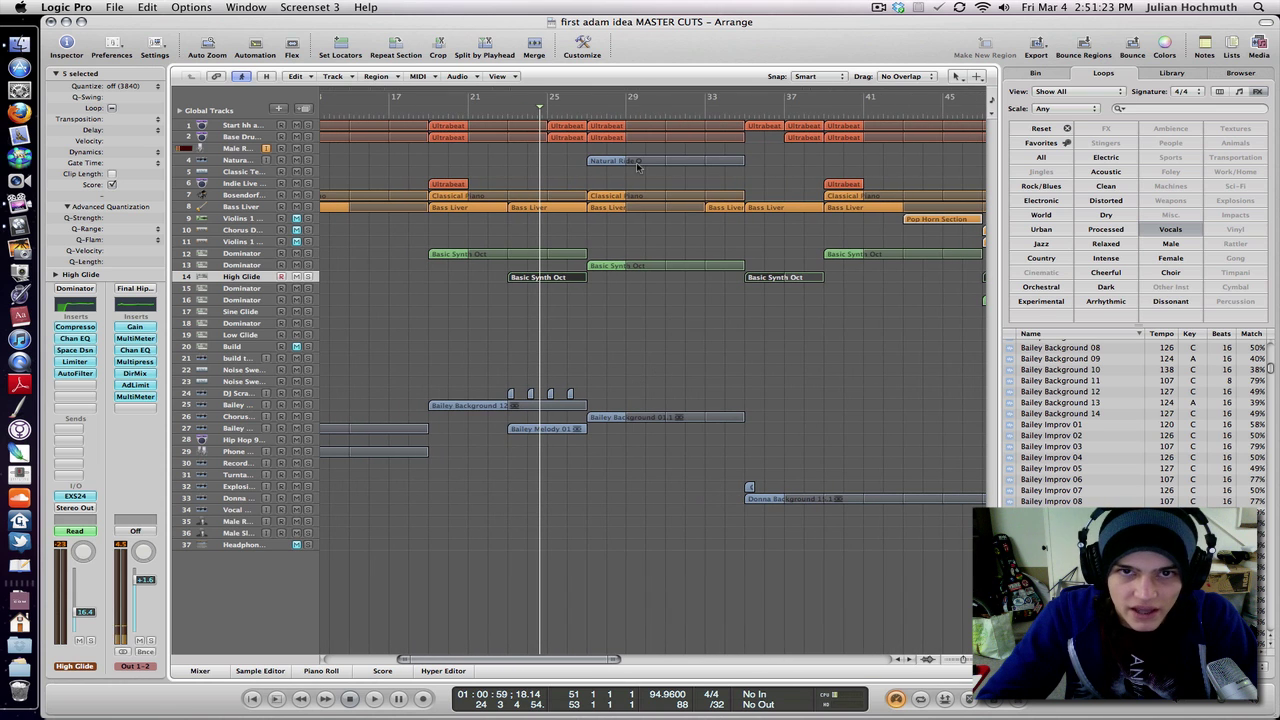
drag(588, 112, 719, 92)
click(568, 292)
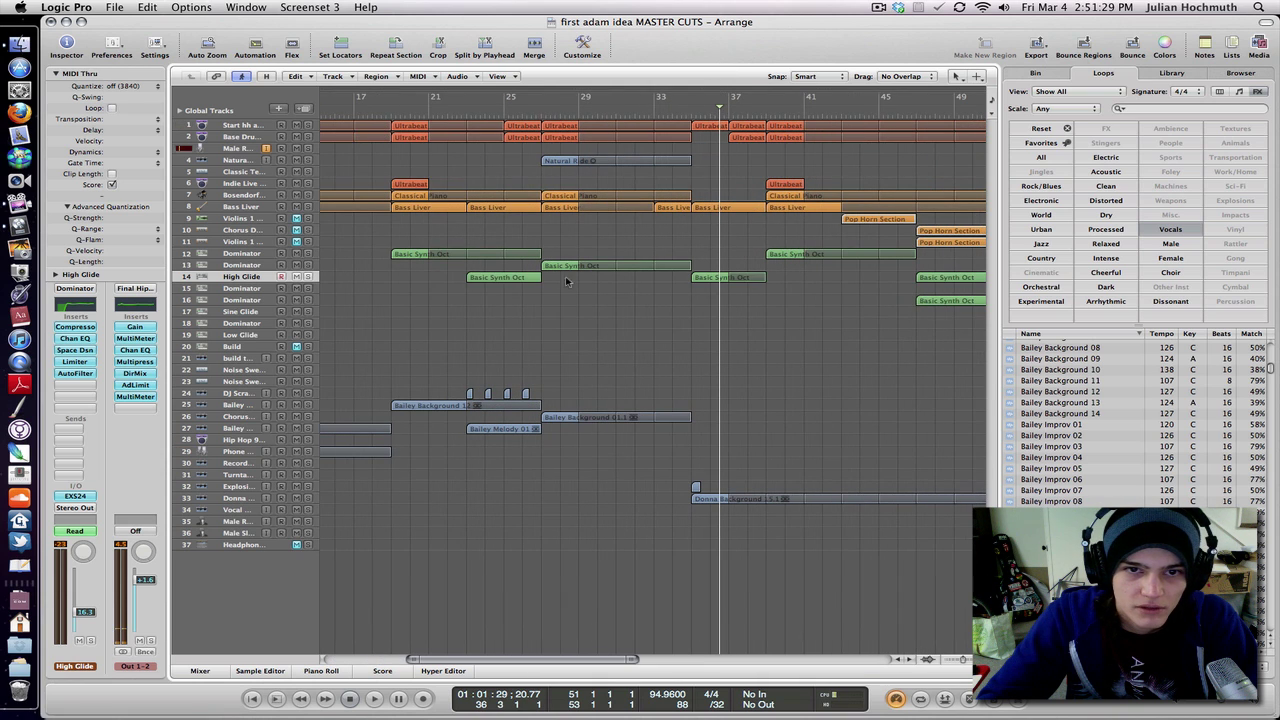
Play the full mix from about bar 25 to bar 34 and dismiss the system overload alert
click(522, 116)
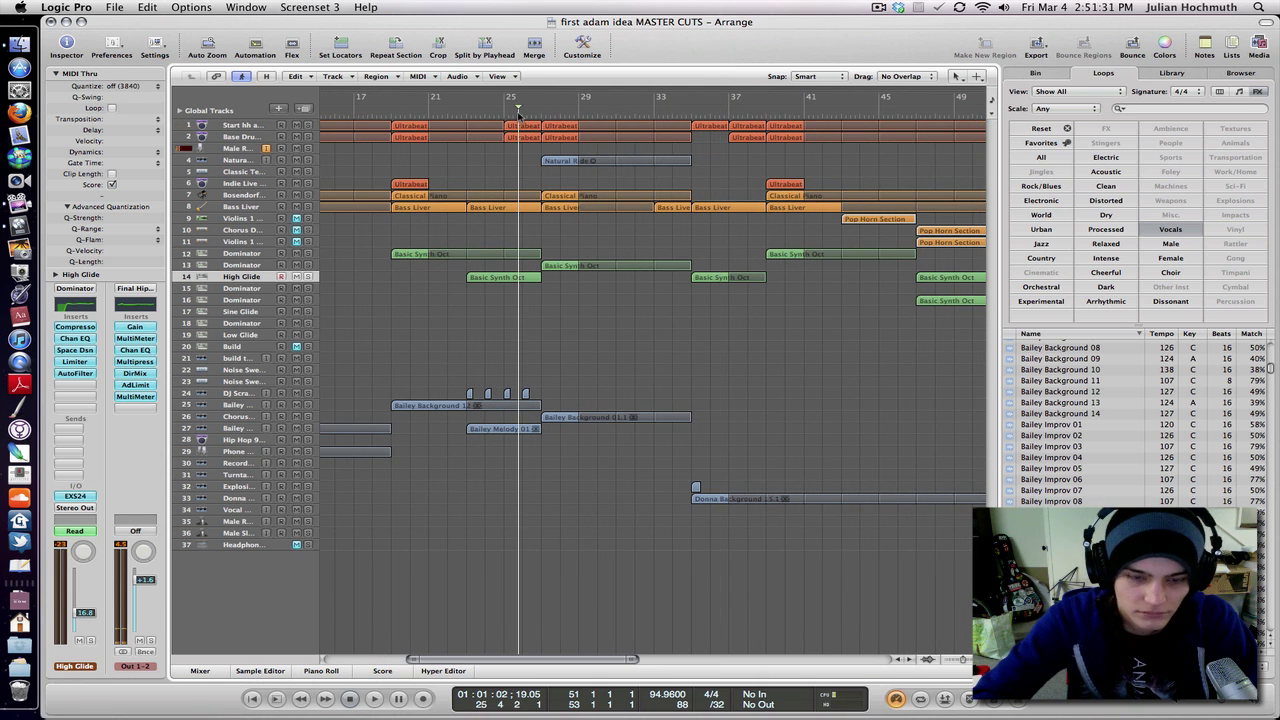
key(space)
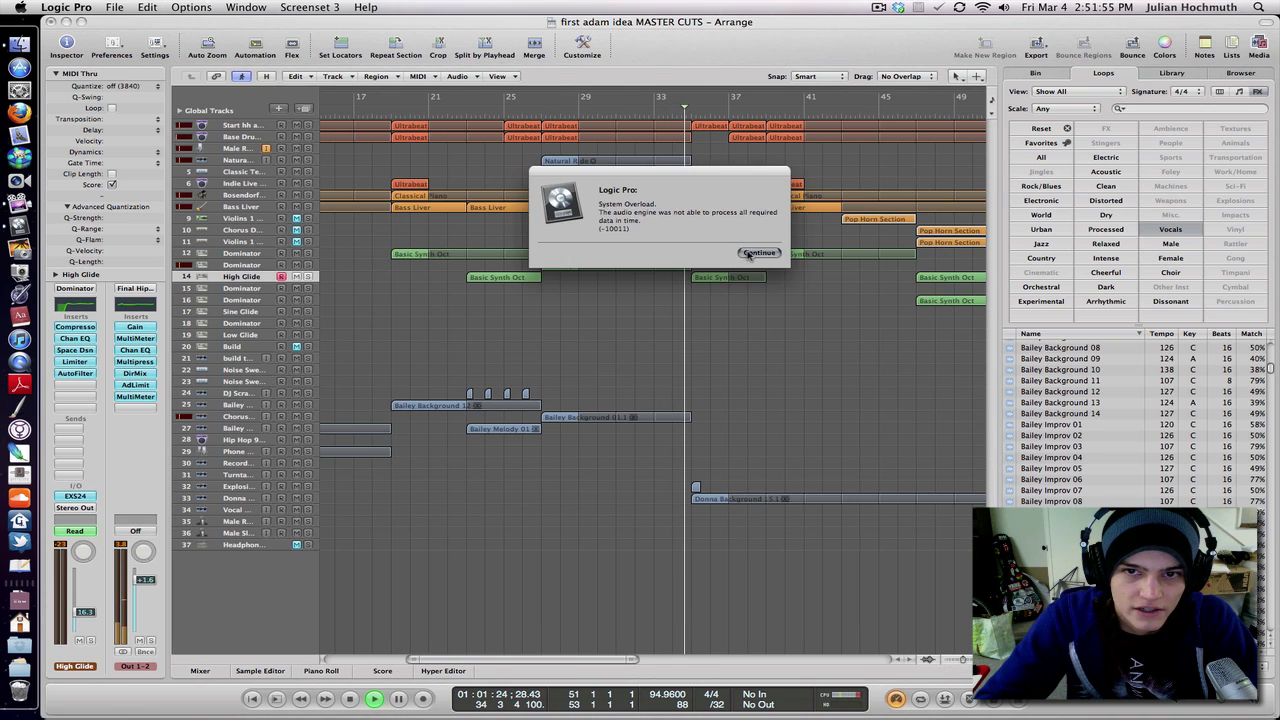
click(757, 253)
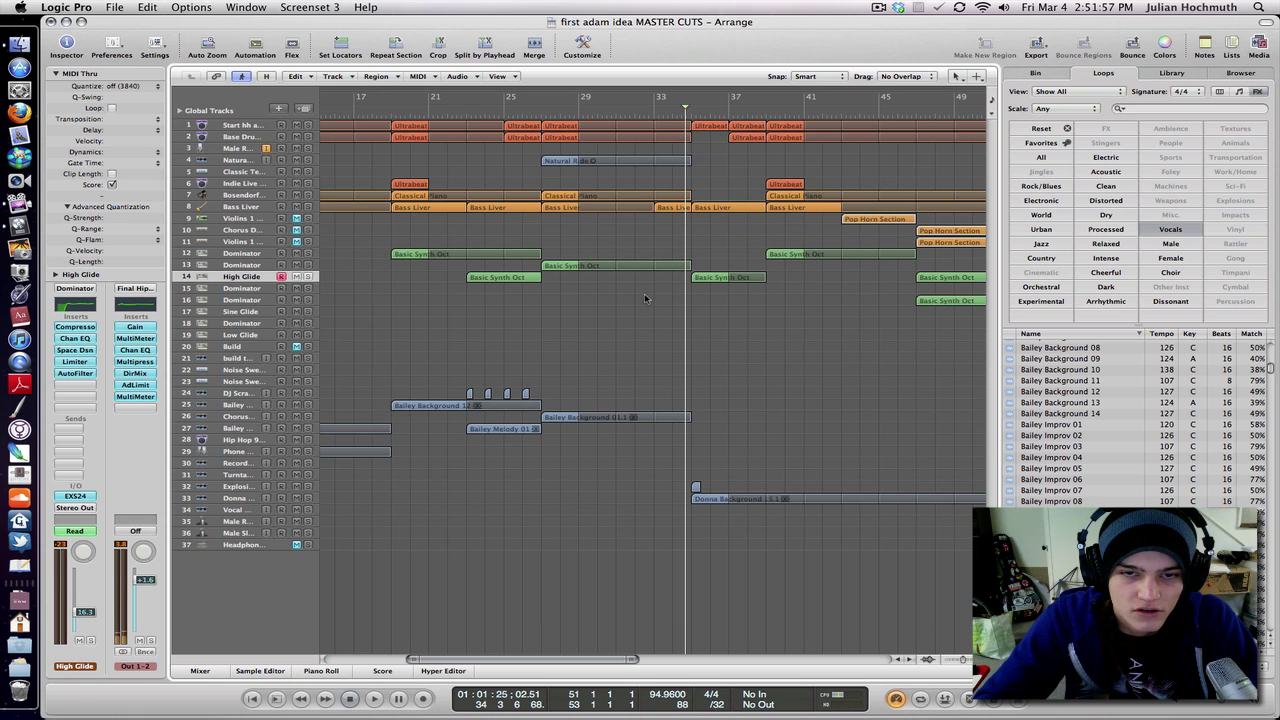
Solo the Chorus track, play Bailey Background 01.1 from about bar 27 to bar 31, and clear both the solo and the region selection
click(556, 418)
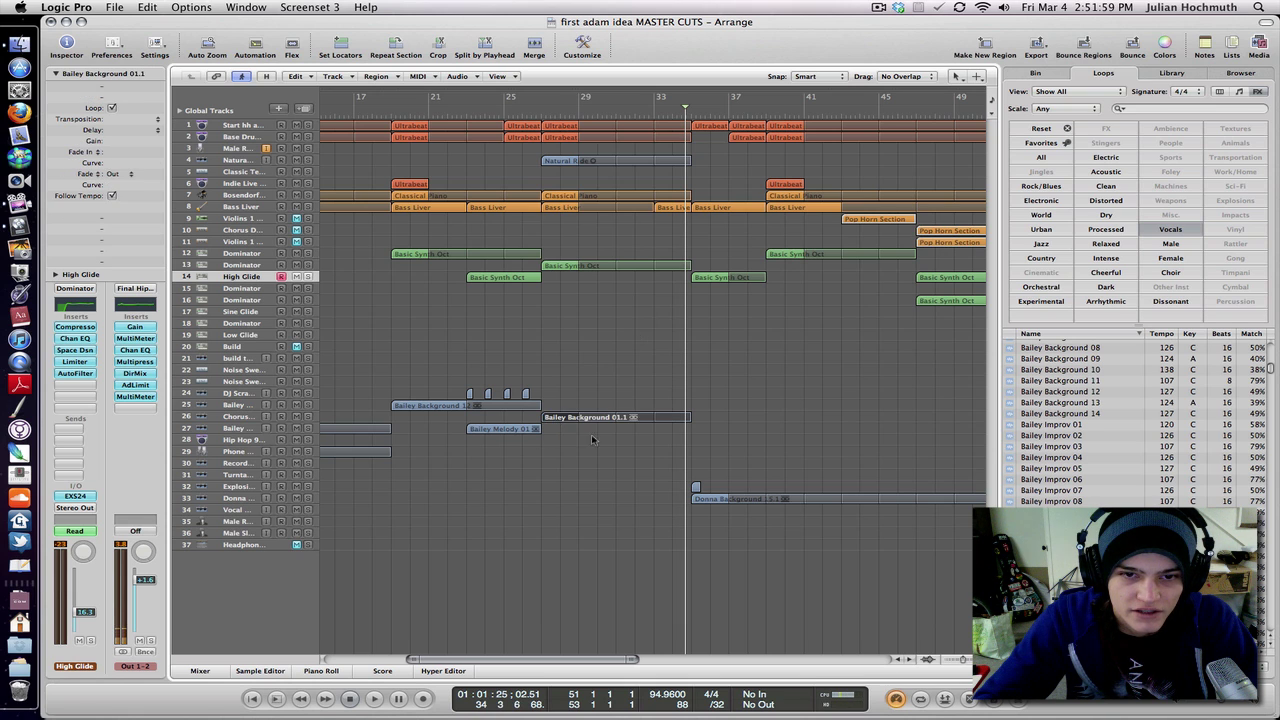
scroll(600, 412, left, 4)
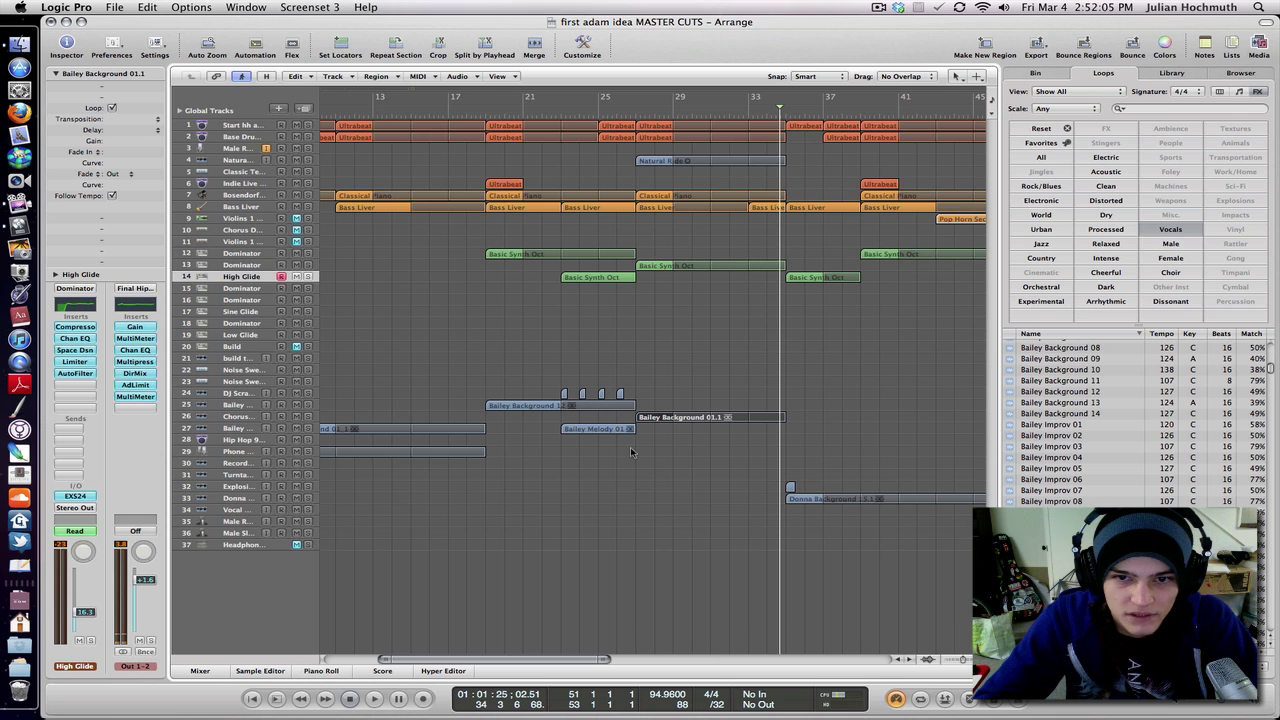
click(634, 108)
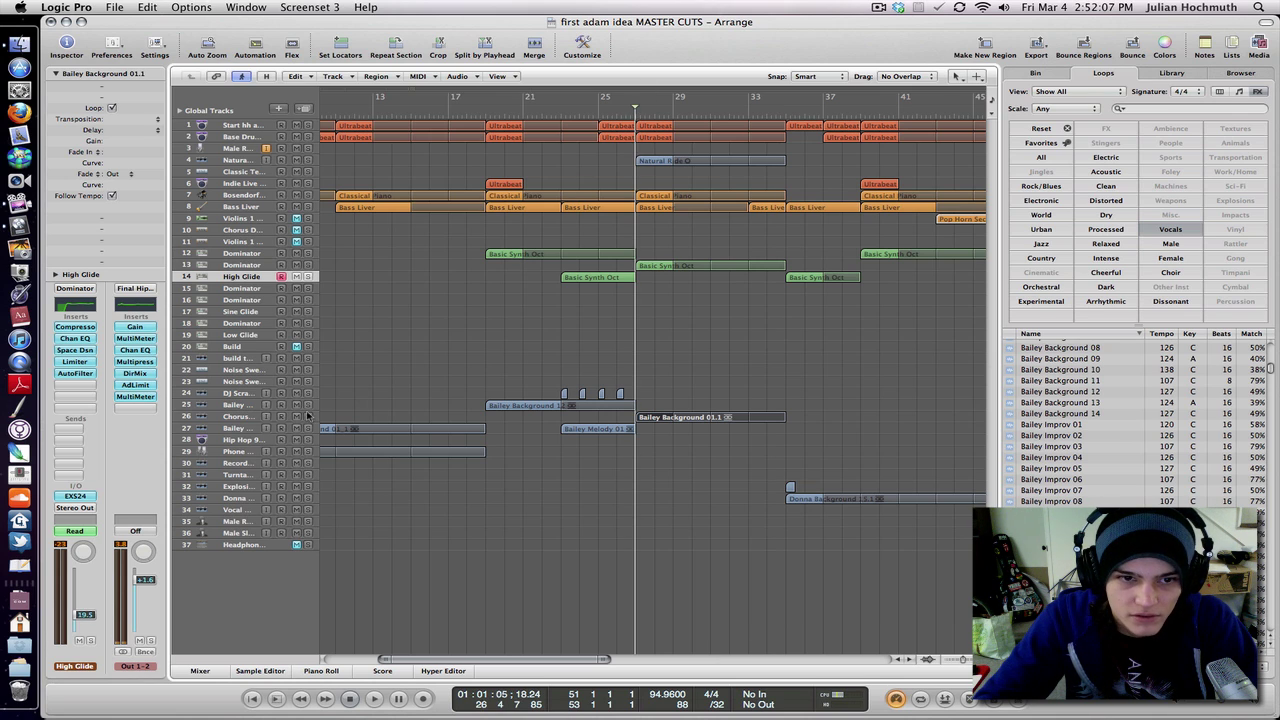
click(308, 417)
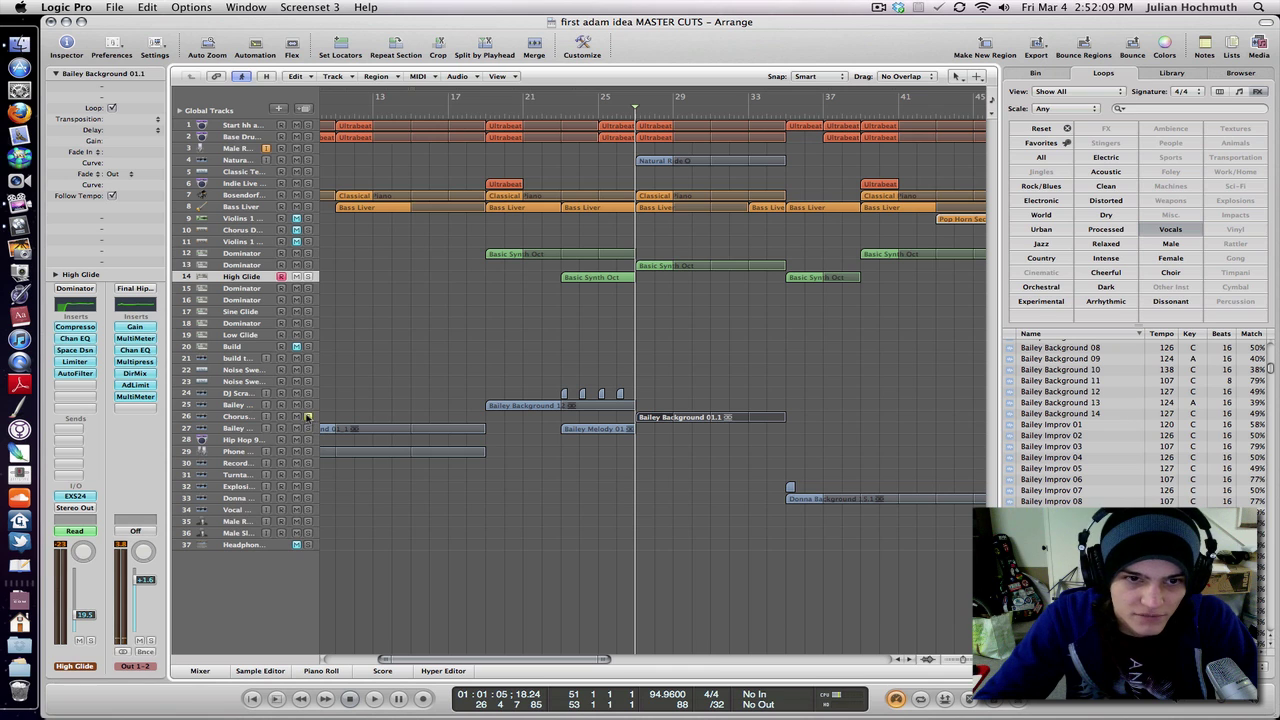
key(space)
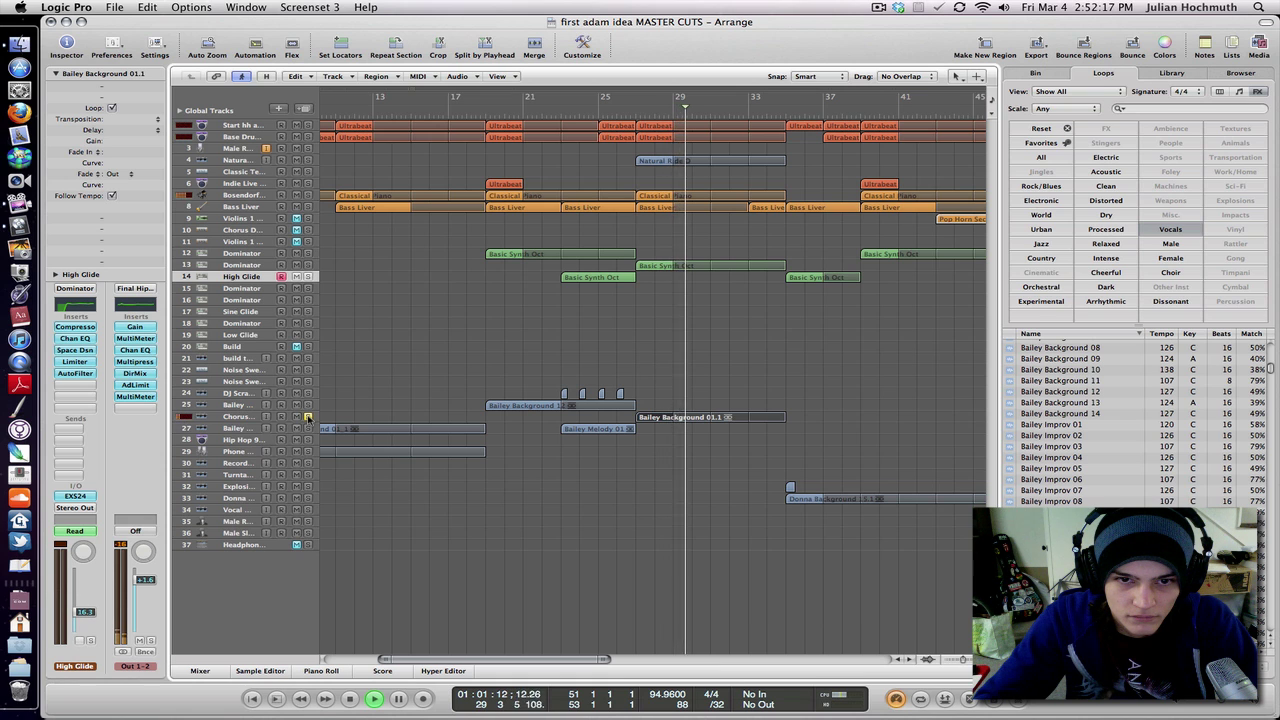
scroll(432, 450, left, 5)
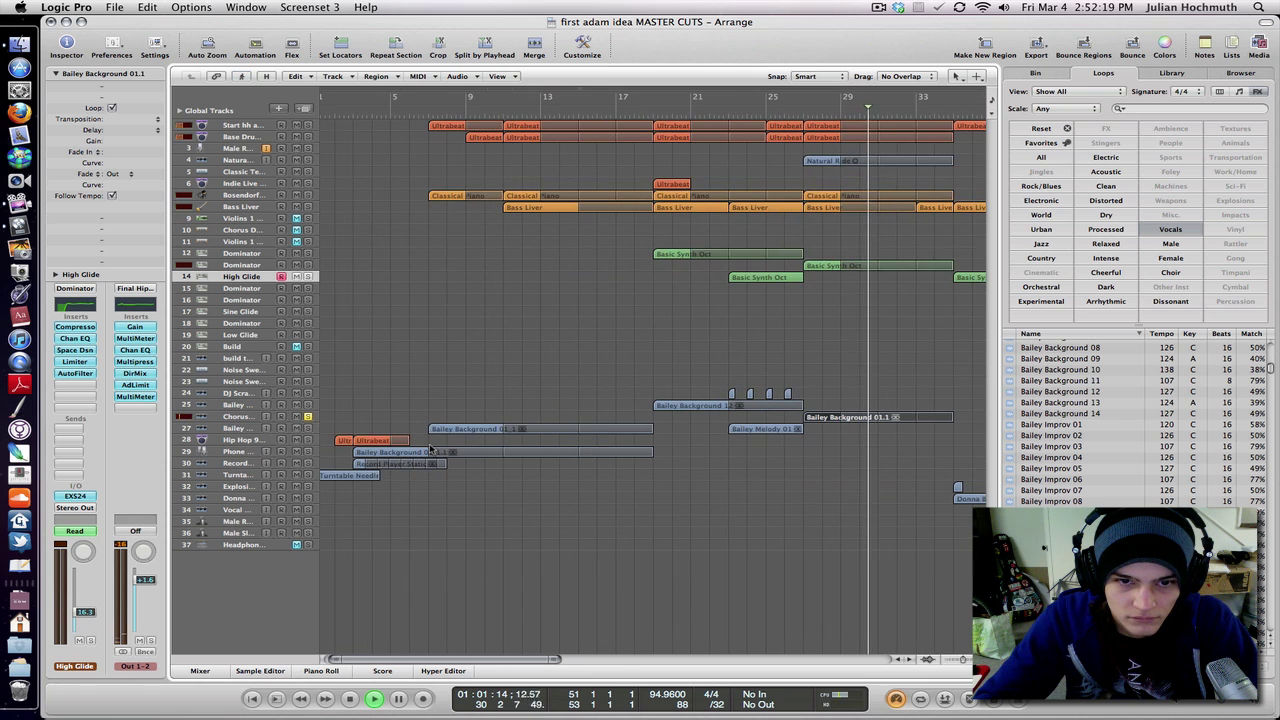
scroll(432, 450, right, 1)
key(space)
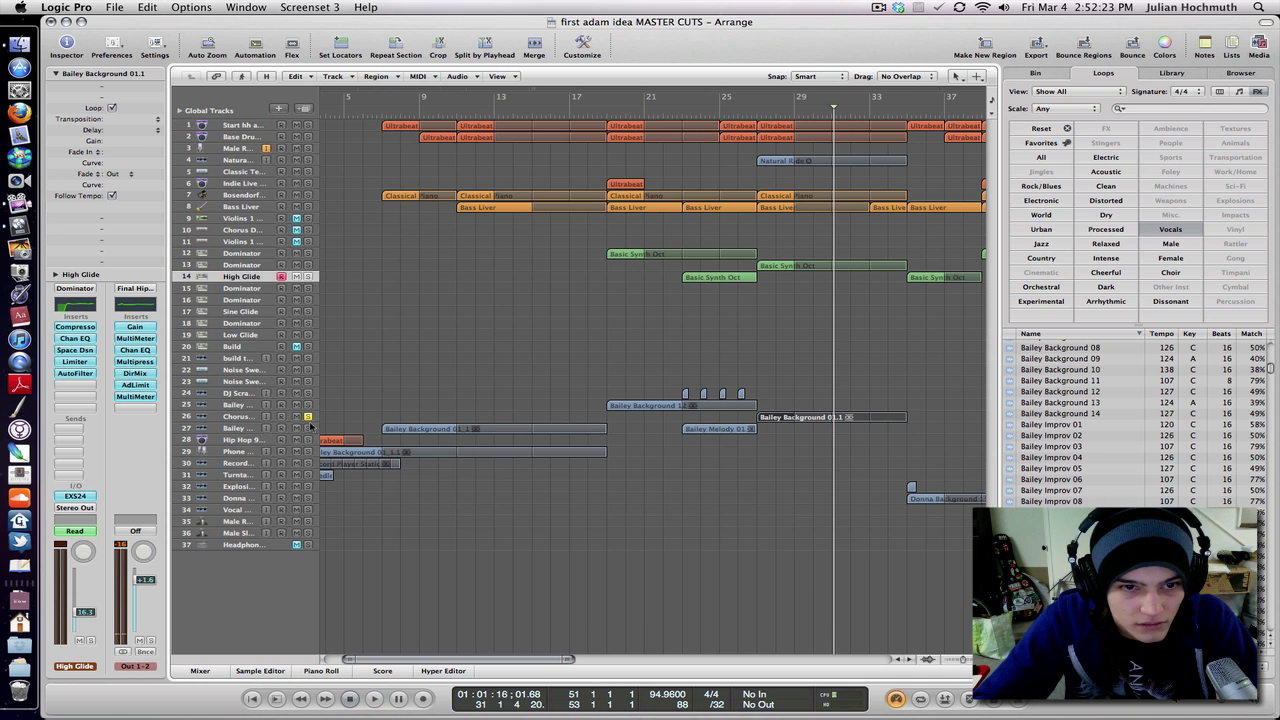
click(757, 477)
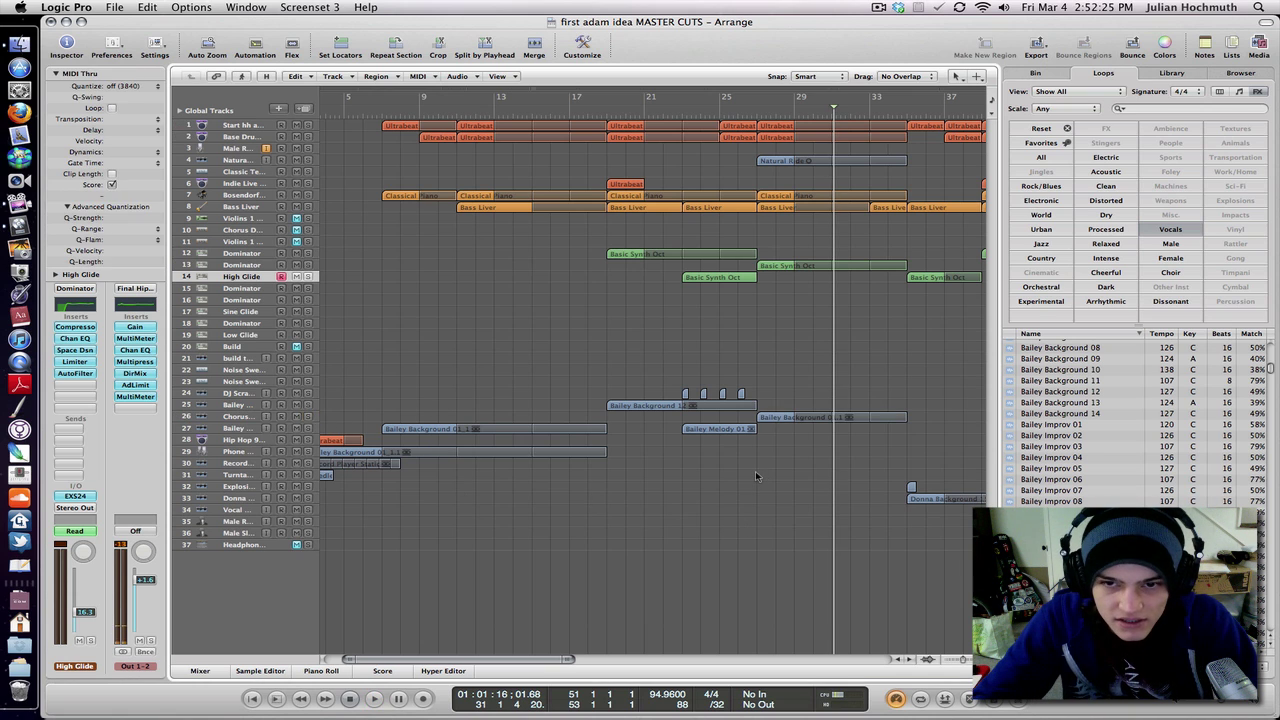
Select and solo the Bailey Background 01_1.1 region on track 29, play it from about bar 3 to bar 4, and turn solo off
scroll(757, 477, left, 2)
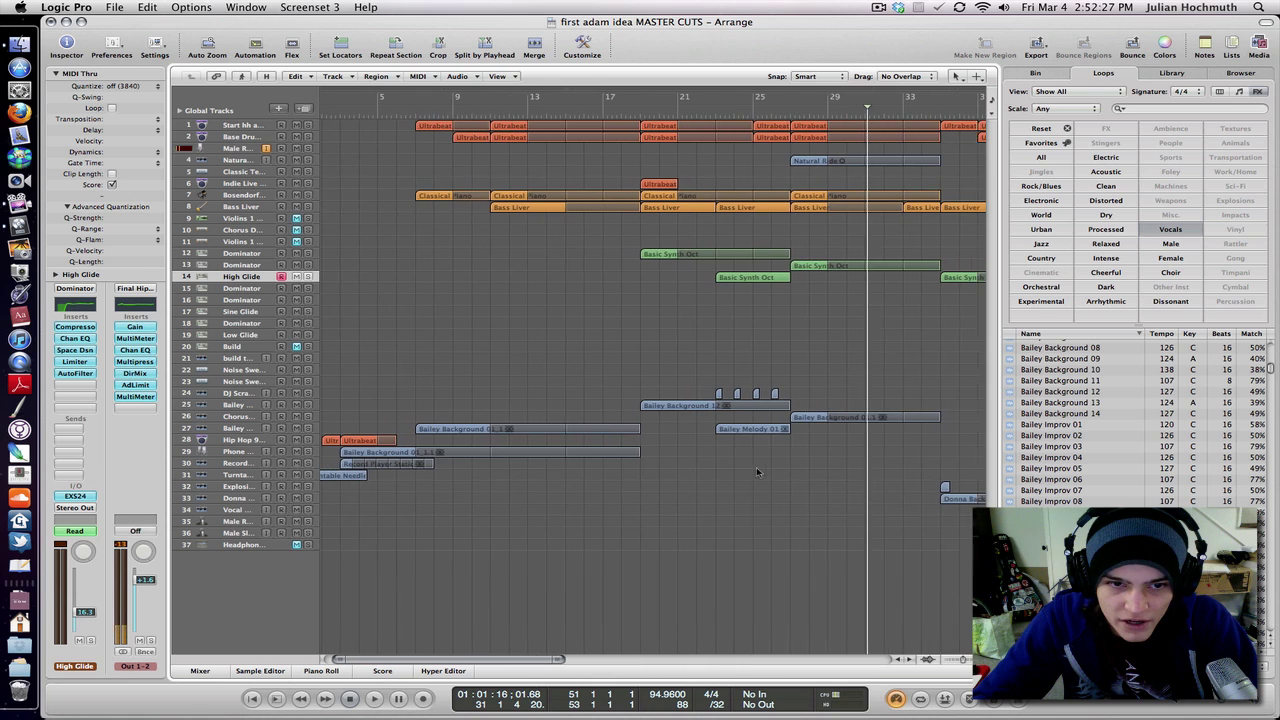
click(495, 455)
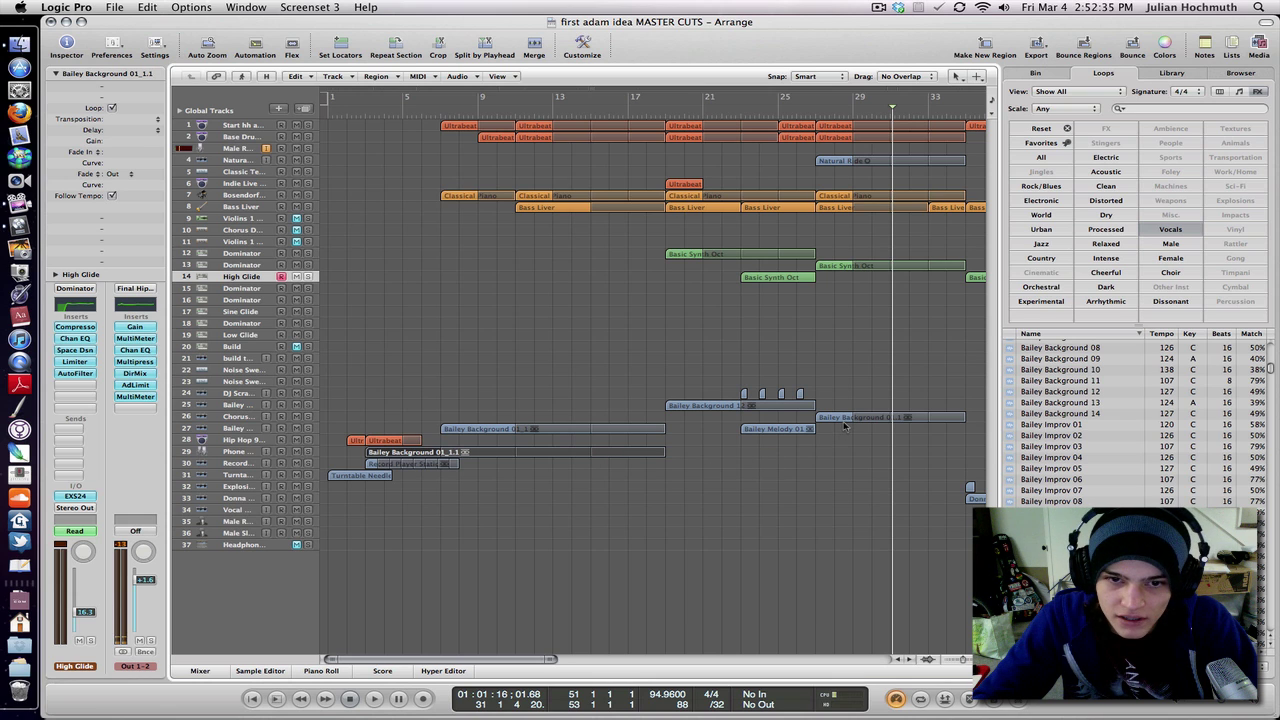
click(414, 452)
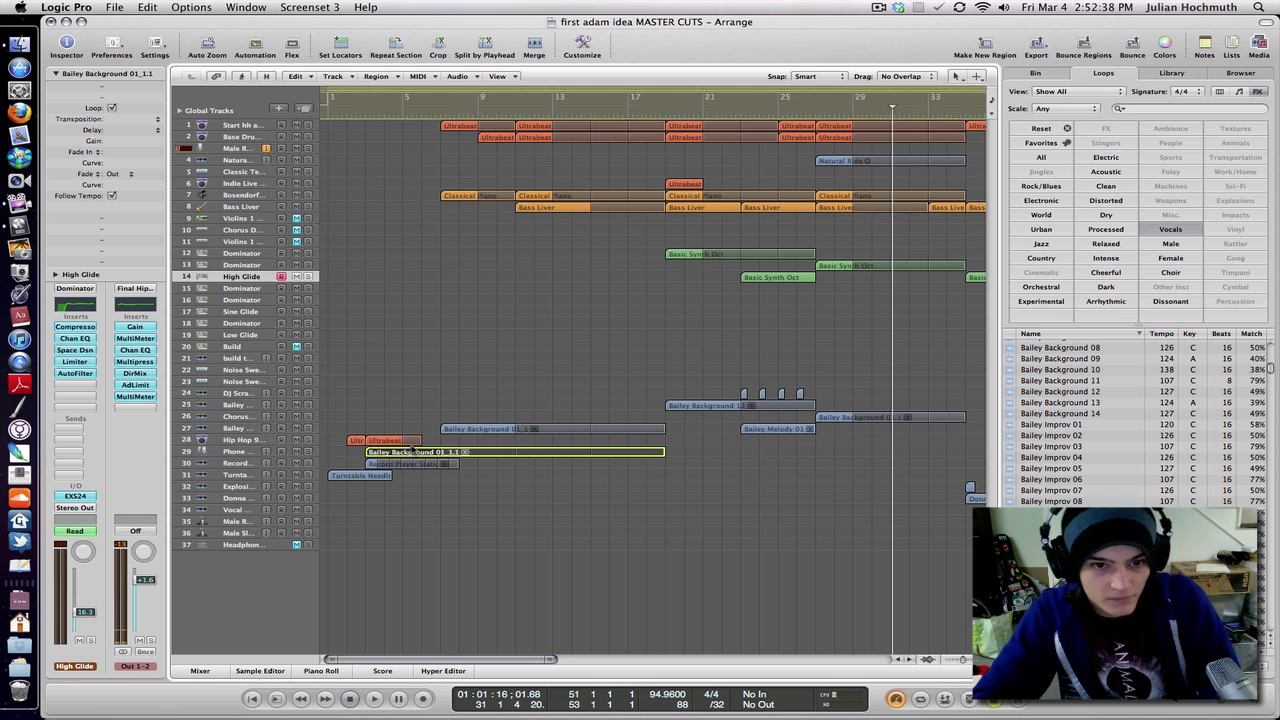
double_click(364, 116)
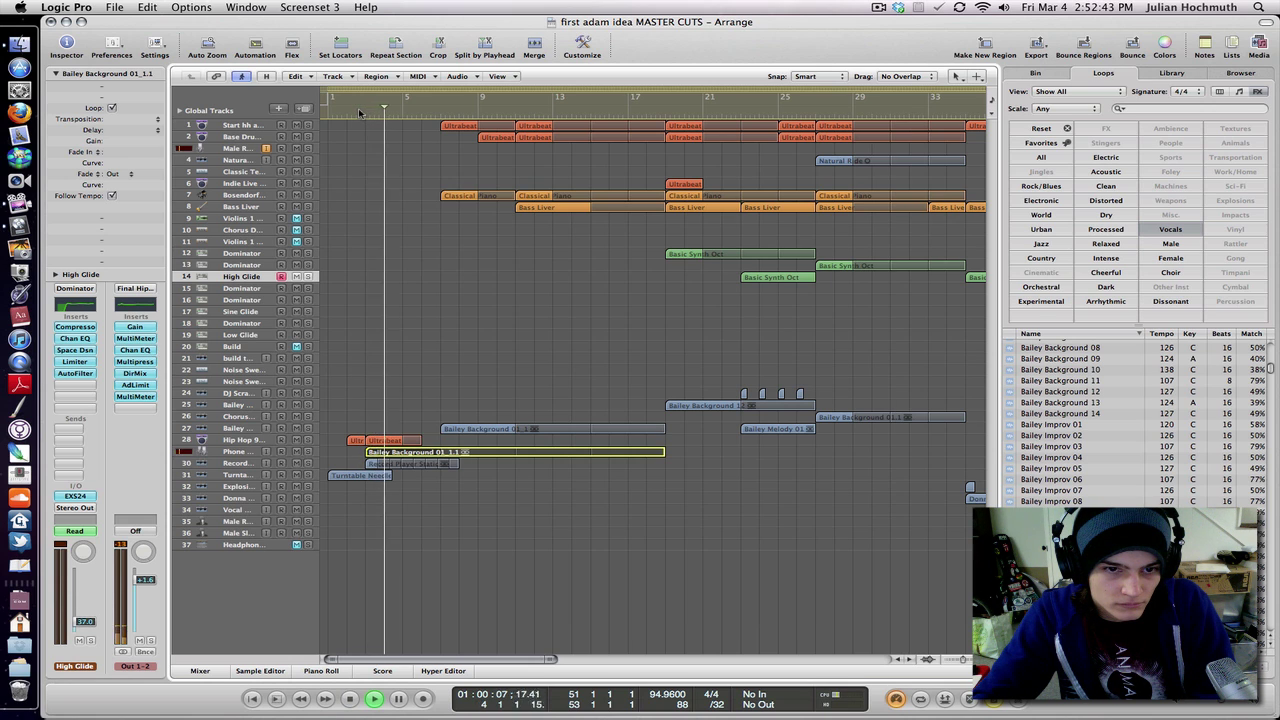
key(space)
click(360, 112)
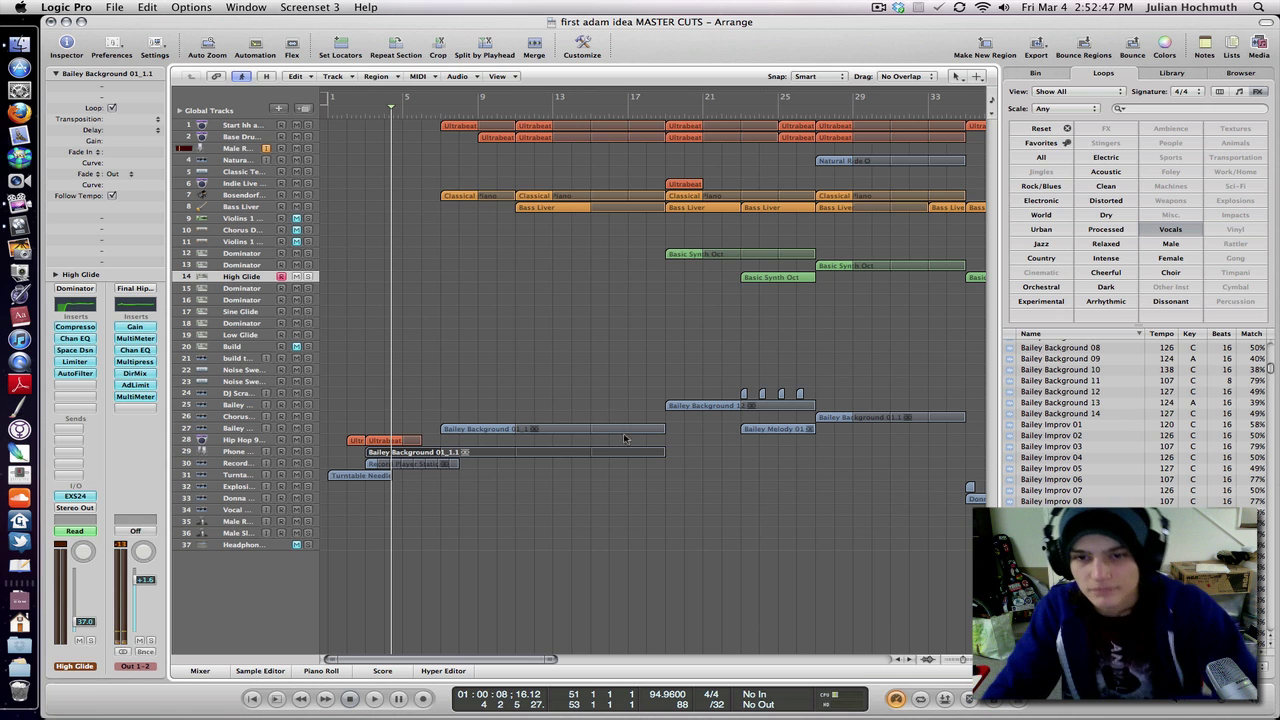
Examine the vocal regions from about bar 35 onwards and move the playhead to about bar 54
scroll(835, 470, right, 5)
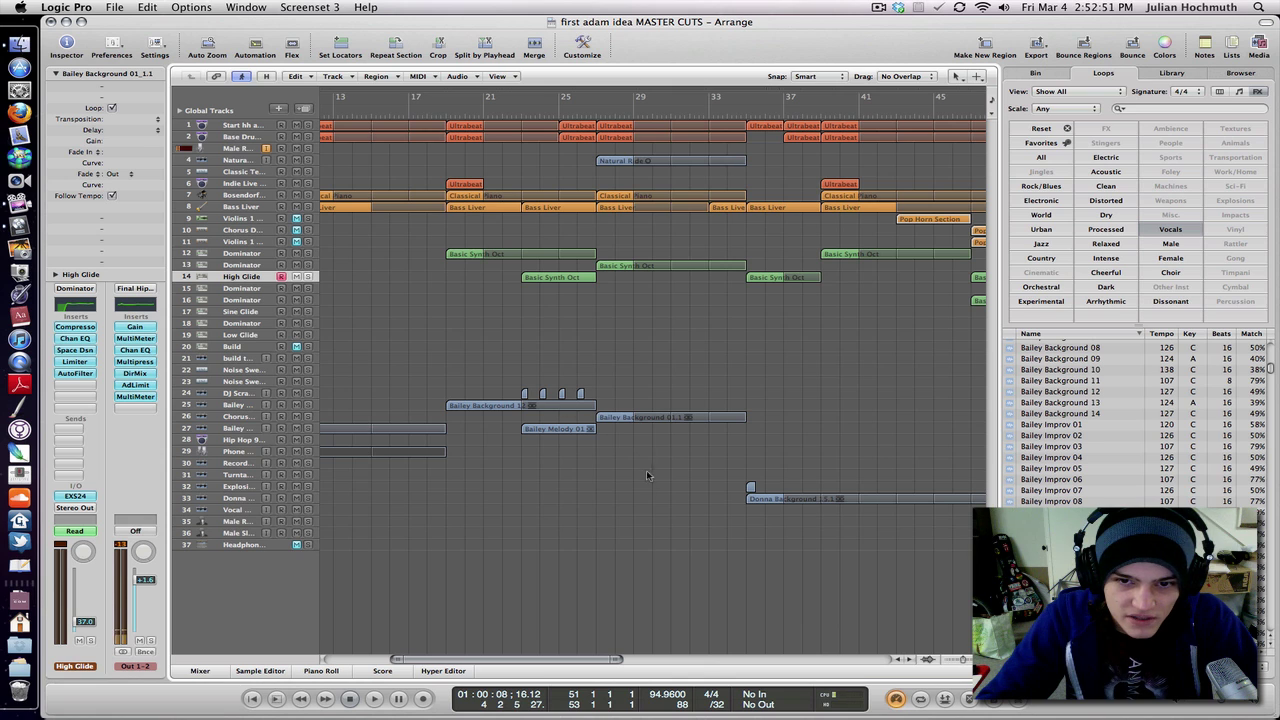
scroll(717, 465, right, 3)
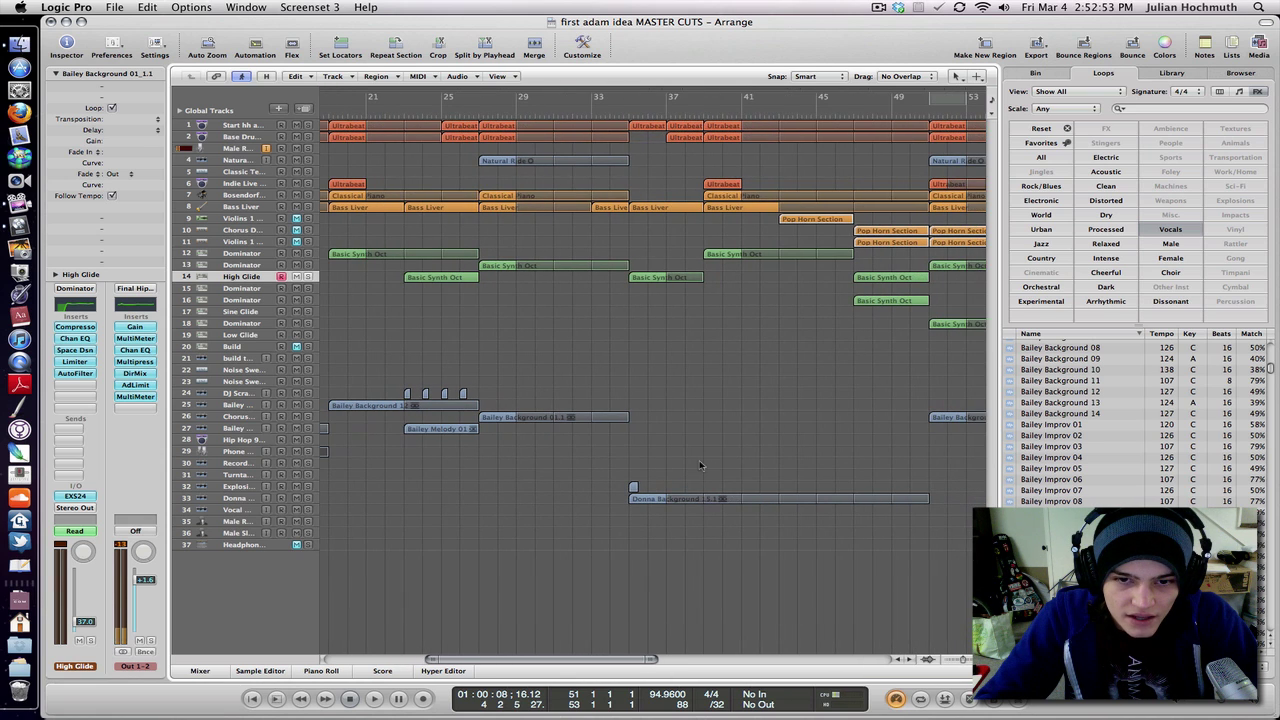
click(627, 105)
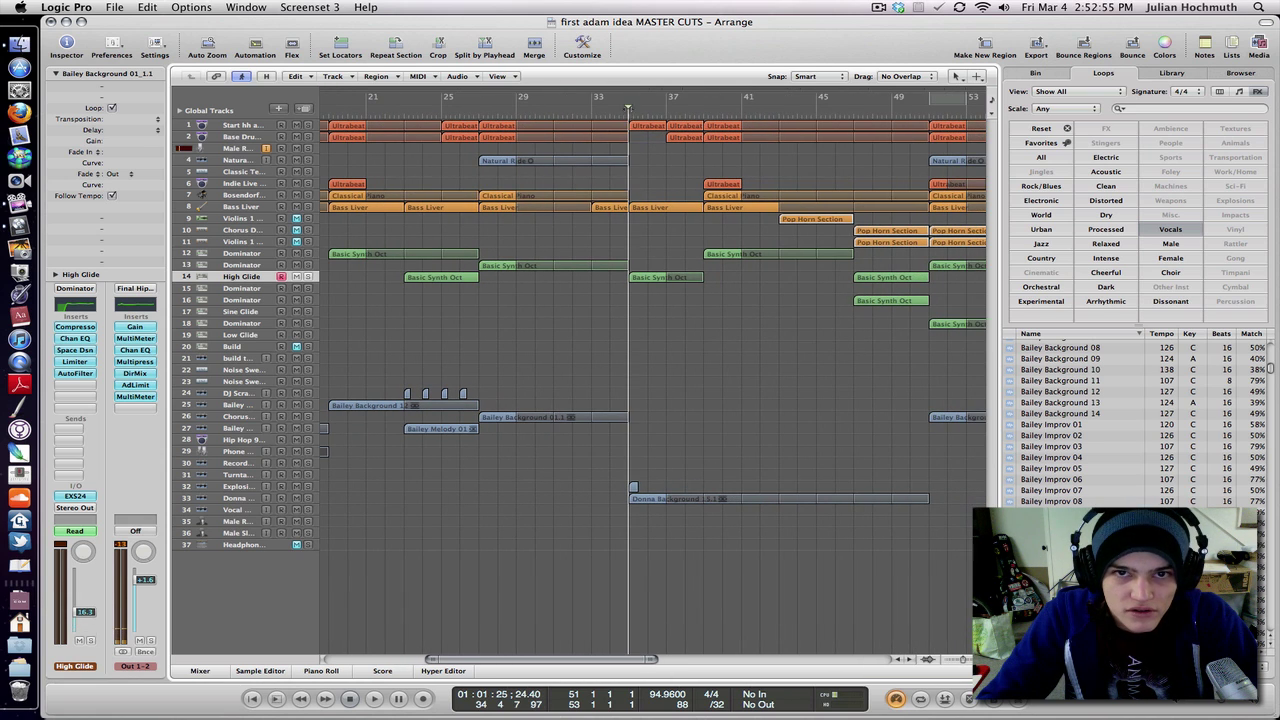
scroll(646, 130, right, 10)
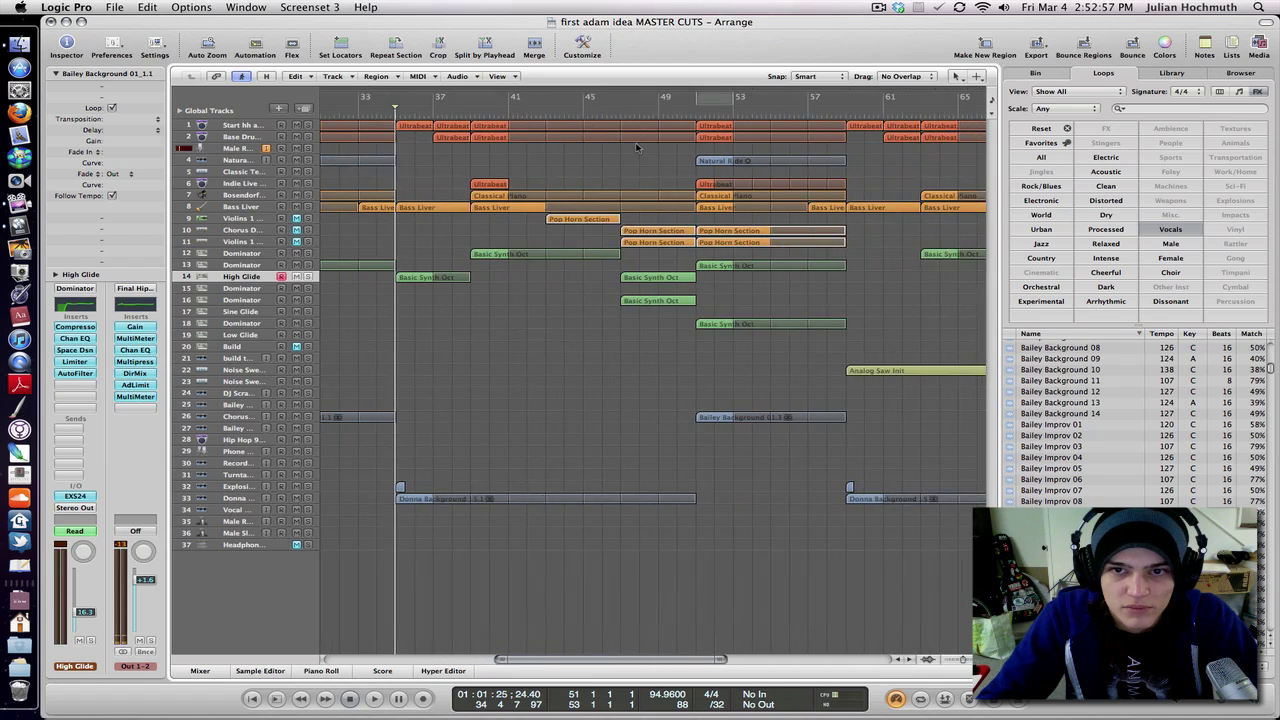
scroll(569, 148, left, 4)
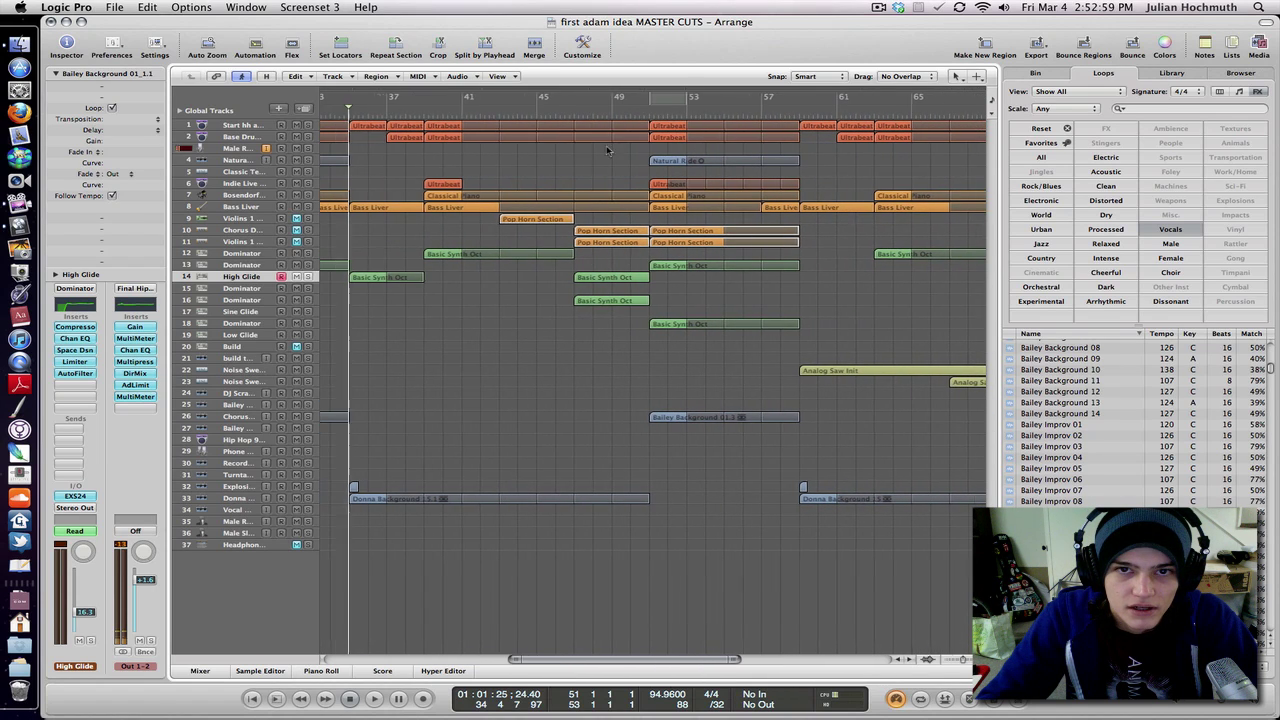
click(648, 110)
click(705, 110)
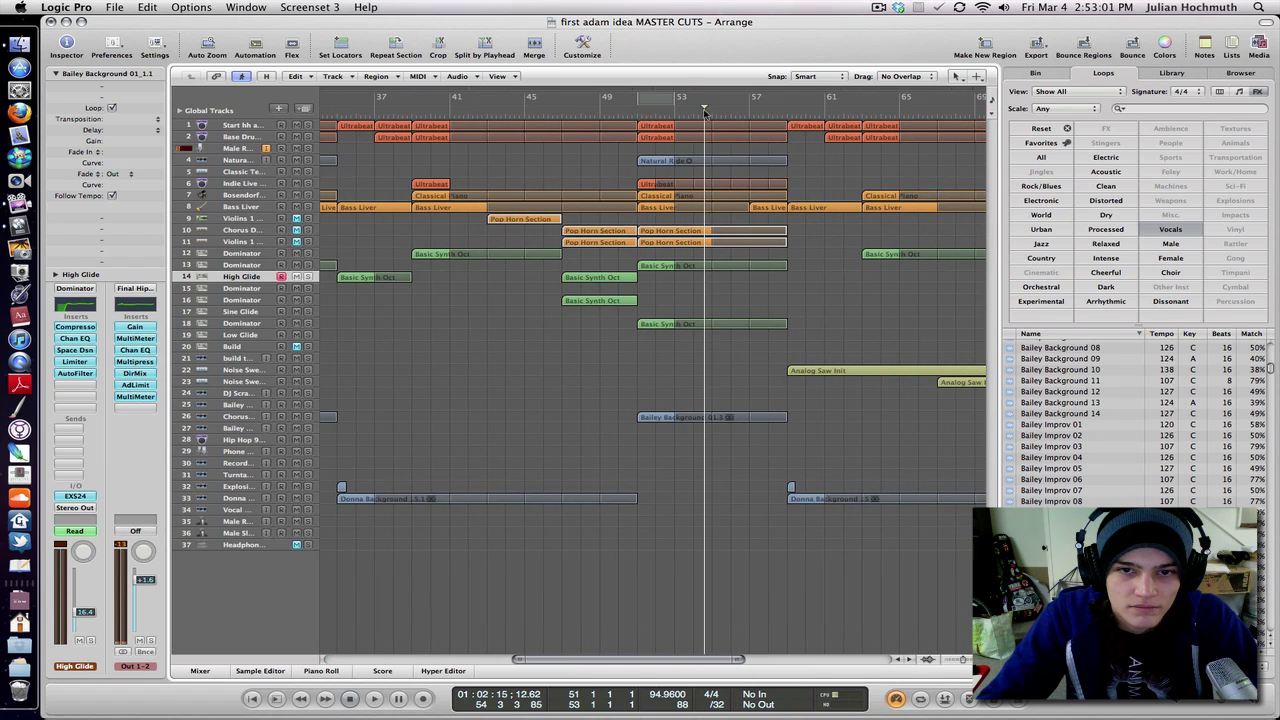
Select the Military Battle region at about bar 35 on the Explosion track and play the arrangement from about bar 34 to bar 40
scroll(688, 148, left, 4)
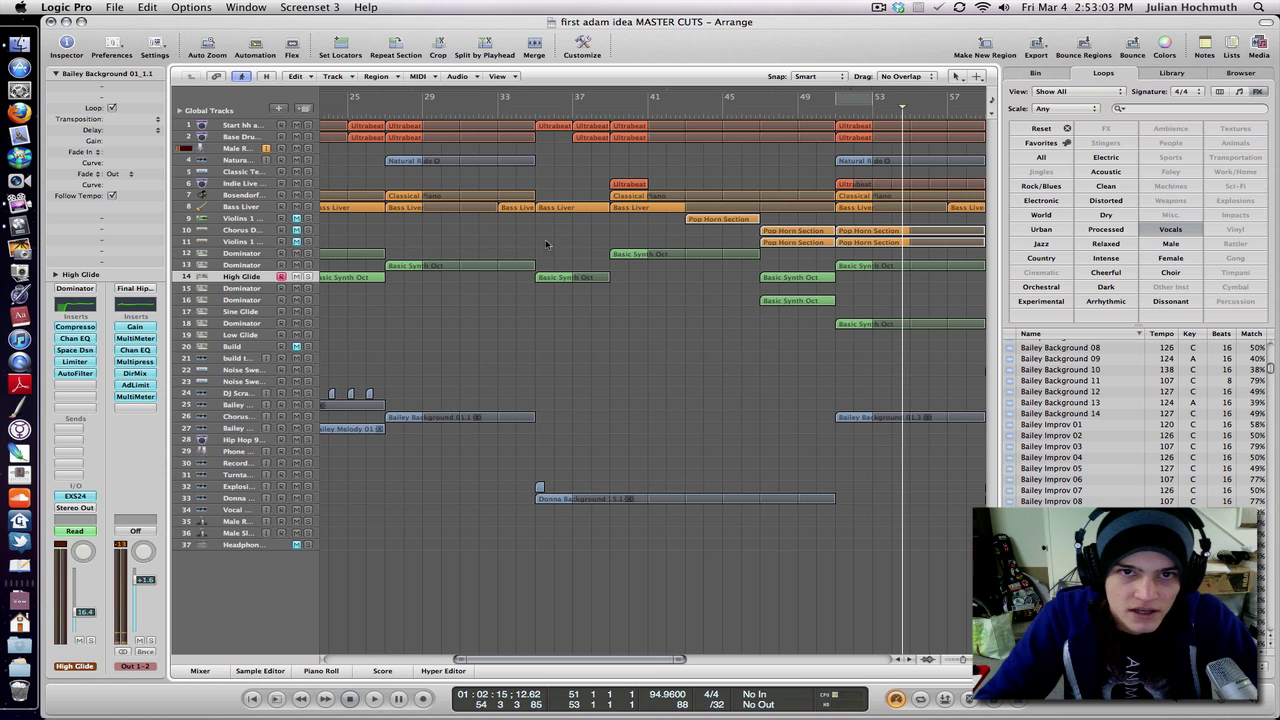
click(539, 489)
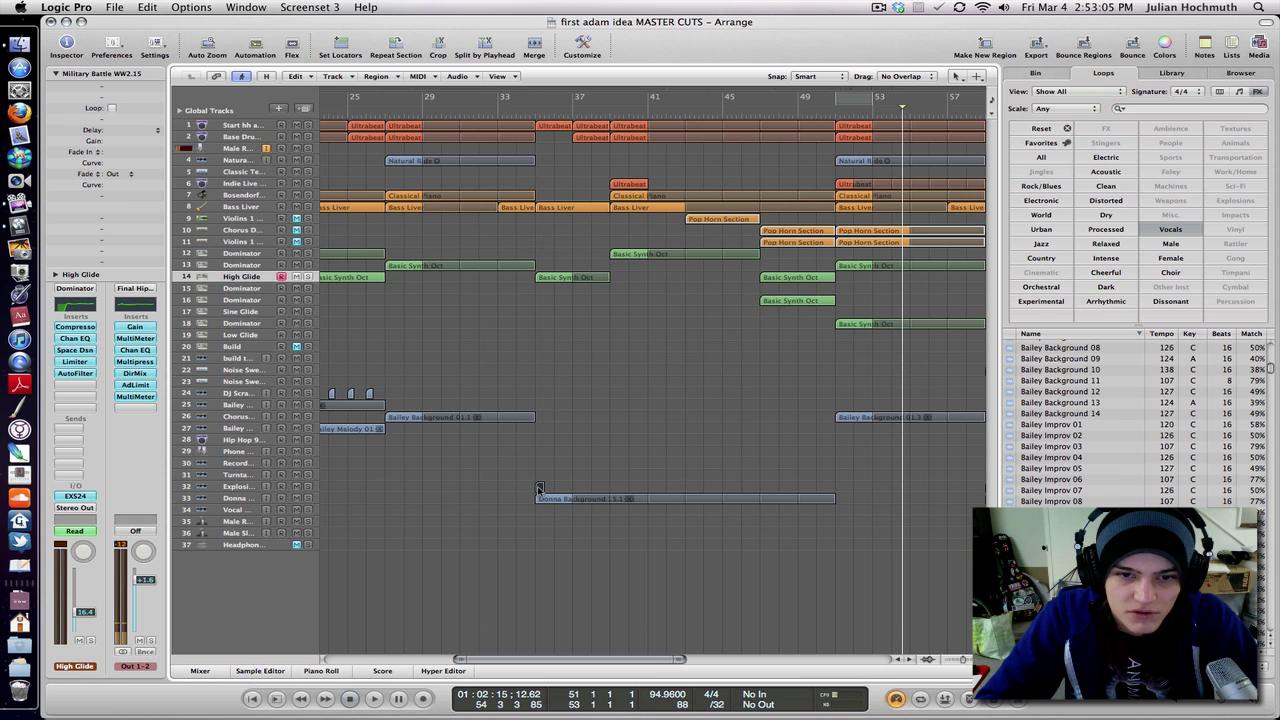
click(518, 110)
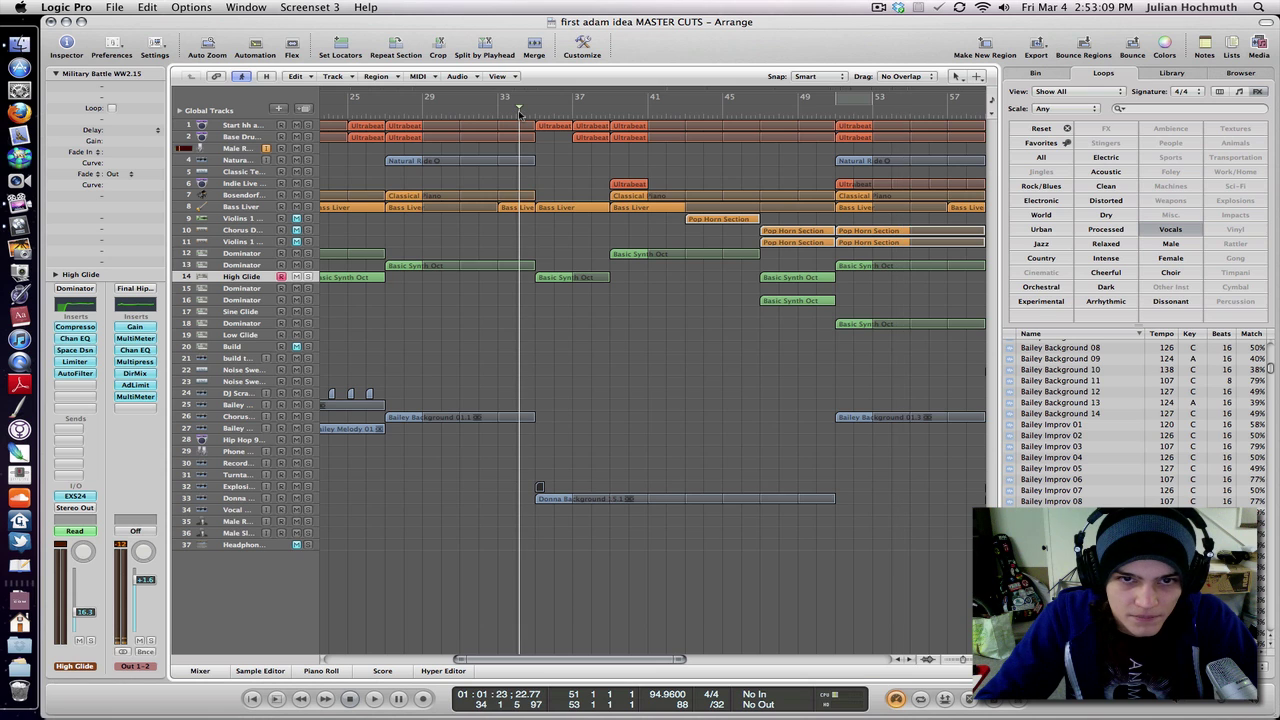
key(space)
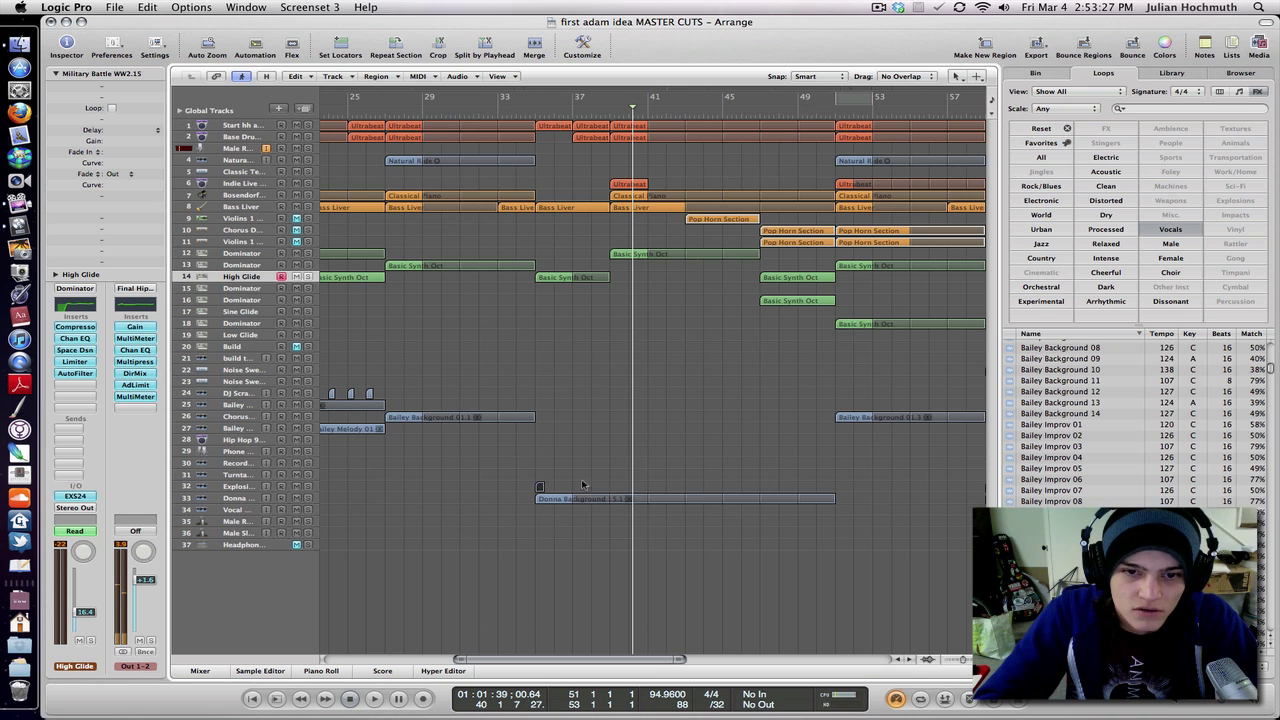
Select Donna Background 15.1 and the short Military Battle region in turn, select the Explosion track and open its Delay Designer insert
click(559, 502)
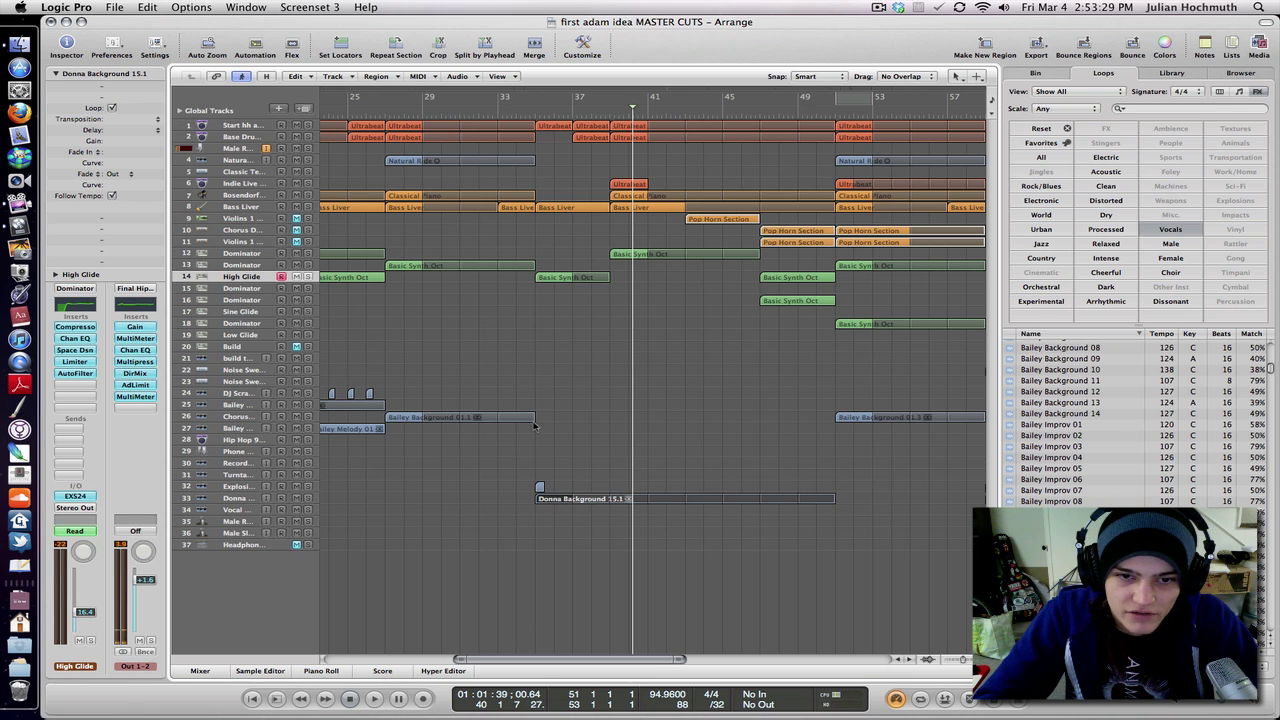
click(540, 488)
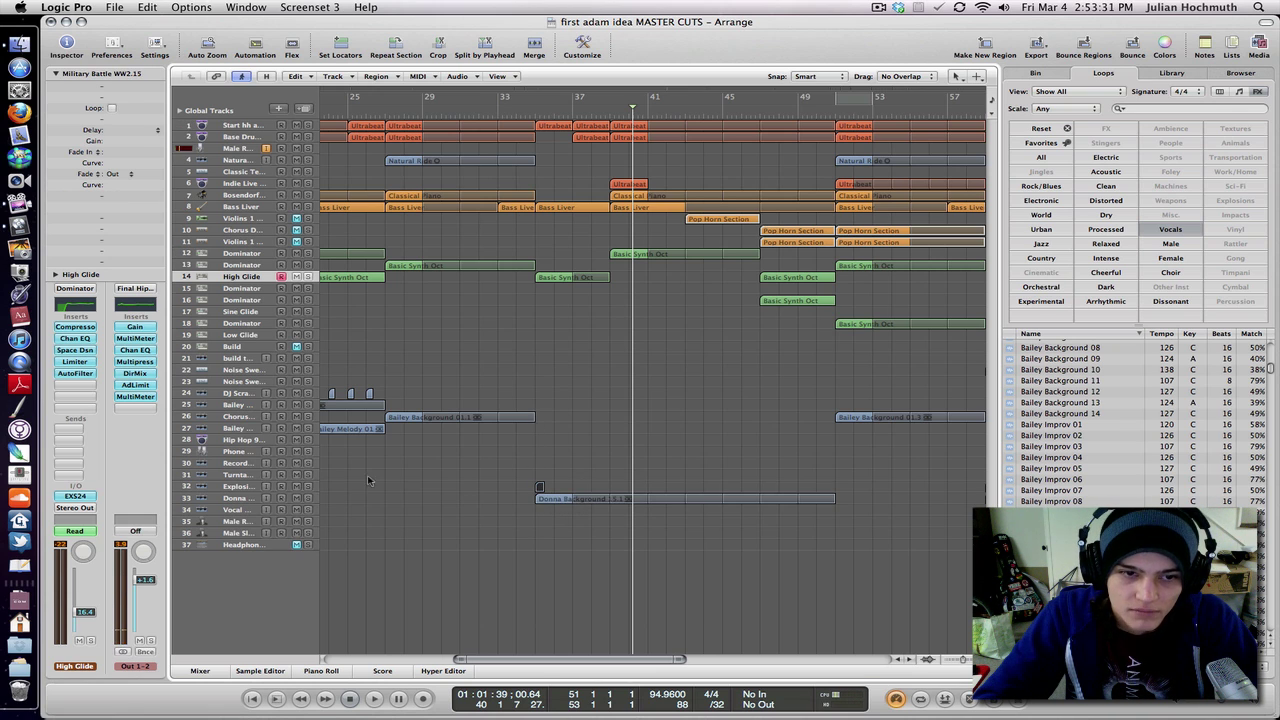
click(238, 487)
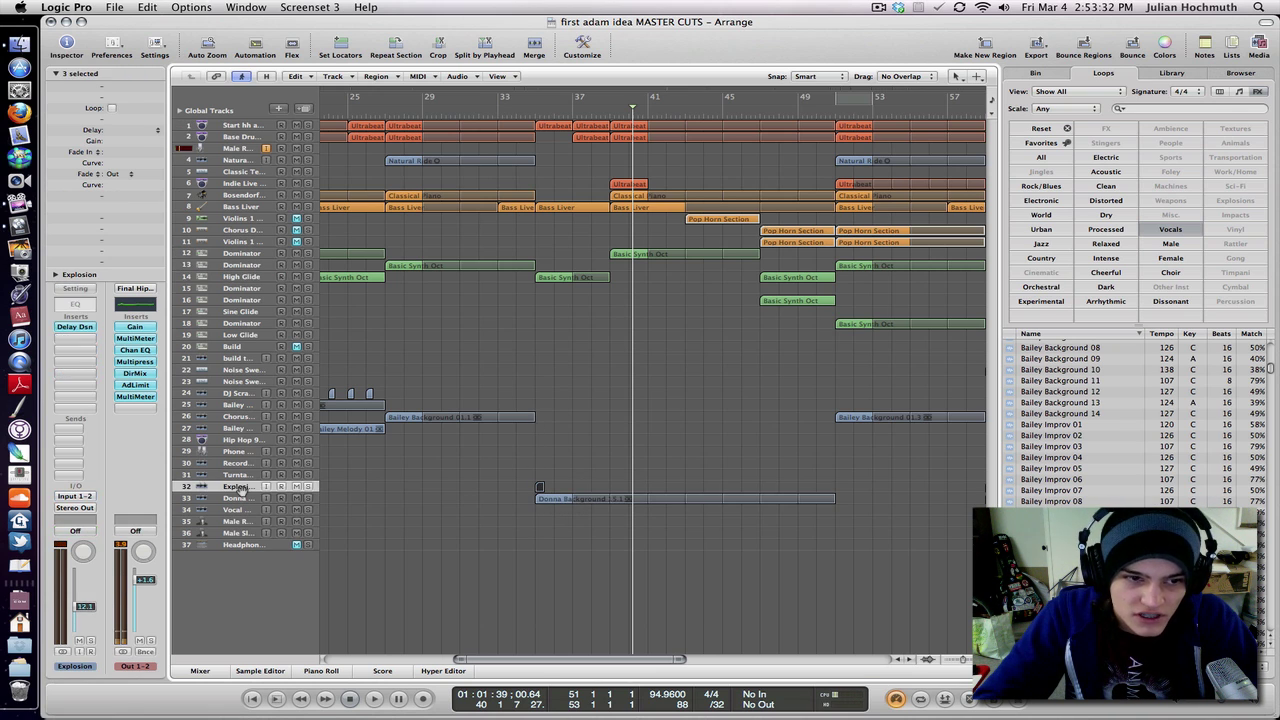
click(73, 328)
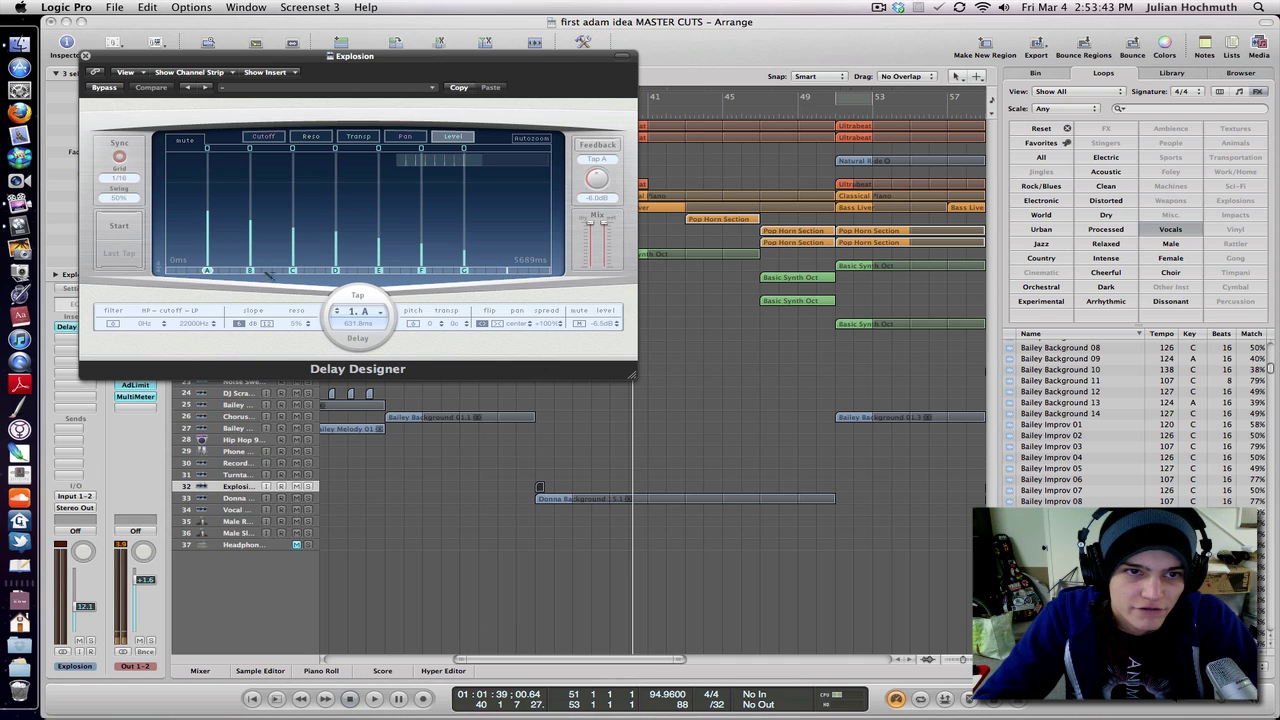
Examine the pan, transpose, resonance, cutoff and level views of the Delay Designer taps and close the plug-in
click(406, 138)
click(360, 137)
click(307, 137)
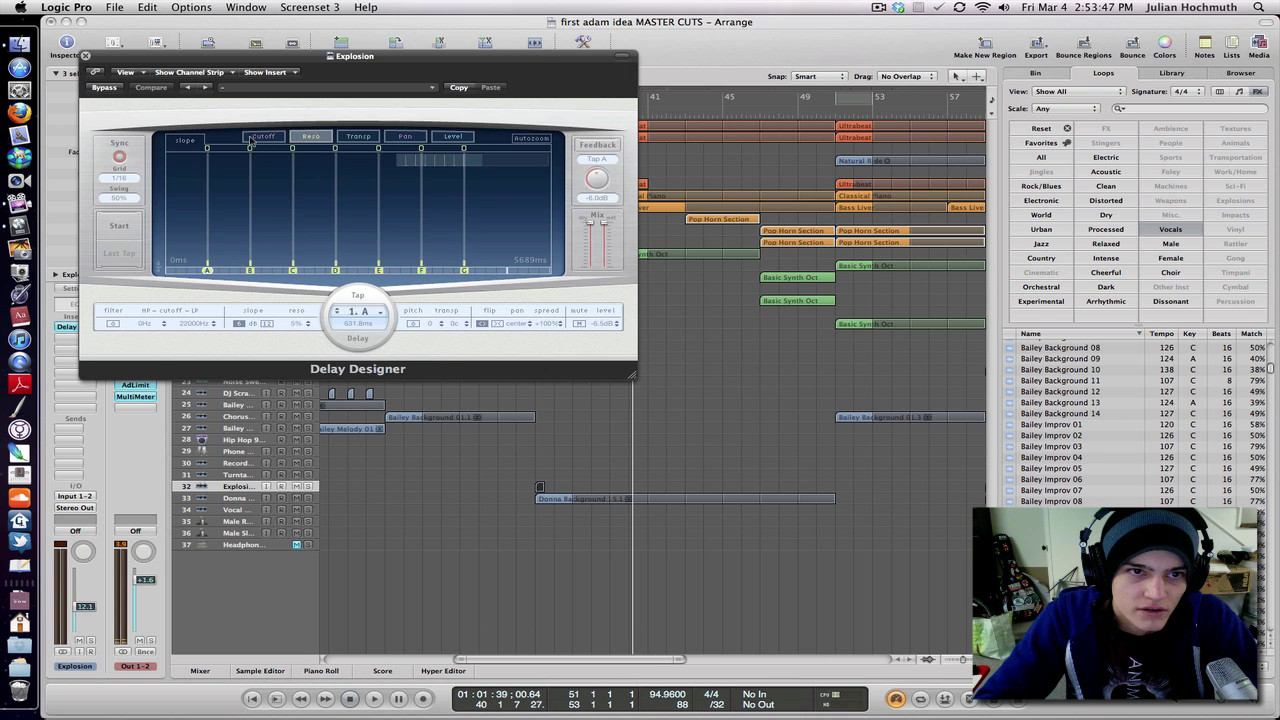
click(252, 140)
click(458, 139)
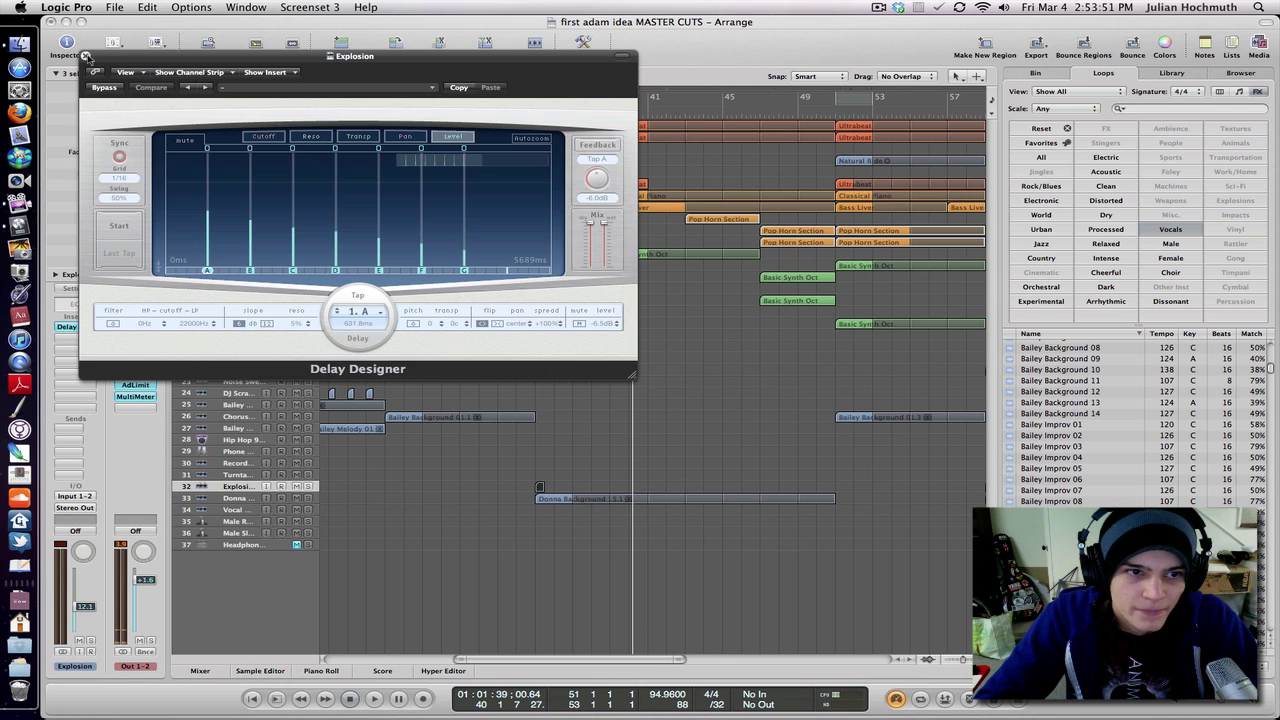
click(86, 56)
Choose the stereo Delay Designer for the Explosion track's first insert and move the playhead to about bar 34
click(75, 328)
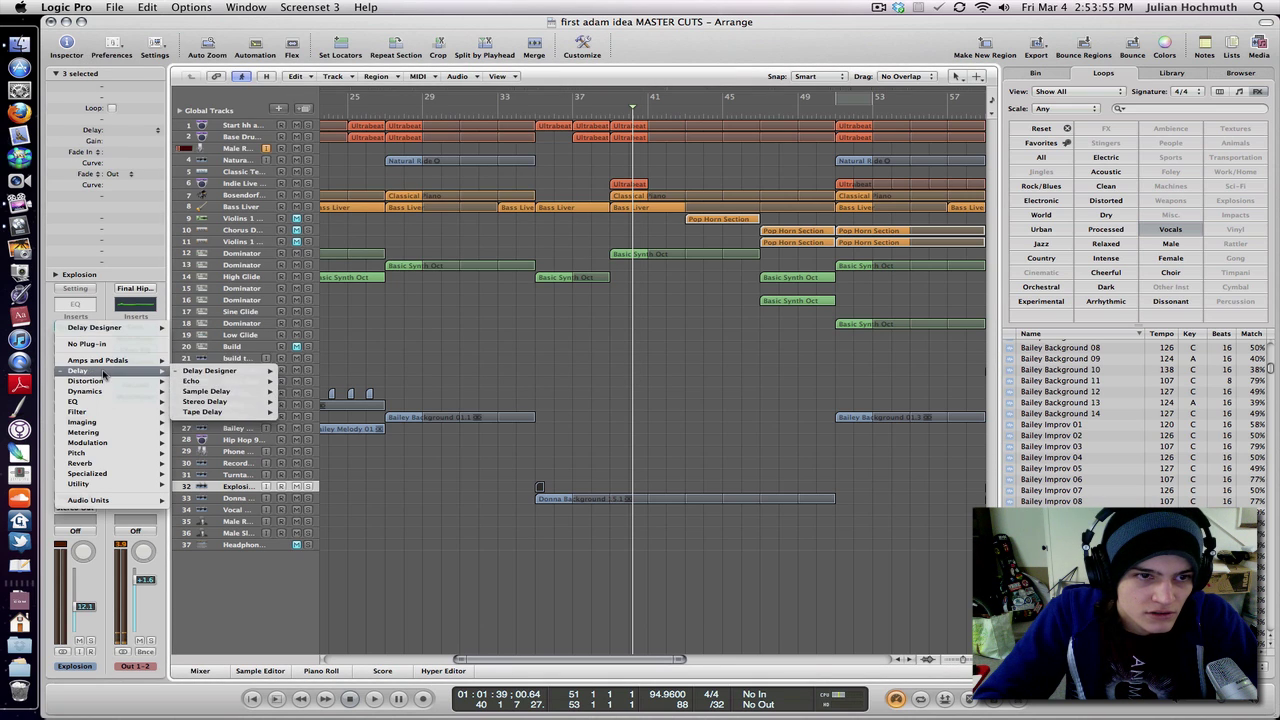
click(86, 323)
click(73, 330)
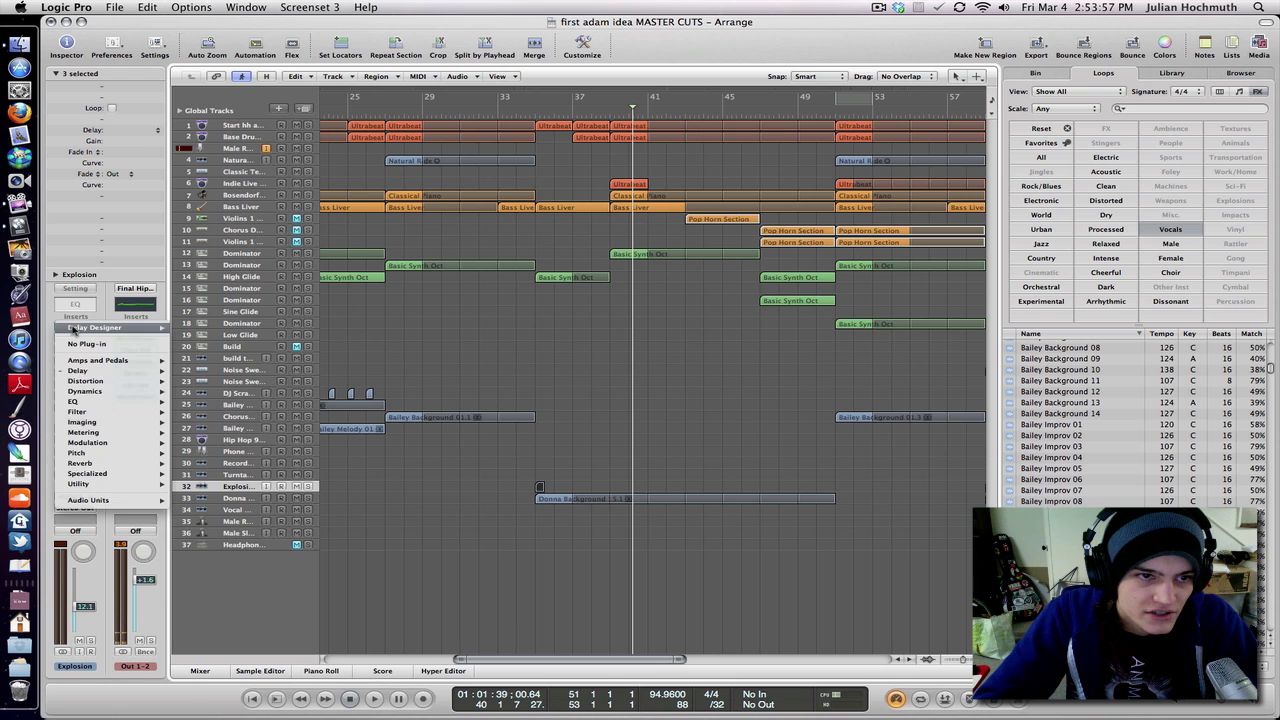
mouse_move(80, 371)
mouse_move(200, 372)
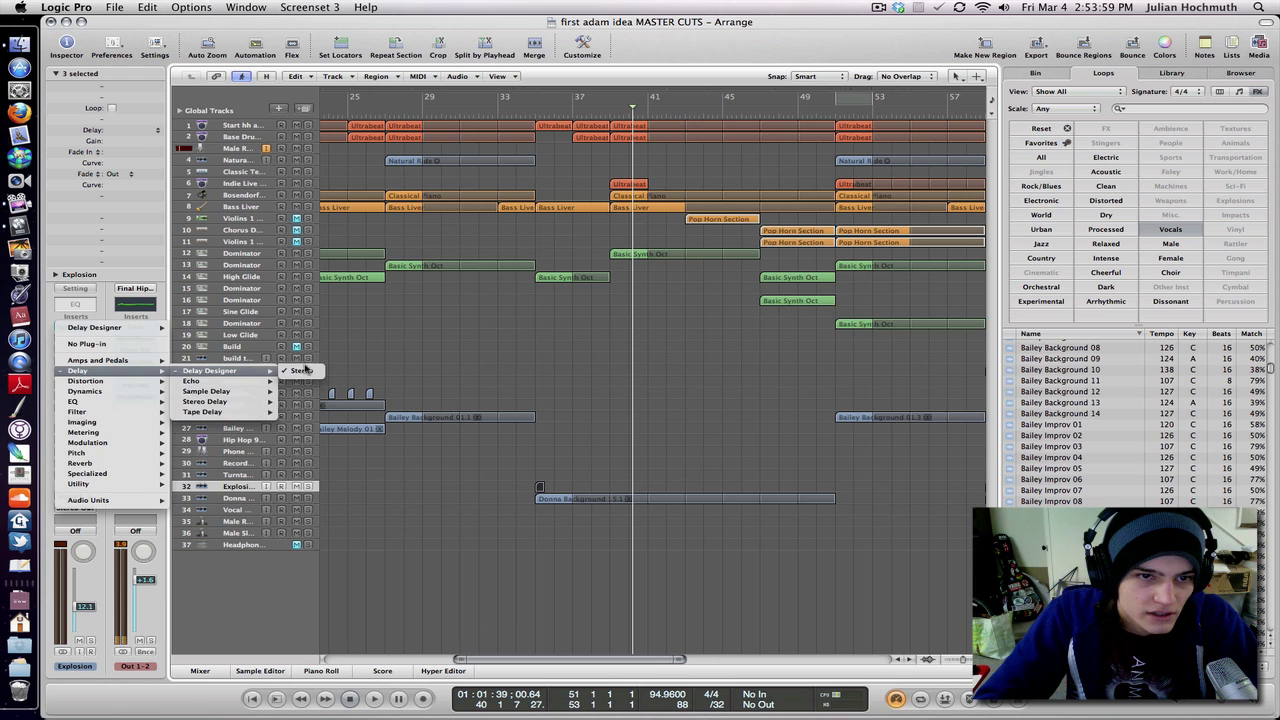
click(303, 370)
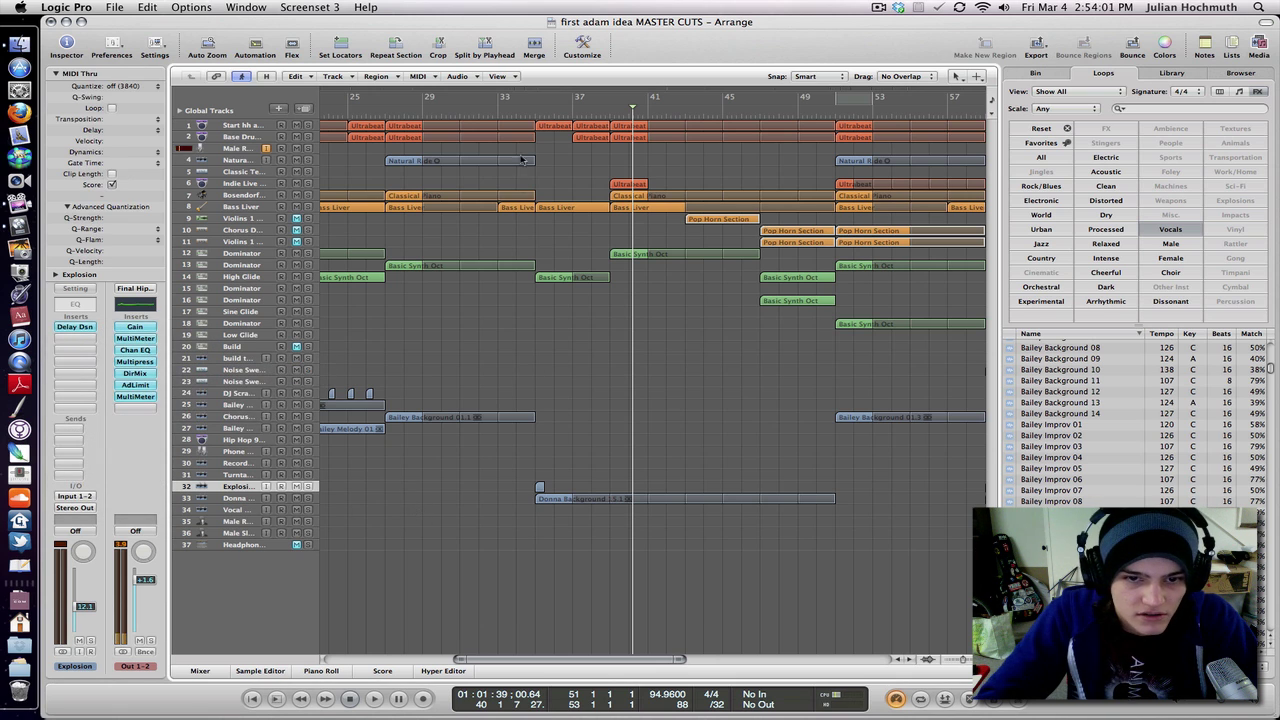
click(531, 108)
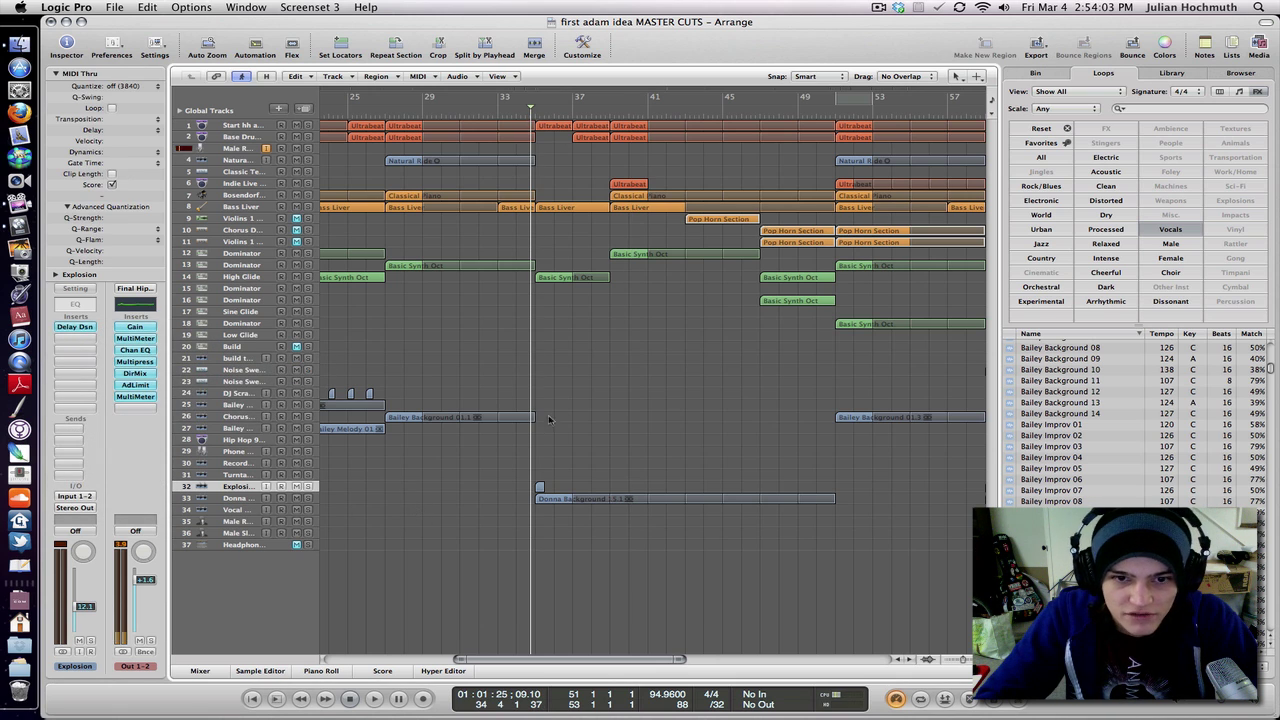